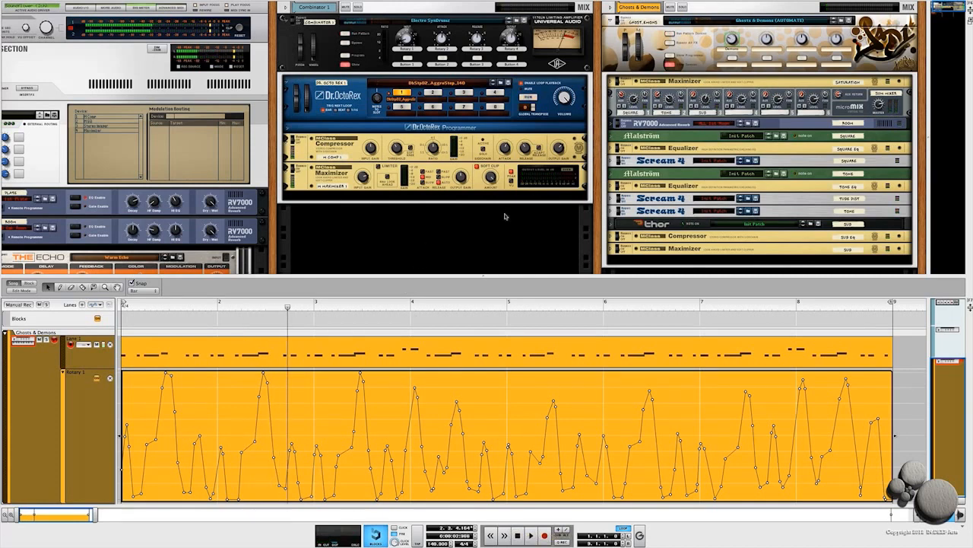
- Examine the Malström and Thor devices inside the Ghosts & Demons Combinator
left_click(698, 56)
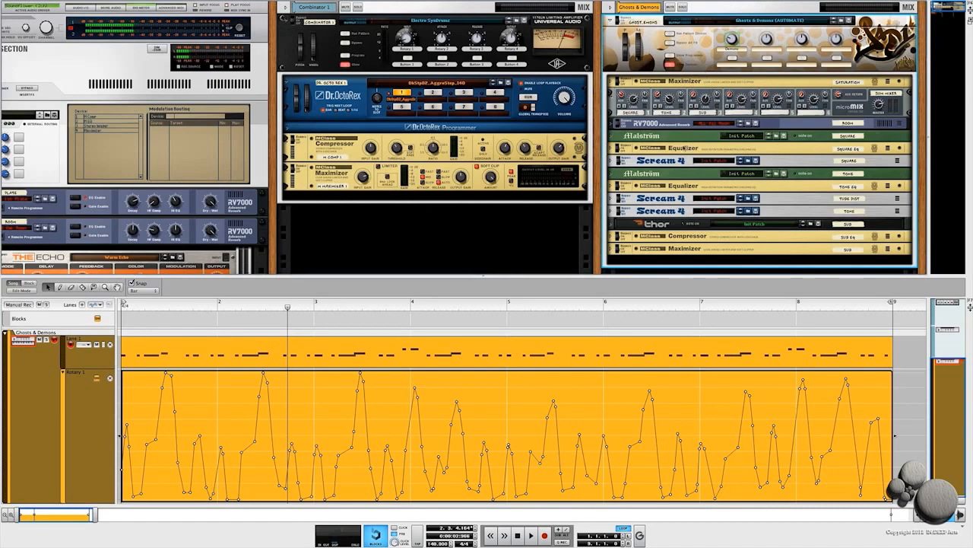
left_click(612, 136)
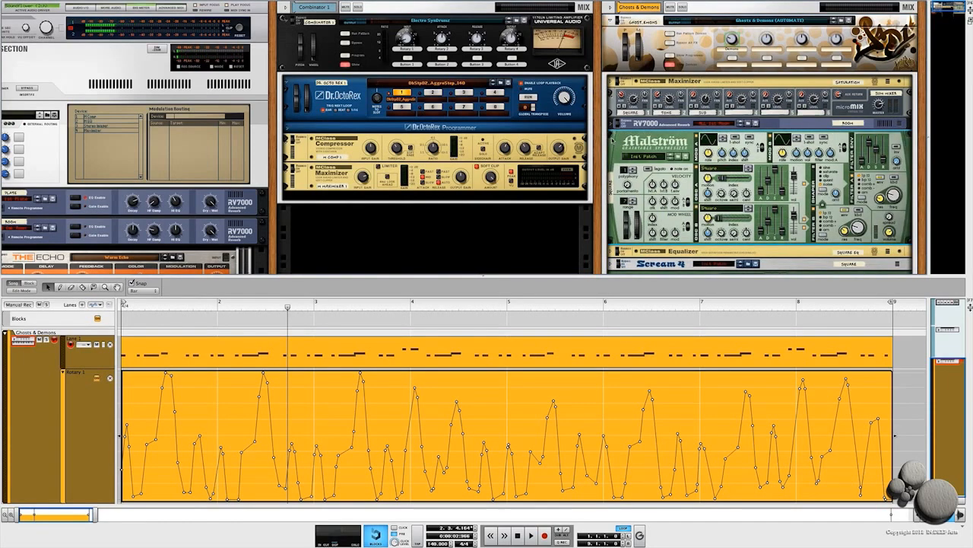
left_click(612, 137)
left_click(612, 173)
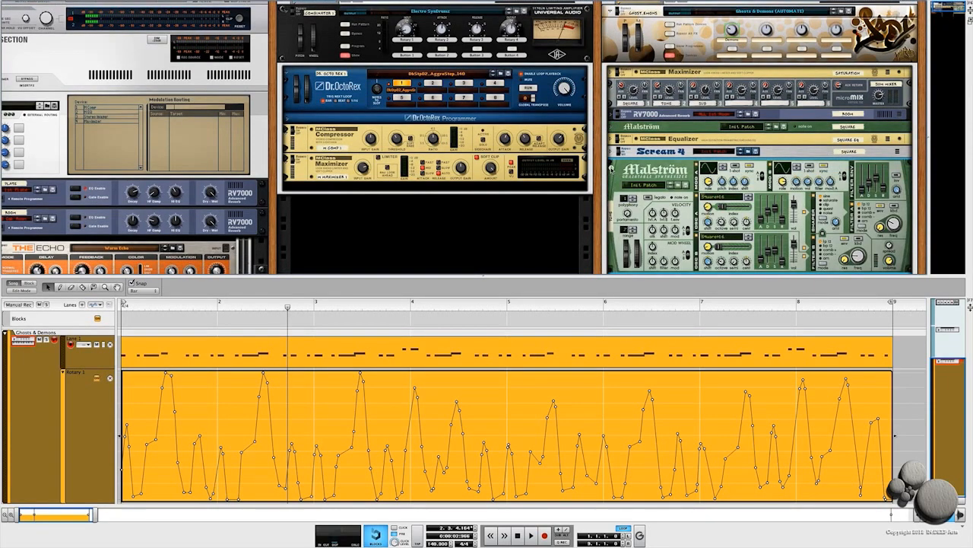
left_click(612, 169)
left_click(612, 217)
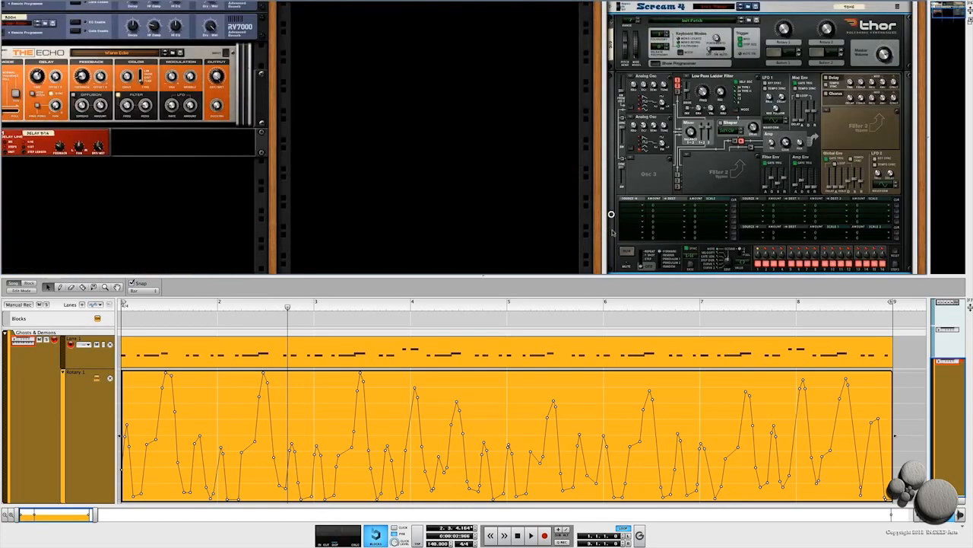
left_click(612, 23)
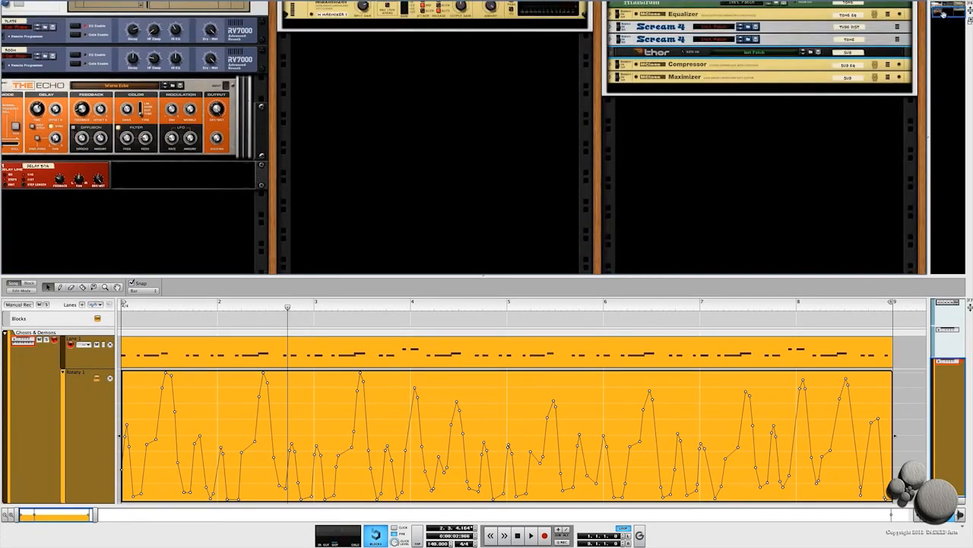
left_click_drag(944, 13, 944, 9)
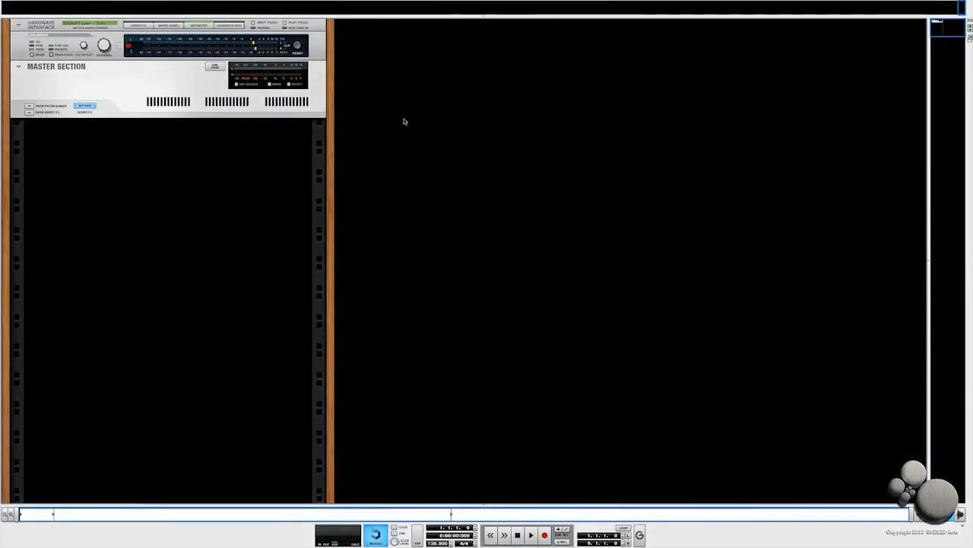
- Create an instrument from the custom patch Blank Combinator.cmb and show the devices inside it
right_click(348, 74)
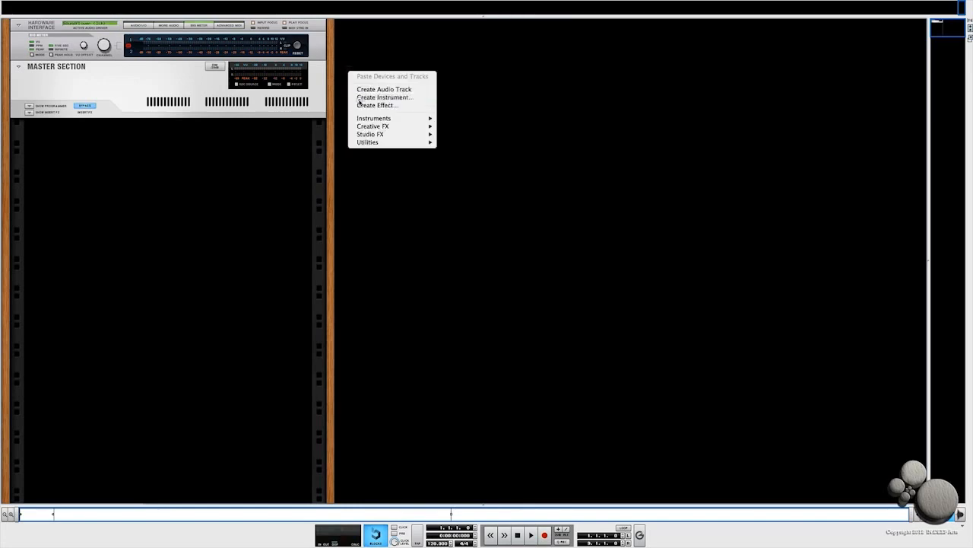
left_click(360, 100)
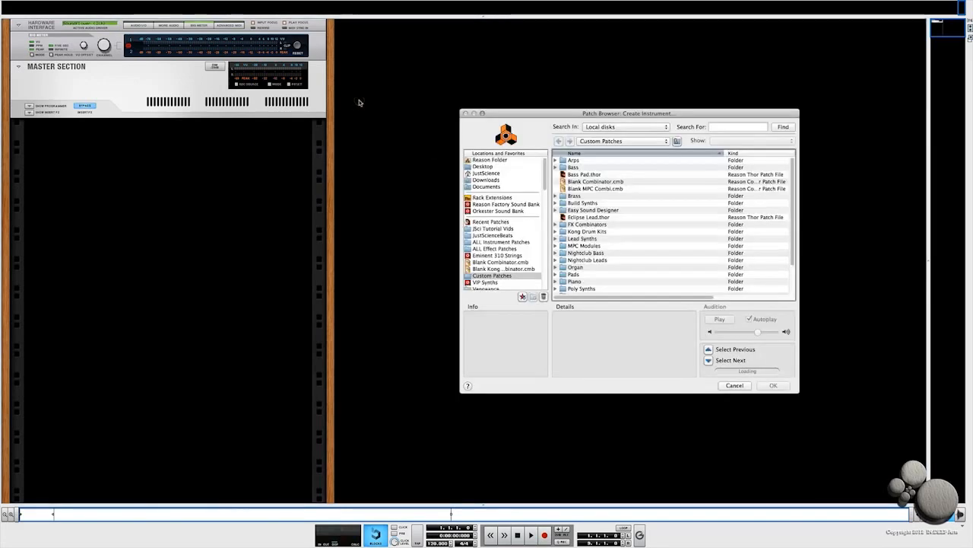
double_click(477, 261)
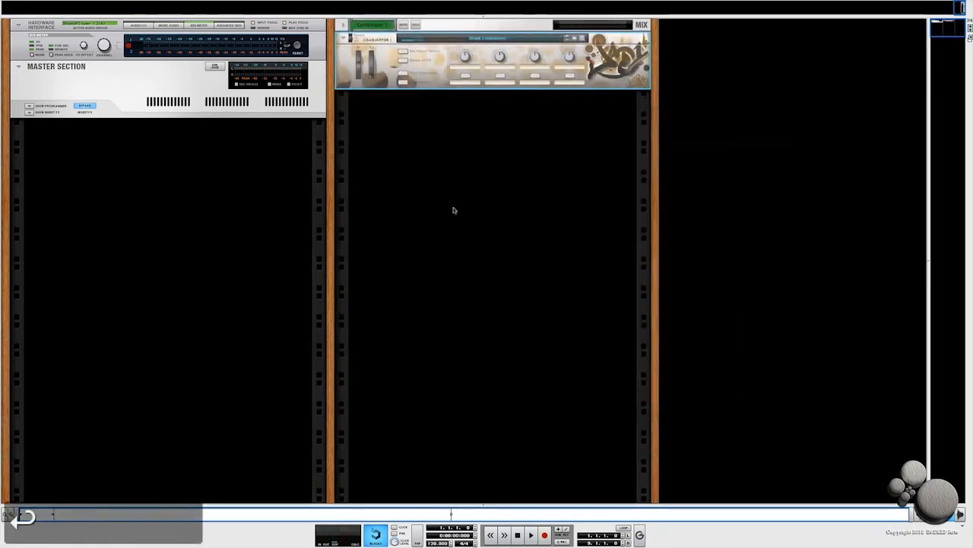
left_click(403, 82)
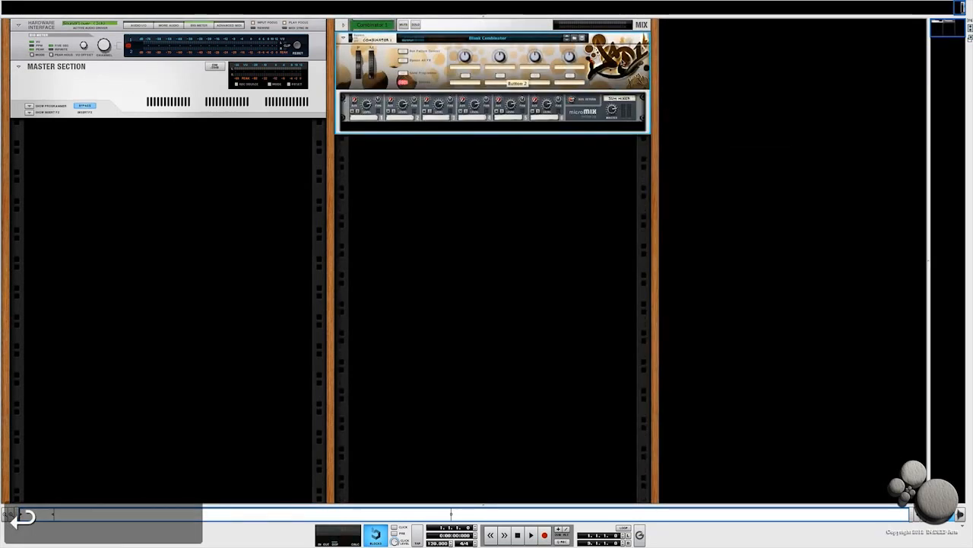
left_click(598, 111)
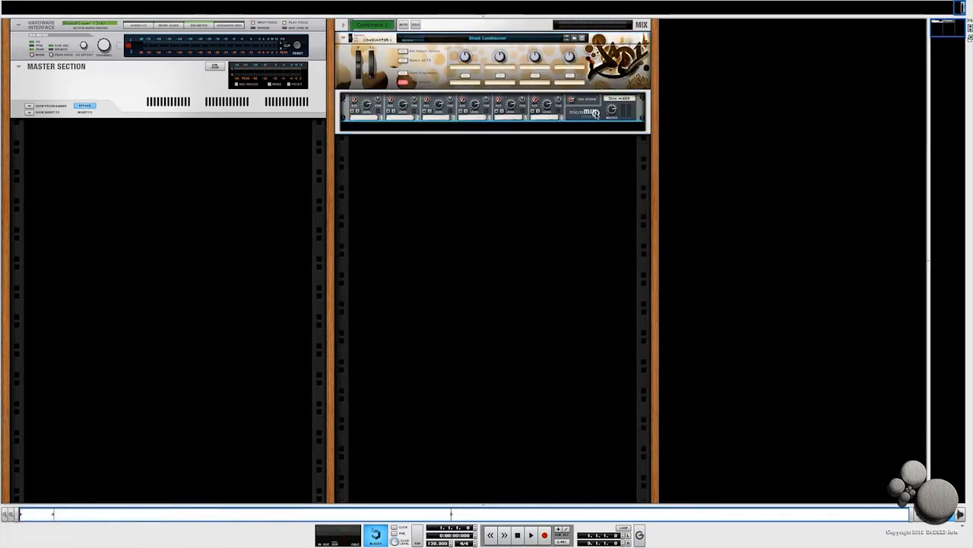
- Apply the image Extra2Rest_Combinator.jpg as the Combinator's backdrop
right_click(606, 83)
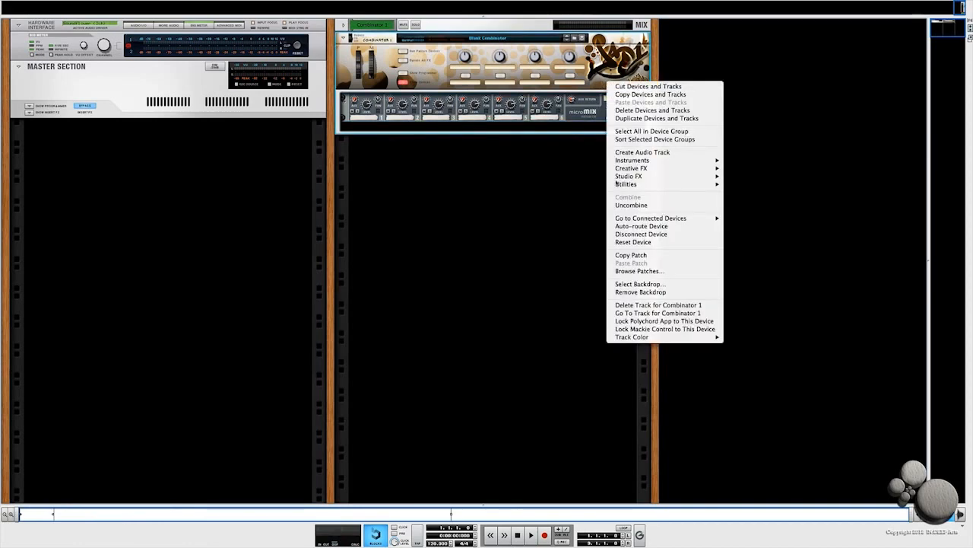
left_click(619, 284)
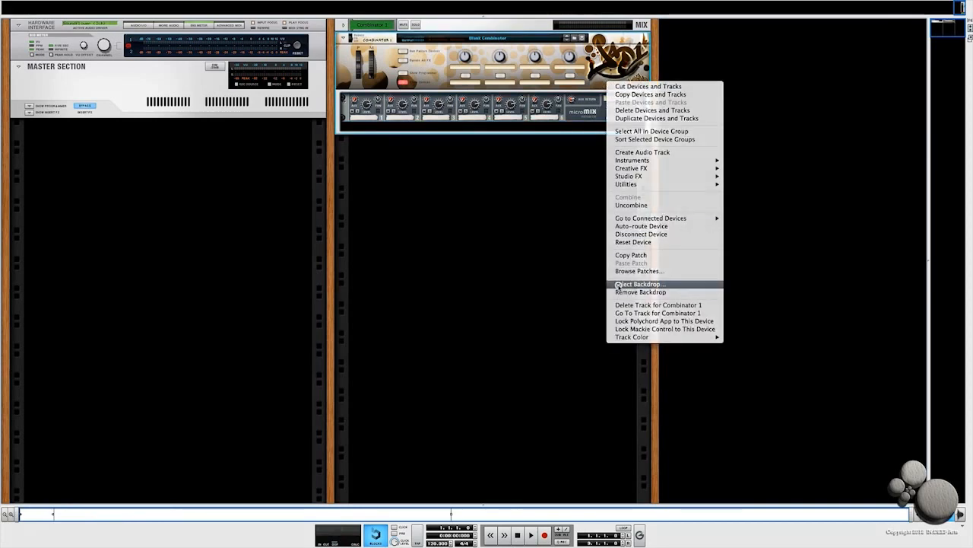
left_click(491, 189)
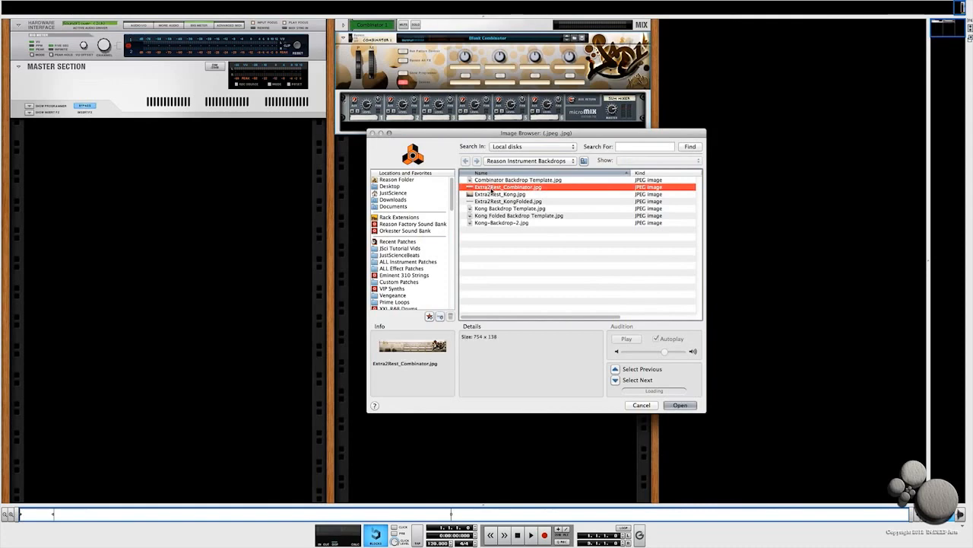
key("Return")
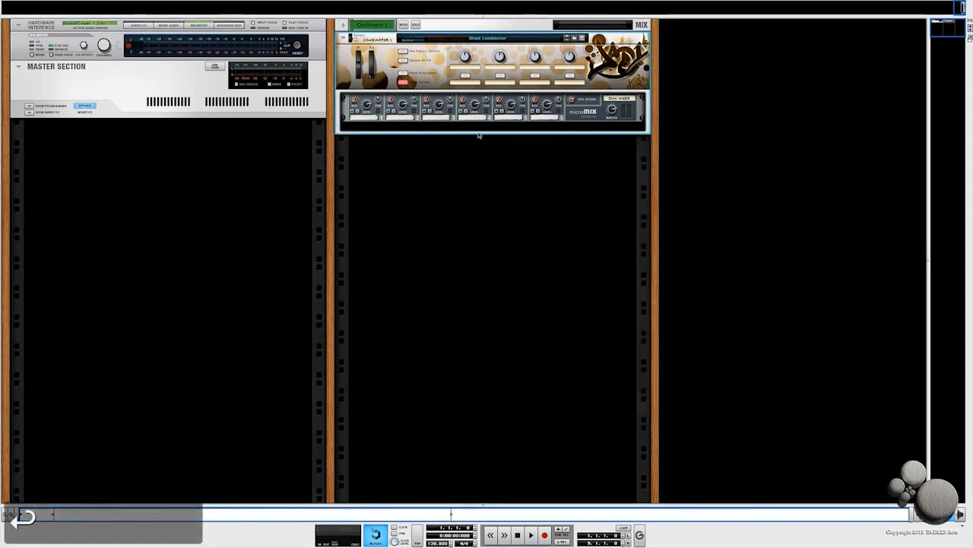
- Add a Malström Graintable Synthesizer after the Sum Mixer inside the Combinator and set its polyphony to 1
right_click(575, 116)
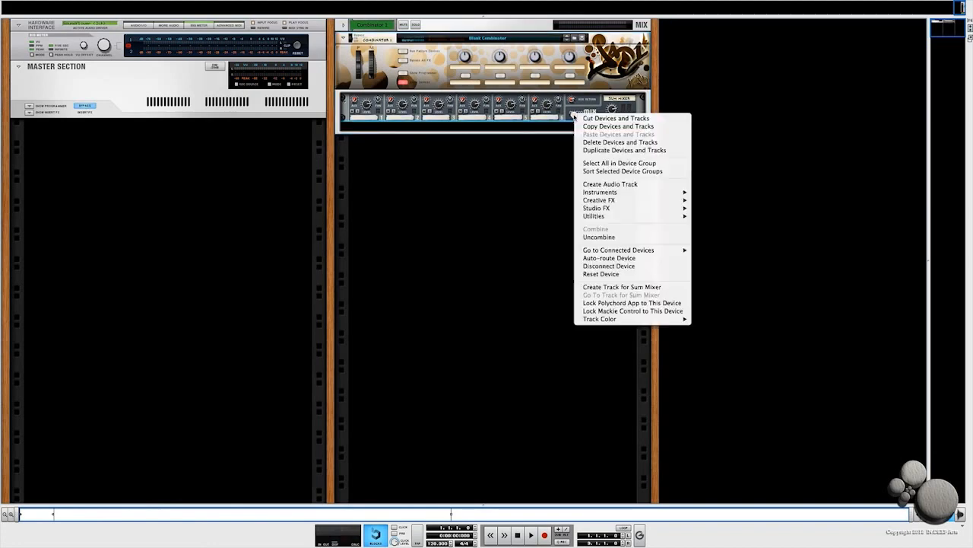
mouse_move(590, 196)
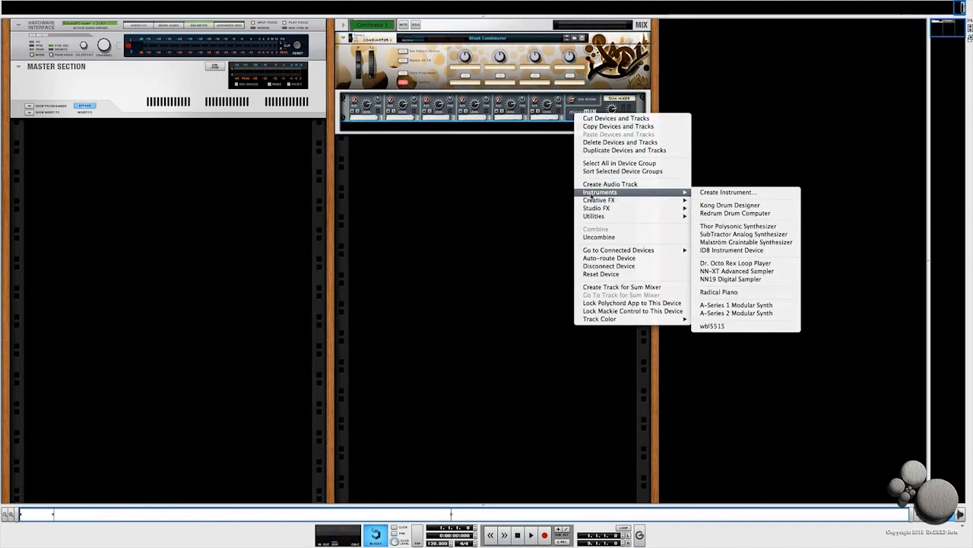
left_click(742, 242)
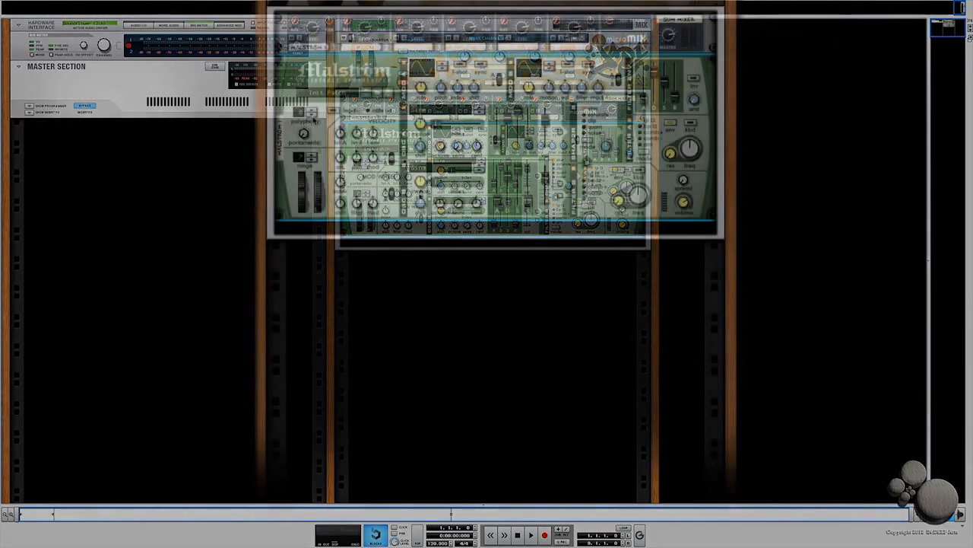
left_click(311, 116)
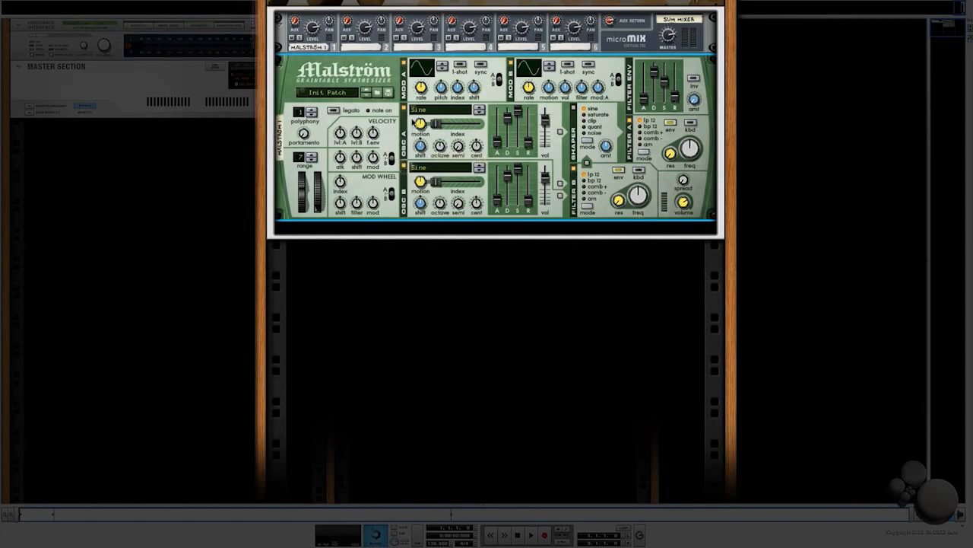
- Set Malström oscillators A and B to the Square graintable, then shift oscillator A's index and lower its decay
left_click(435, 111)
left_click(429, 122)
left_click(425, 169)
left_click(432, 177)
left_click_drag(446, 152, 446, 177)
left_click_drag(439, 125, 449, 135)
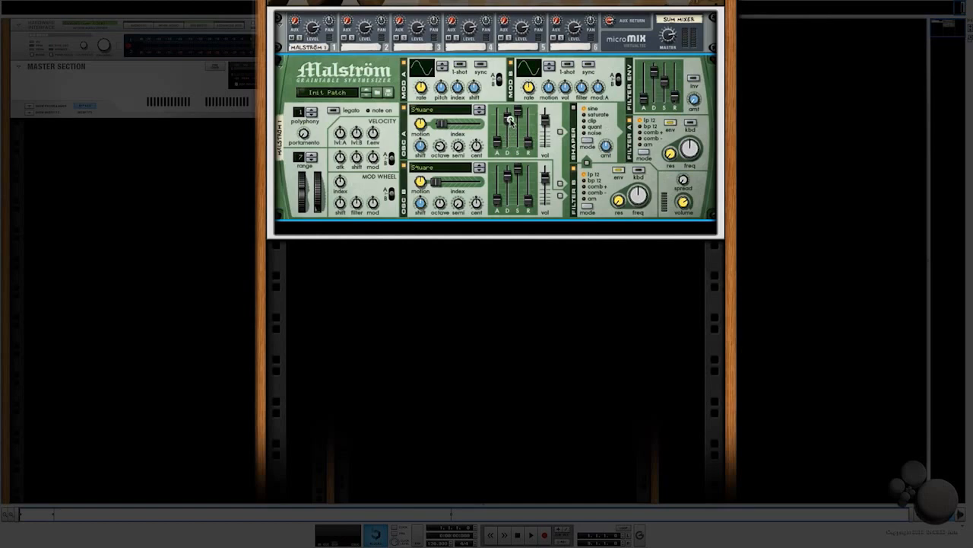
left_click_drag(510, 120, 512, 133)
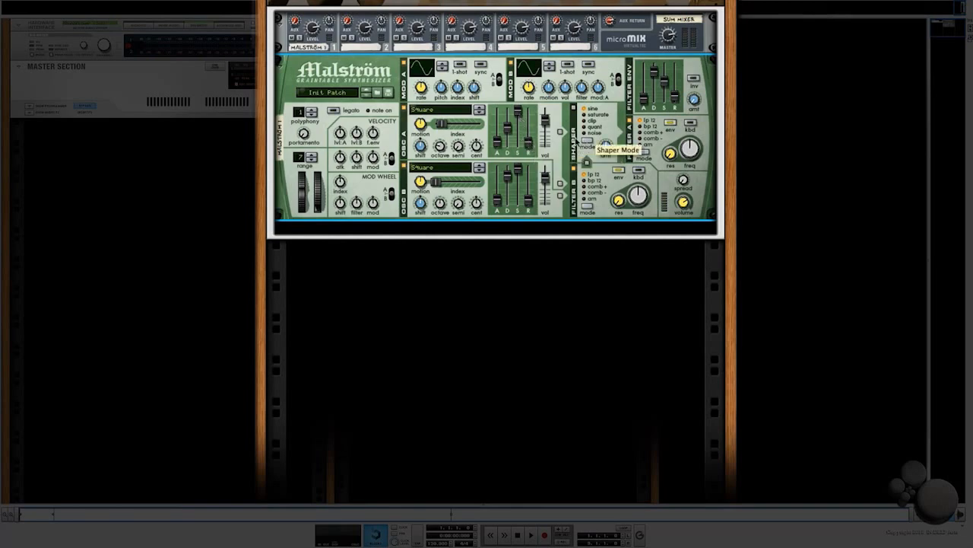
- Route both Malström oscillators to Filter B and raise the resonance of Filters B and A
left_click(561, 185)
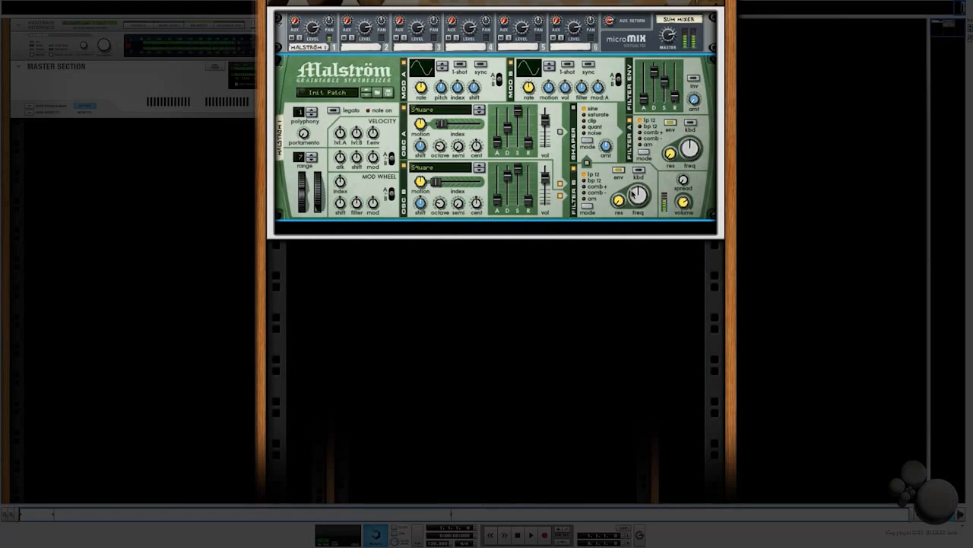
left_click_drag(619, 201, 621, 176)
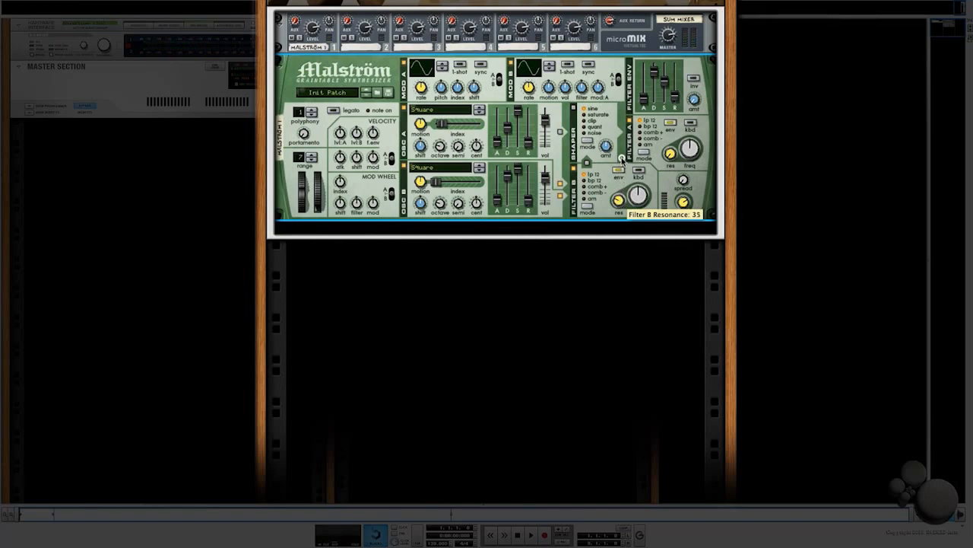
left_click_drag(623, 156, 622, 152)
mouse_move(672, 159)
left_click_drag(670, 152, 671, 129)
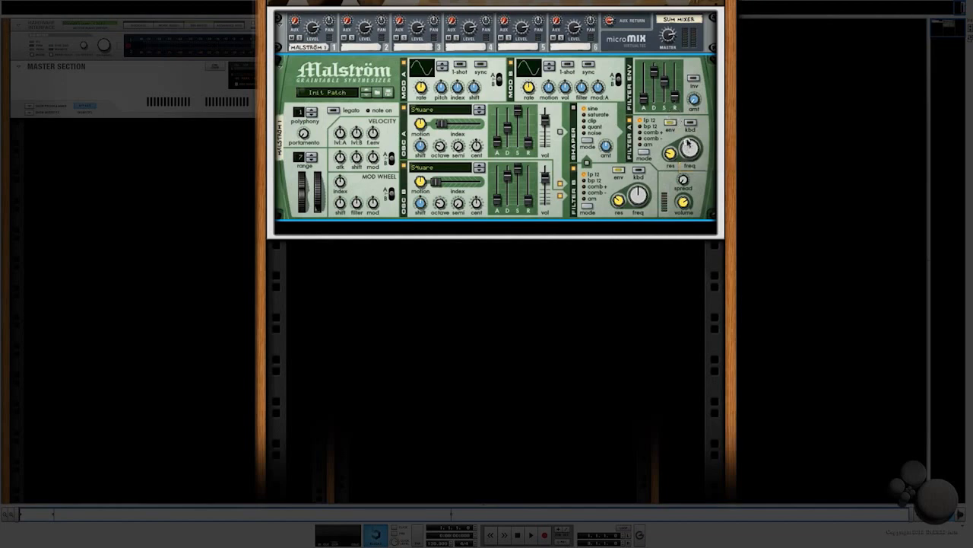
mouse_move(638, 196)
- Fold the Malström and rename it Square Buzz
left_click(280, 66)
double_click(616, 64)
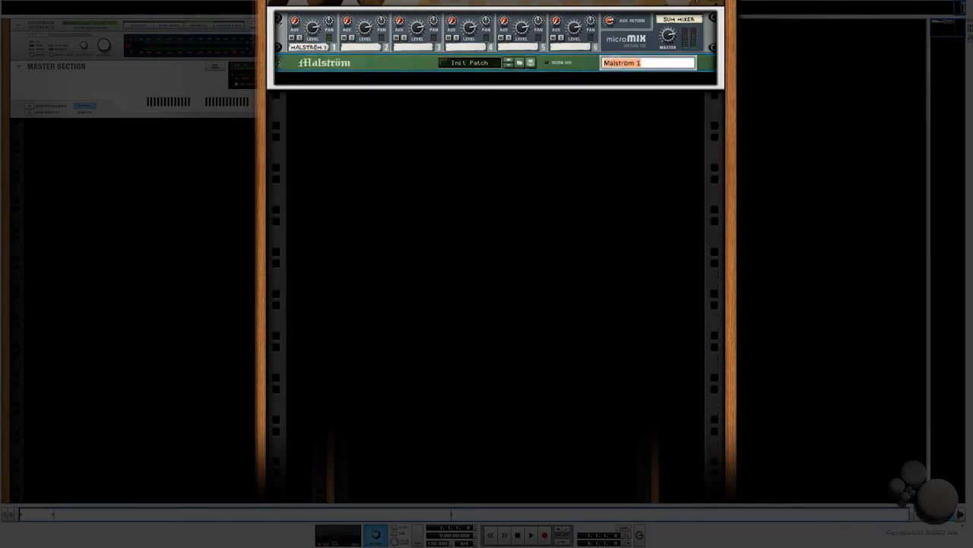
type("Square Buzz")
key("Return")
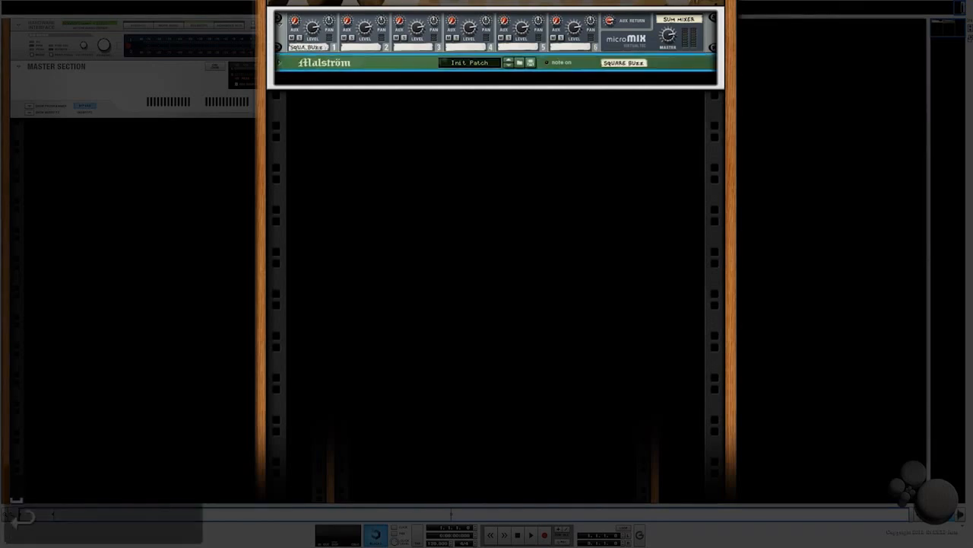
- Add an MClass Equalizer after the Square Buzz Malström
right_click(592, 67)
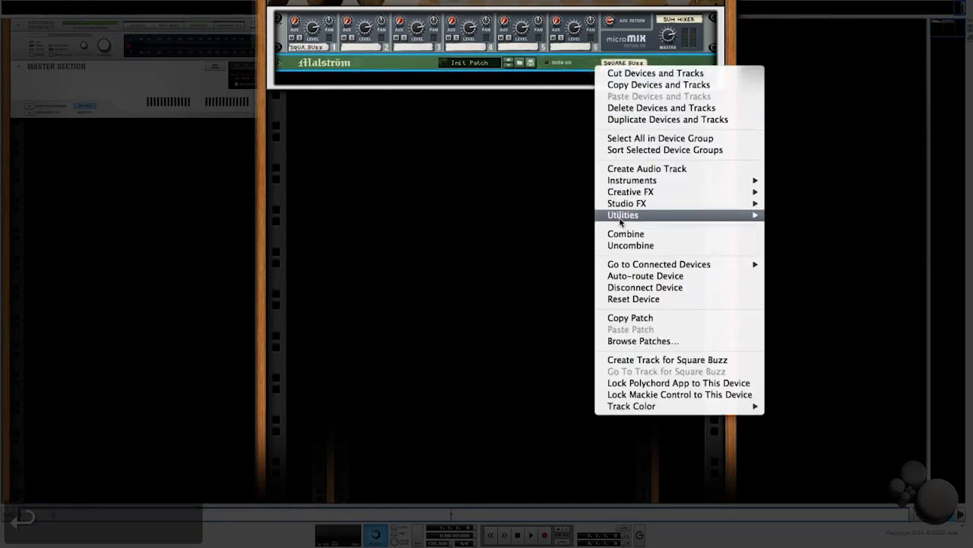
mouse_move(656, 204)
left_click(811, 275)
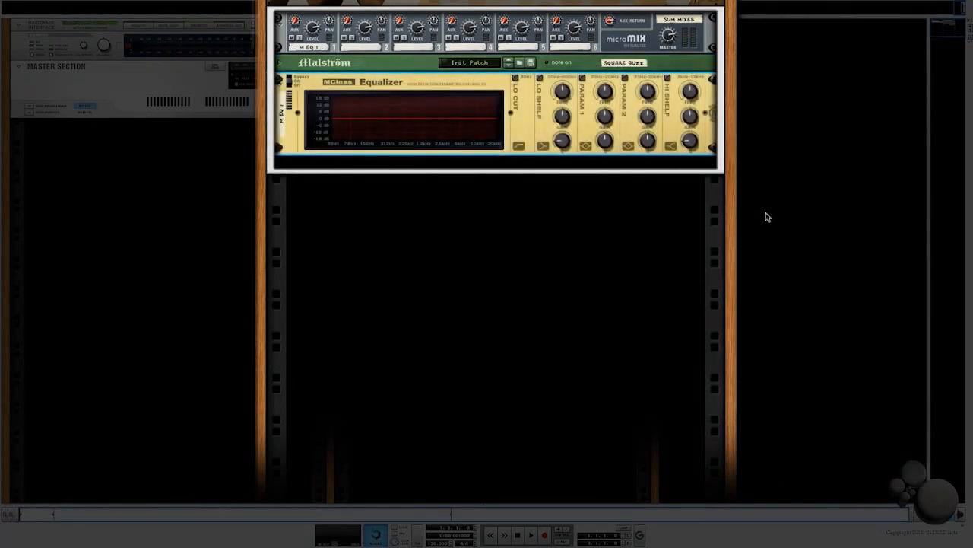
- Enable the equalizer's Param 1 band and shape it as a cut of about 12 dB near 625 Hz with a lowered Q
left_click(582, 78)
mouse_move(607, 97)
left_mouse_down()
mouse_move(610, 114)
mouse_move(609, 97)
left_mouse_up()
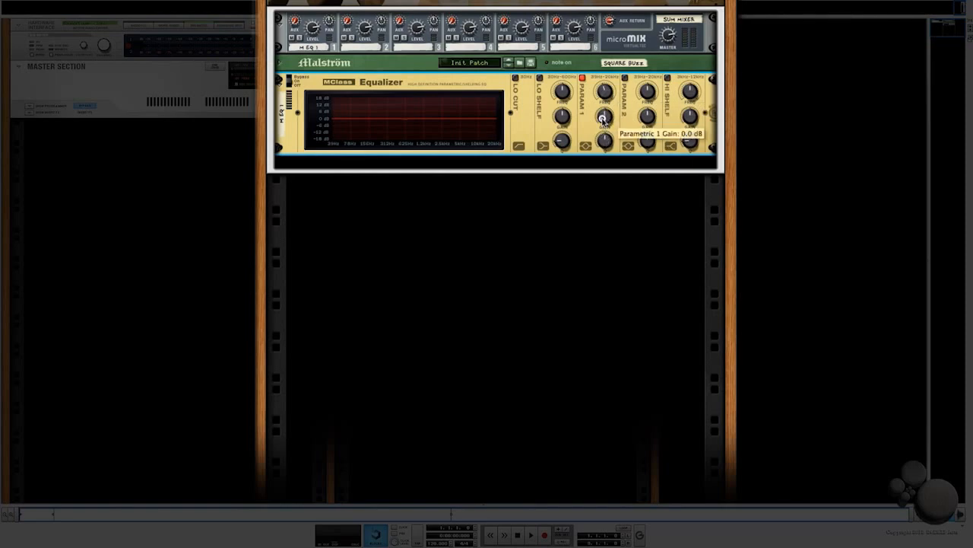
left_click_drag(604, 140, 606, 159)
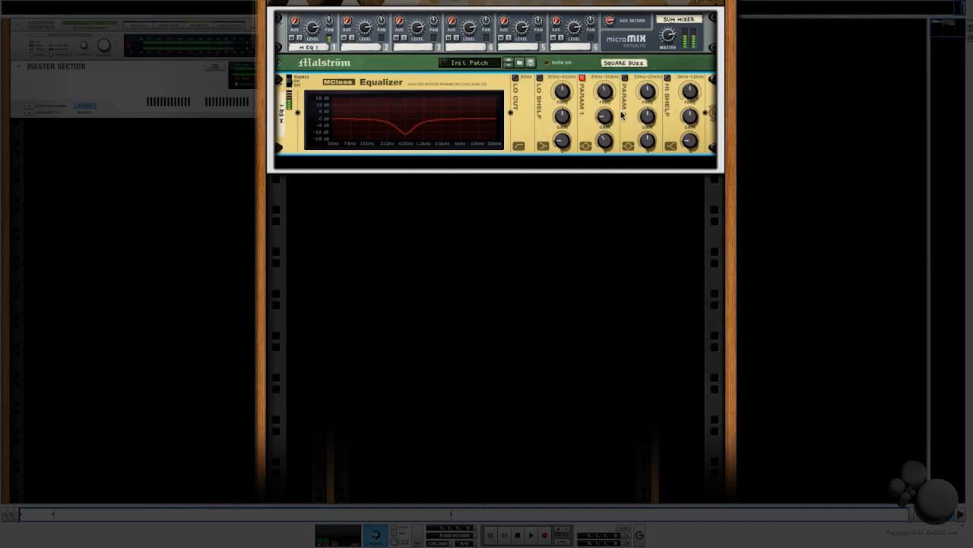
- Boost the equalizer's Param 2 band about 6 dB near 2.5 kHz with a wide Q, and enable the high shelf with adjusted gain
left_click(624, 78)
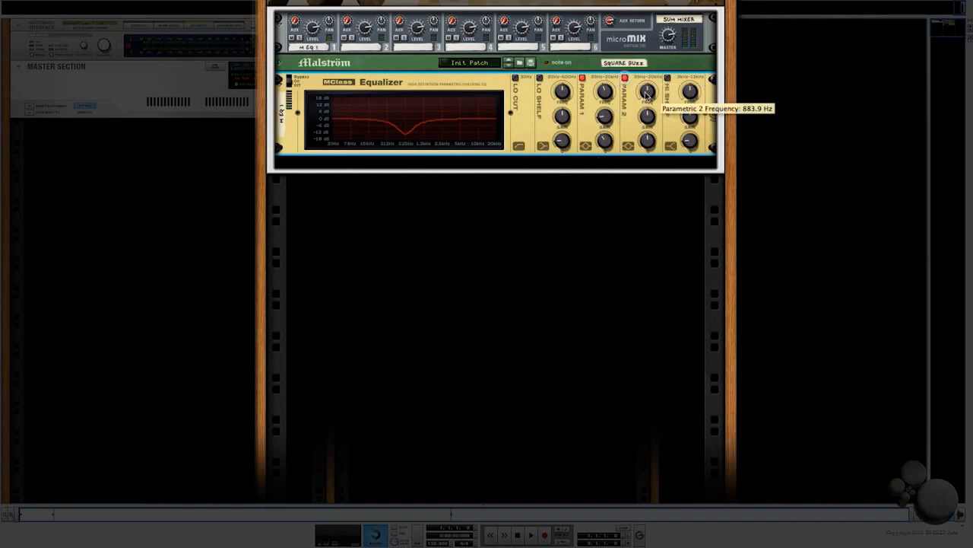
mouse_move(647, 92)
left_mouse_down()
mouse_move(647, 65)
mouse_move(648, 113)
mouse_move(651, 89)
left_mouse_up()
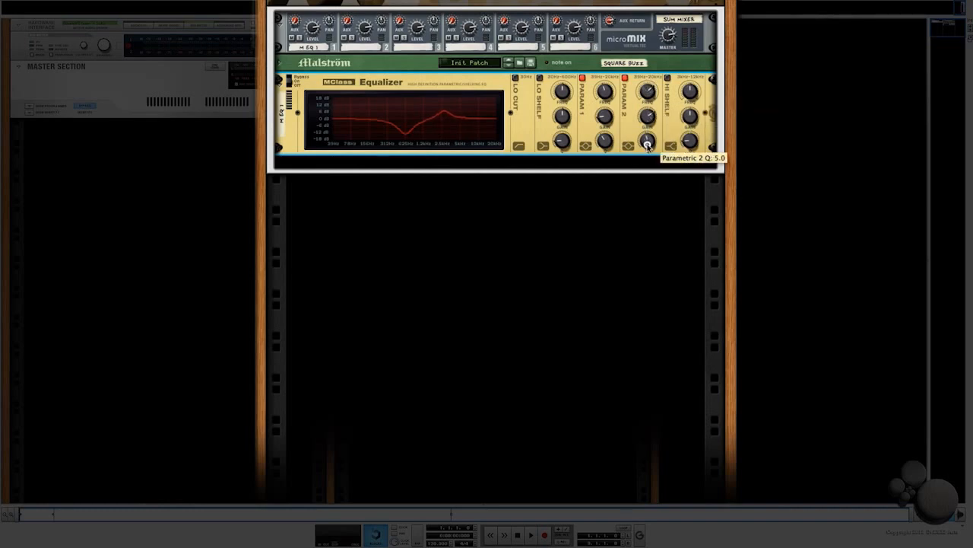
left_click_drag(647, 145, 650, 174)
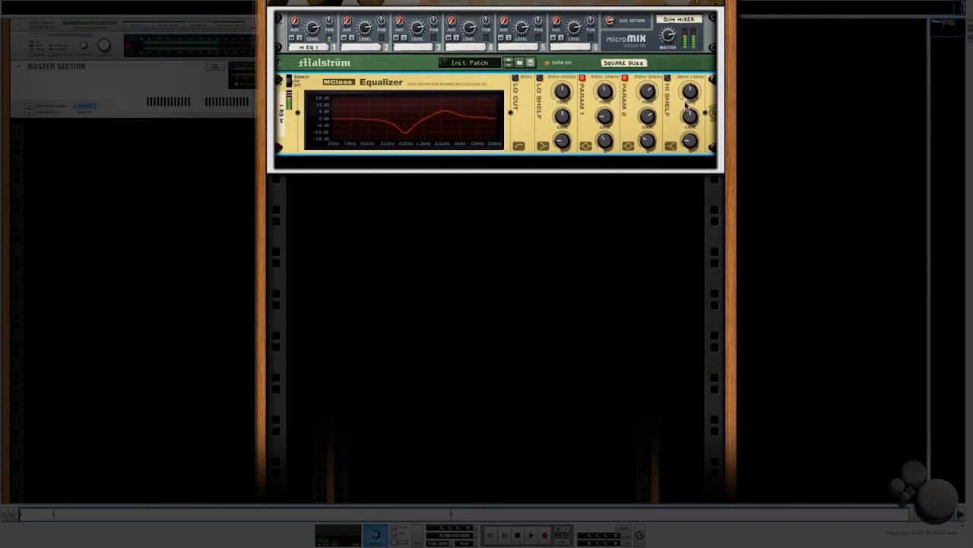
left_click(669, 79)
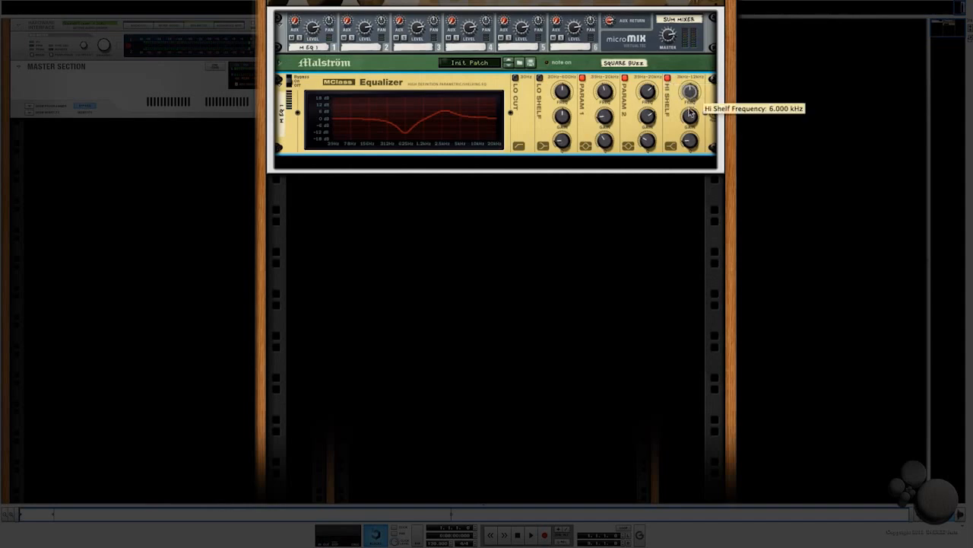
left_click_drag(689, 118, 690, 116)
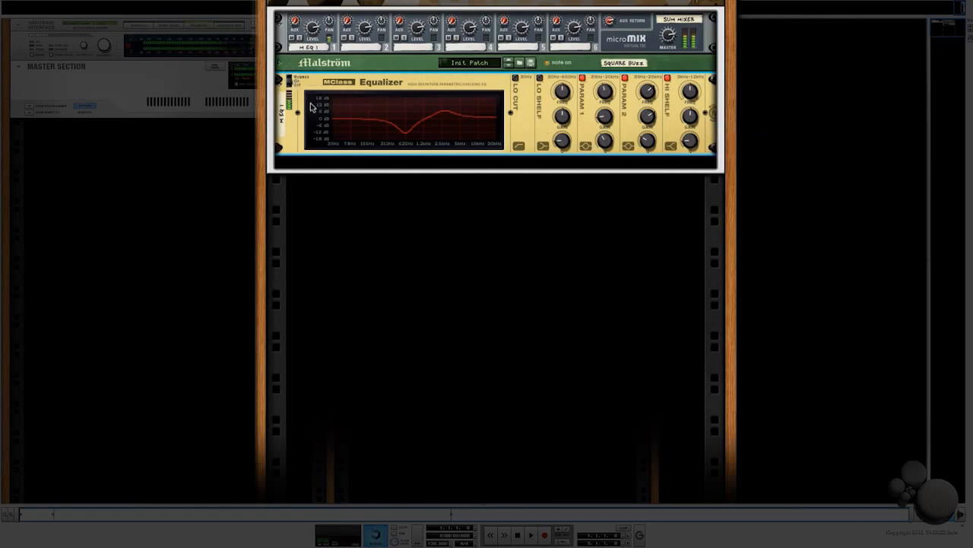
- Fold the MClass Equalizer and rename it Square EQ
left_click(280, 81)
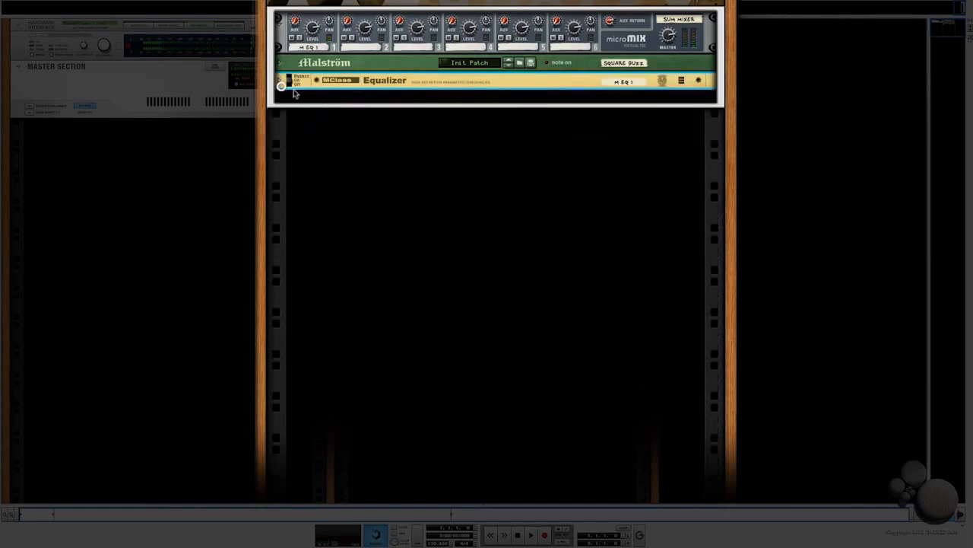
double_click(620, 82)
type("S")
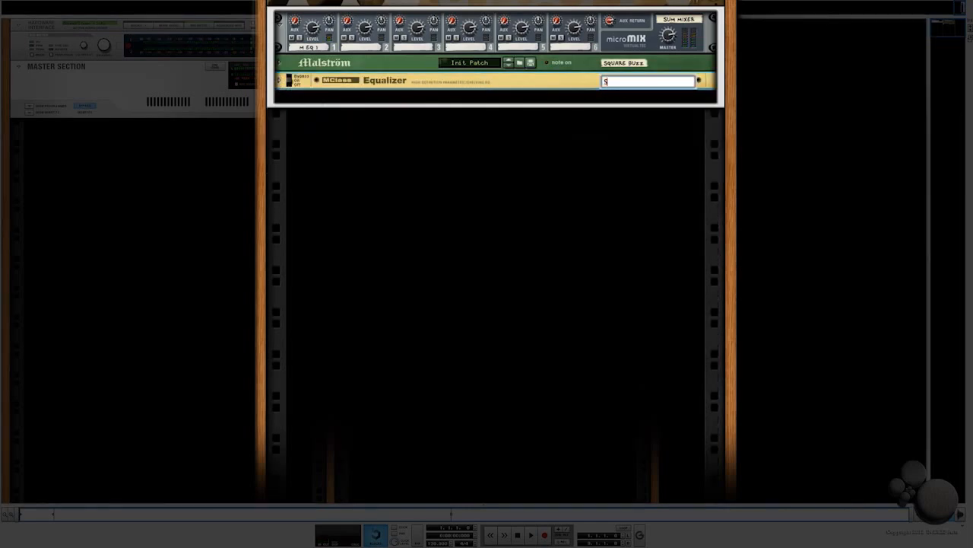
type("quare EQ")
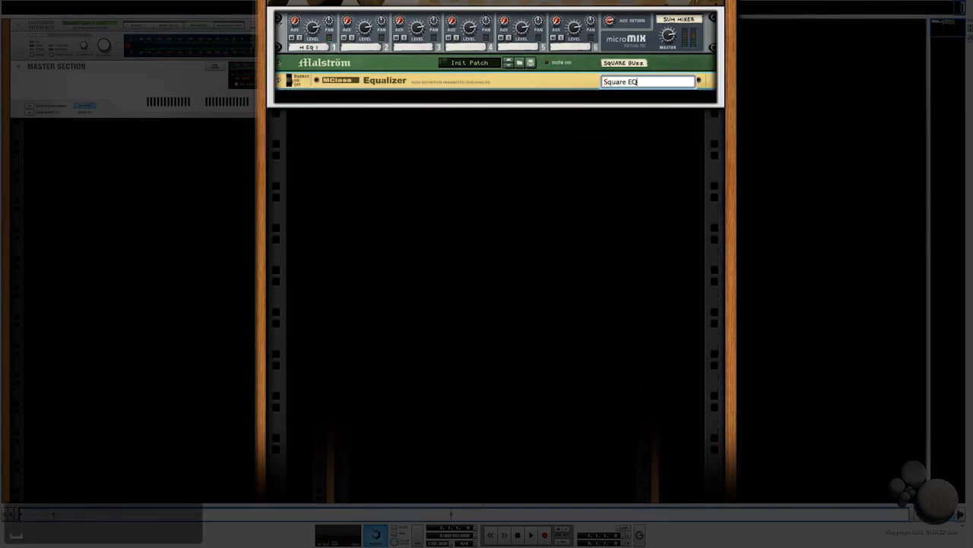
key("Return")
- Add a Scream 4 Distortion after the Square EQ
right_click(546, 79)
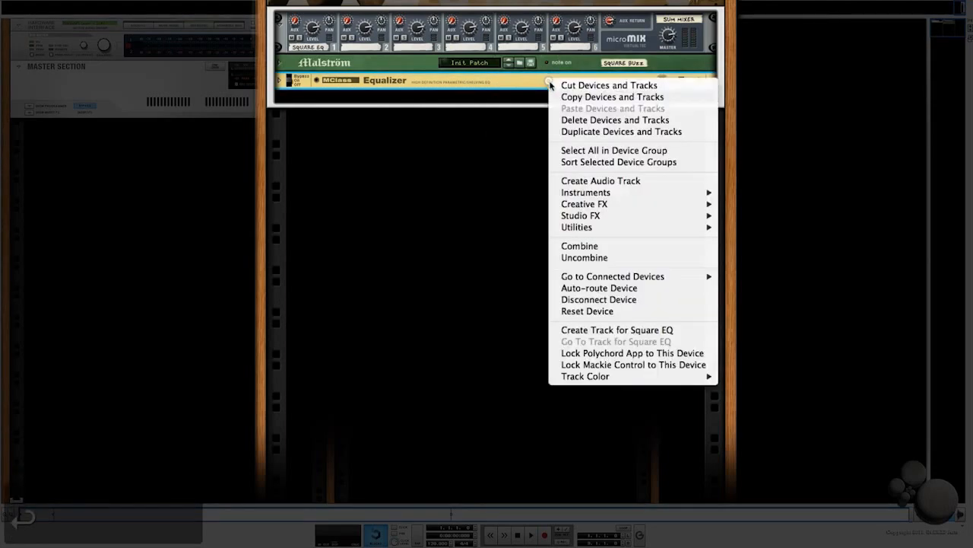
mouse_move(574, 217)
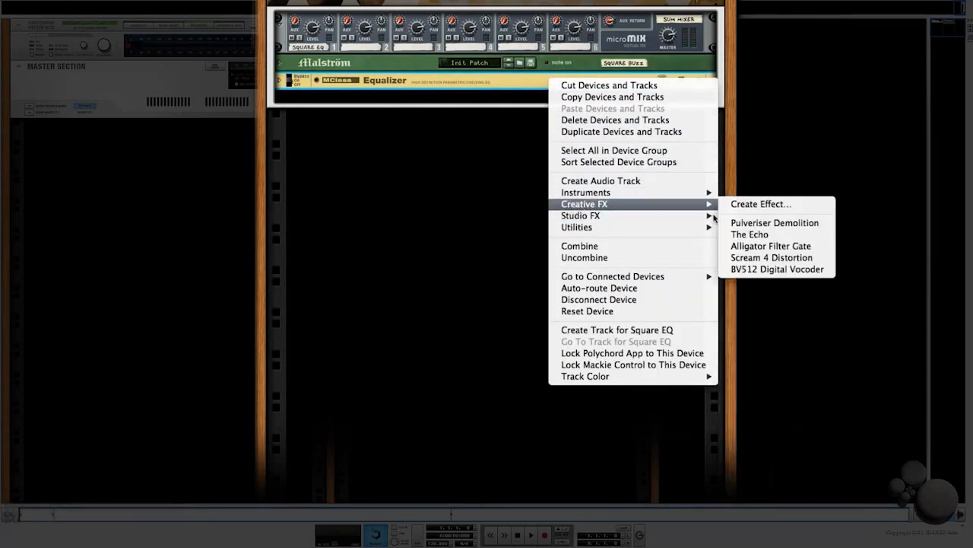
left_click(757, 261)
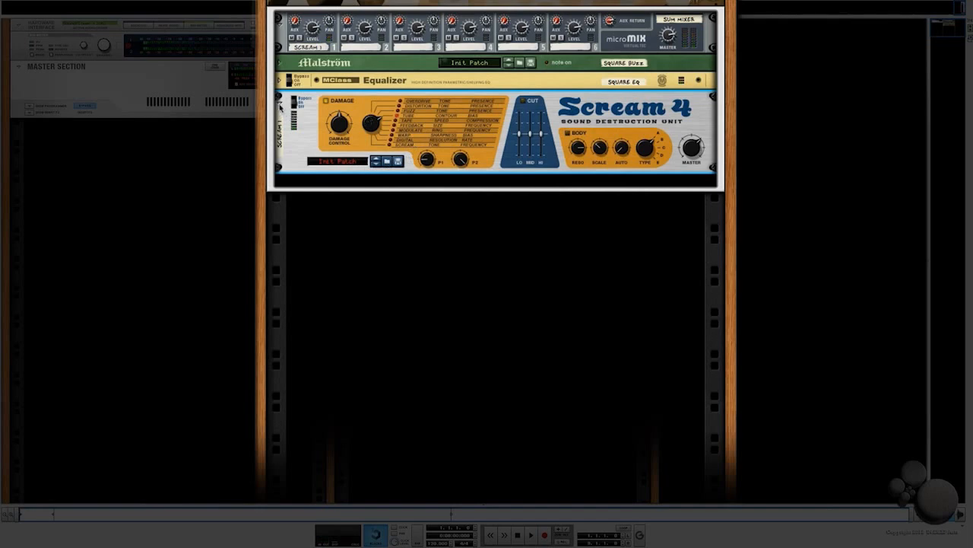
- Fold the Scream 4 and rename it Square
left_click(280, 101)
double_click(620, 100)
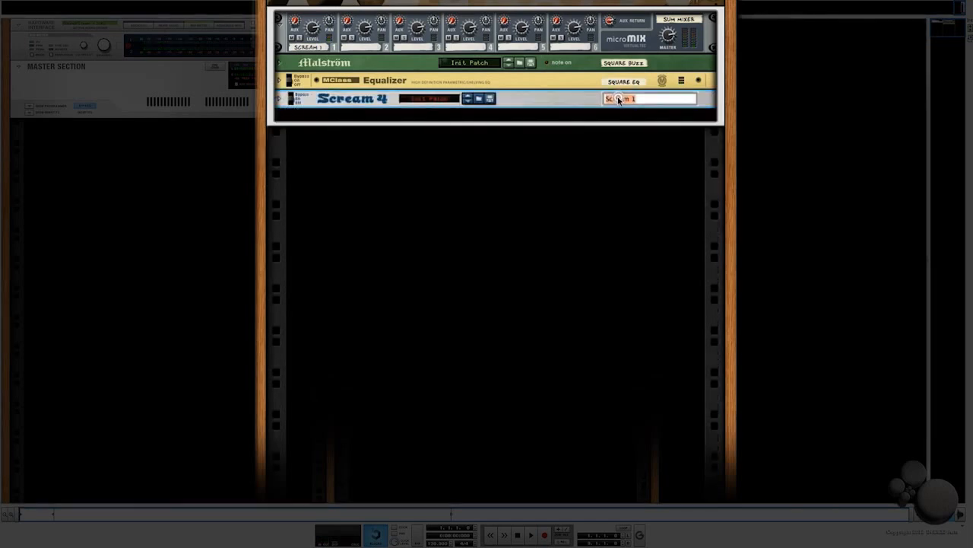
type("Square")
key("Return")
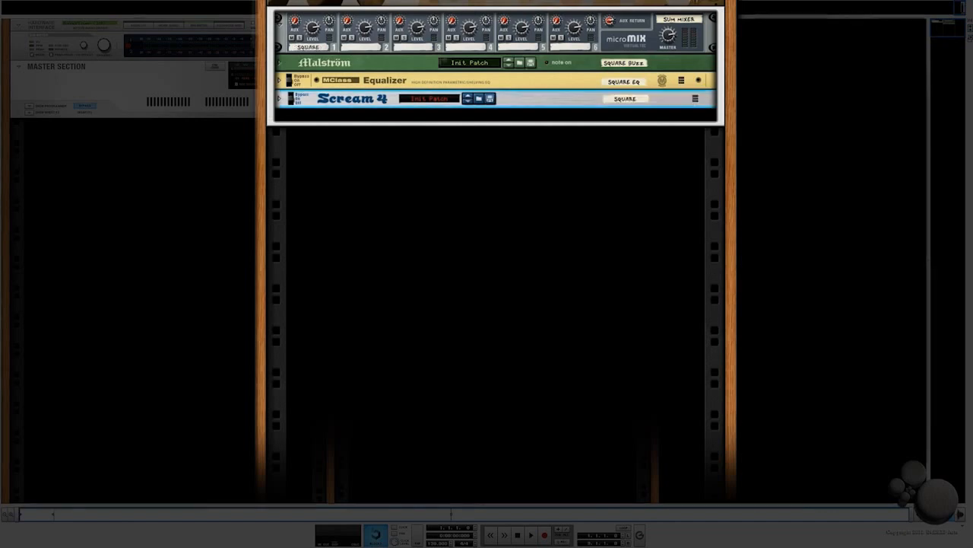
left_click(359, 51)
left_click(517, 113)
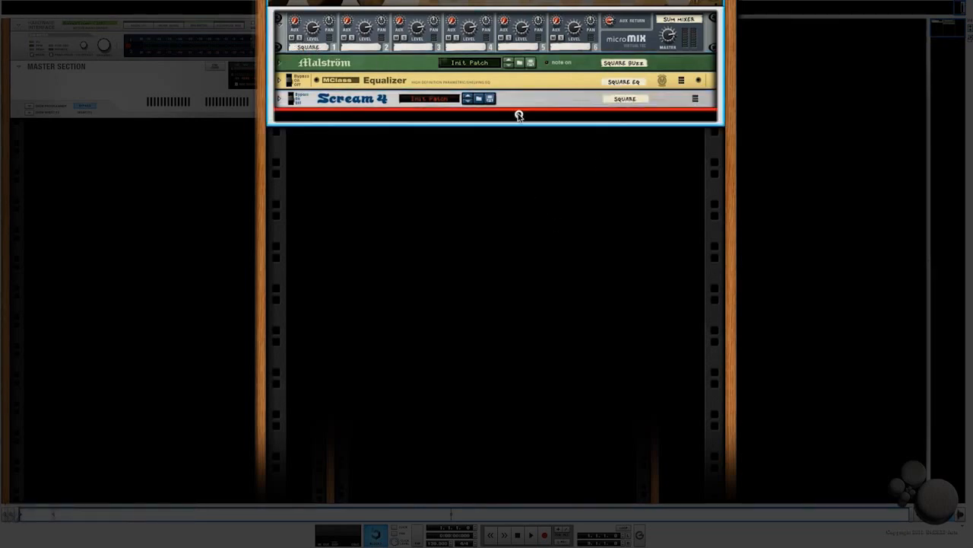
right_click(534, 119)
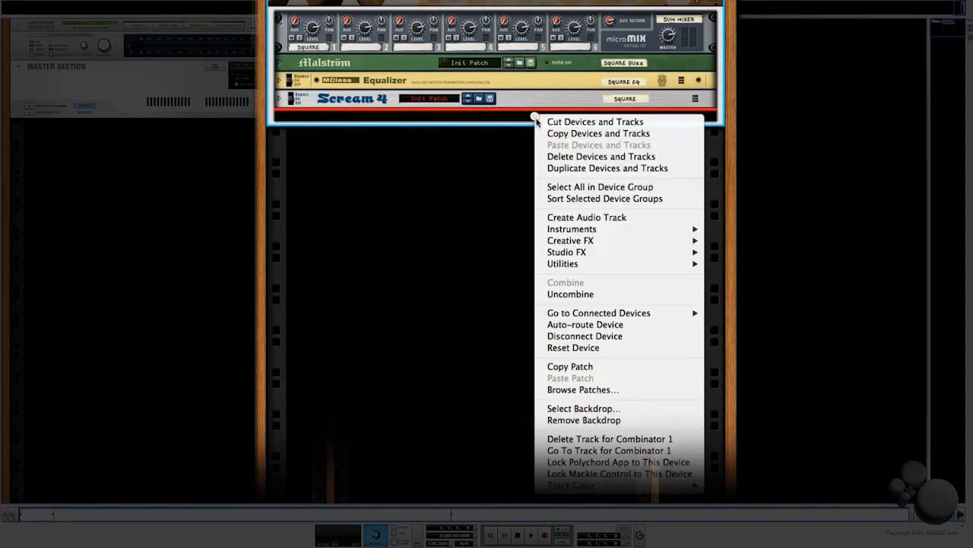
mouse_move(563, 255)
mouse_move(564, 230)
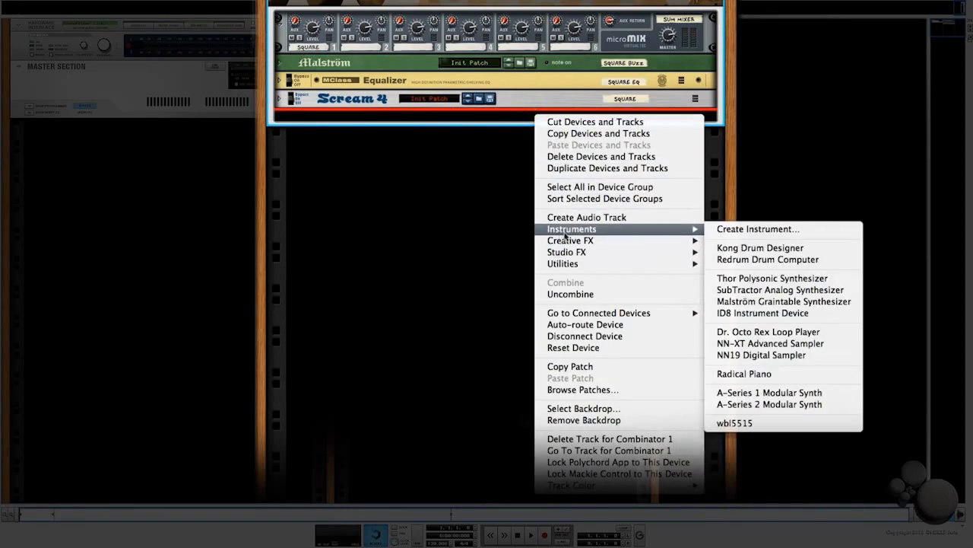
left_click(750, 299)
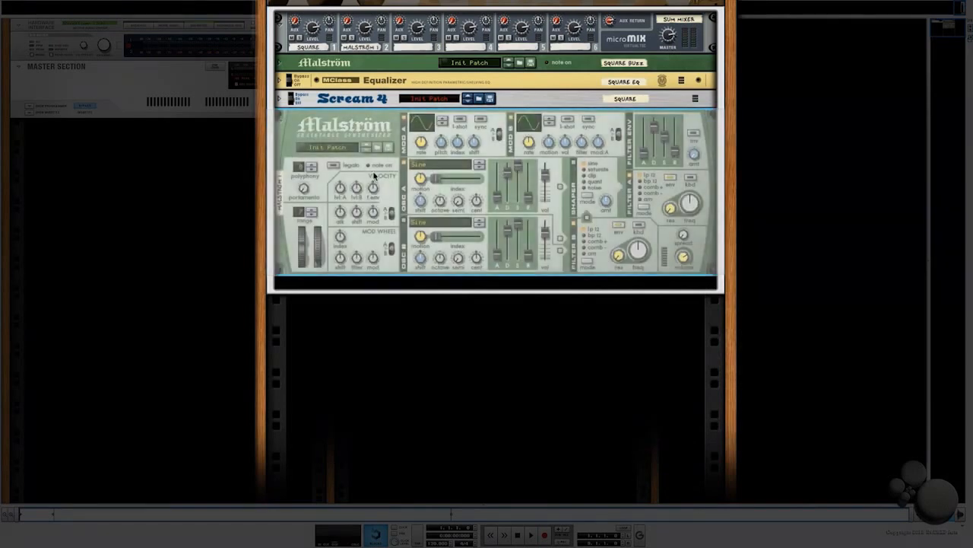
left_click(311, 170)
left_click(311, 170)
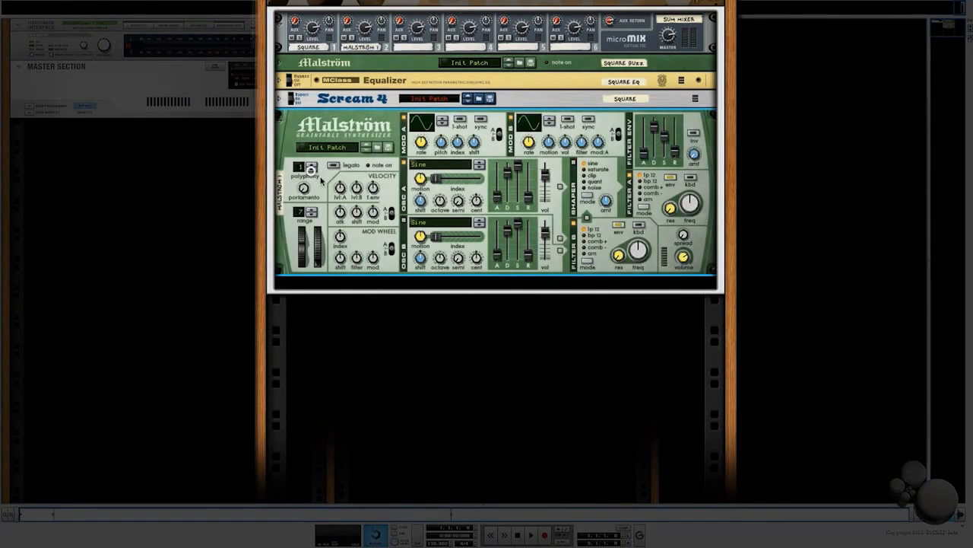
- Load the Square*16 graintable in Oscillators A and B of the new Malström, and set Oscillator B's octave to 3
left_click(429, 164)
left_click(433, 197)
left_click(433, 221)
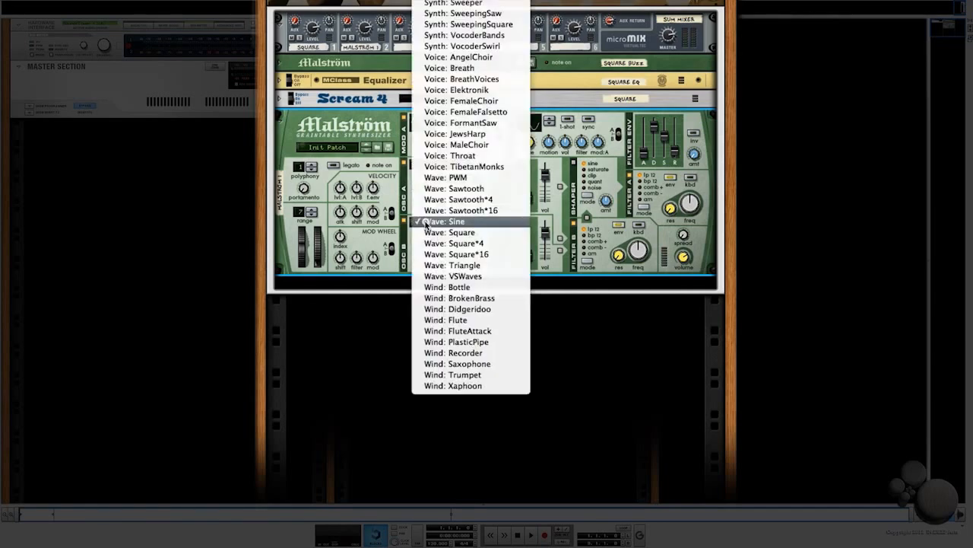
left_click(435, 256)
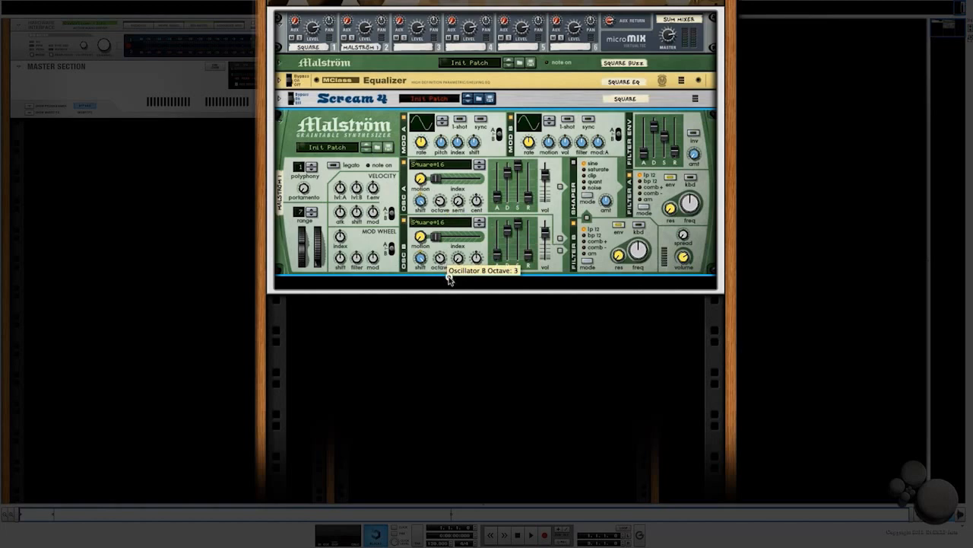
- Raise Oscillator A's index slightly, and detune Oscillator A to 4 cents and Oscillator B downward
left_click_drag(438, 179, 442, 181)
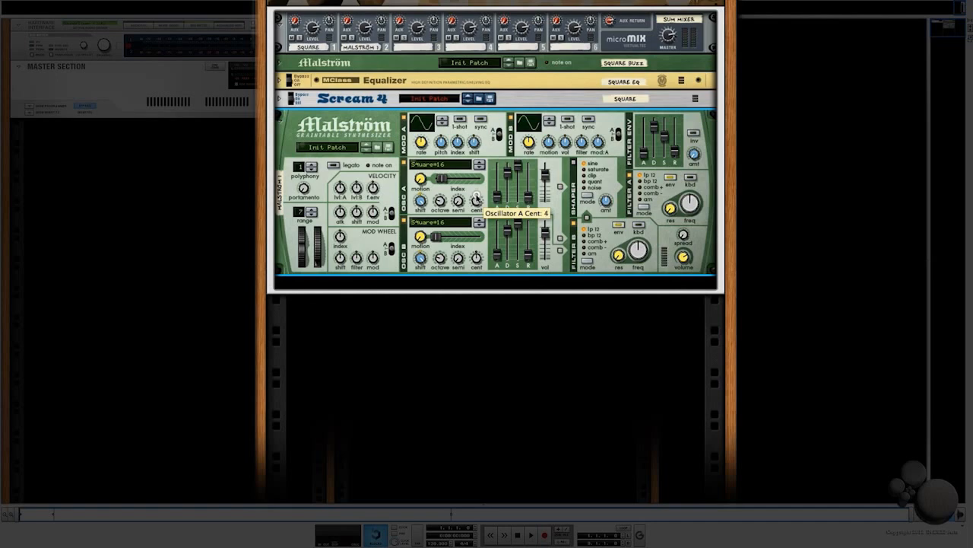
left_click_drag(477, 259, 479, 269)
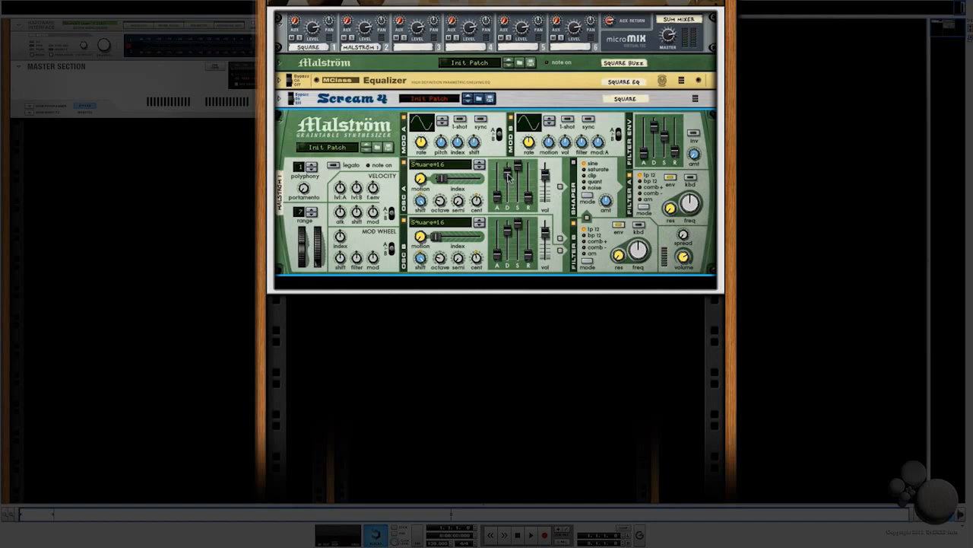
- Lower the decay and sustain in both oscillator envelopes and route Oscillator A to the shaper
left_click_drag(507, 180, 505, 199)
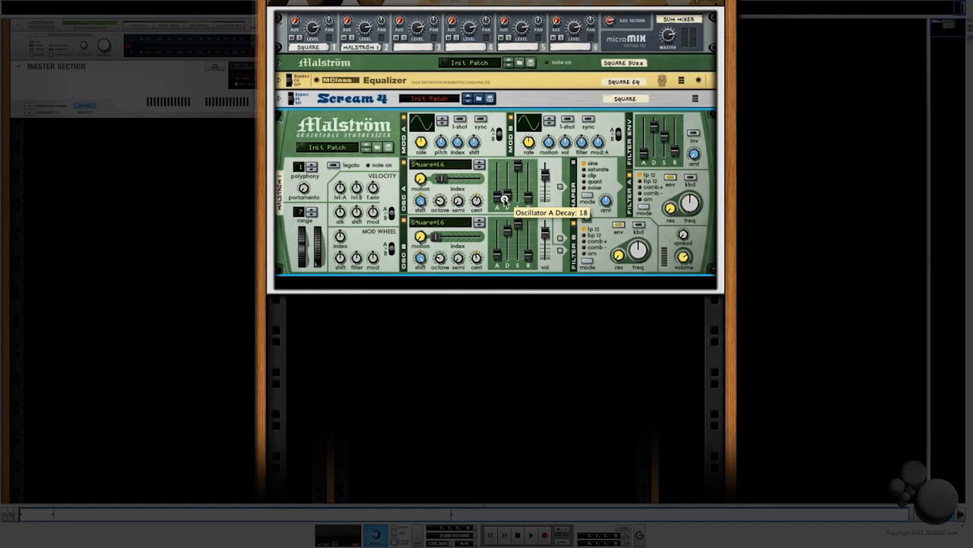
left_click_drag(505, 199, 506, 192)
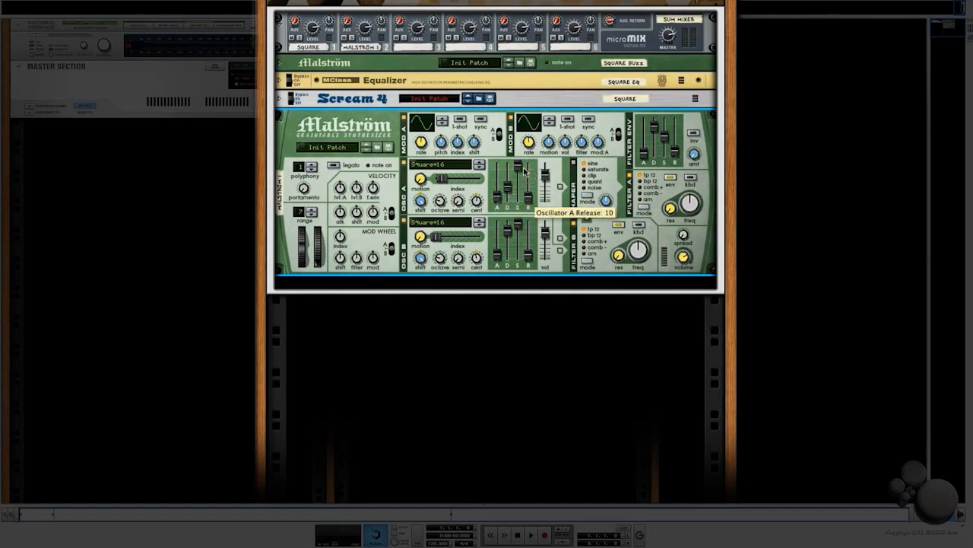
left_click_drag(518, 166, 517, 181)
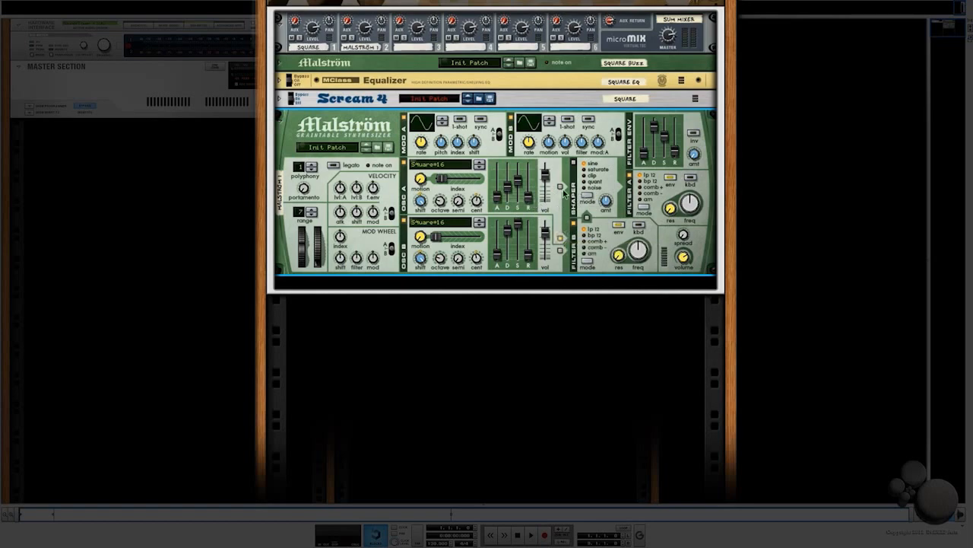
left_click(560, 186)
left_click_drag(508, 229, 513, 248)
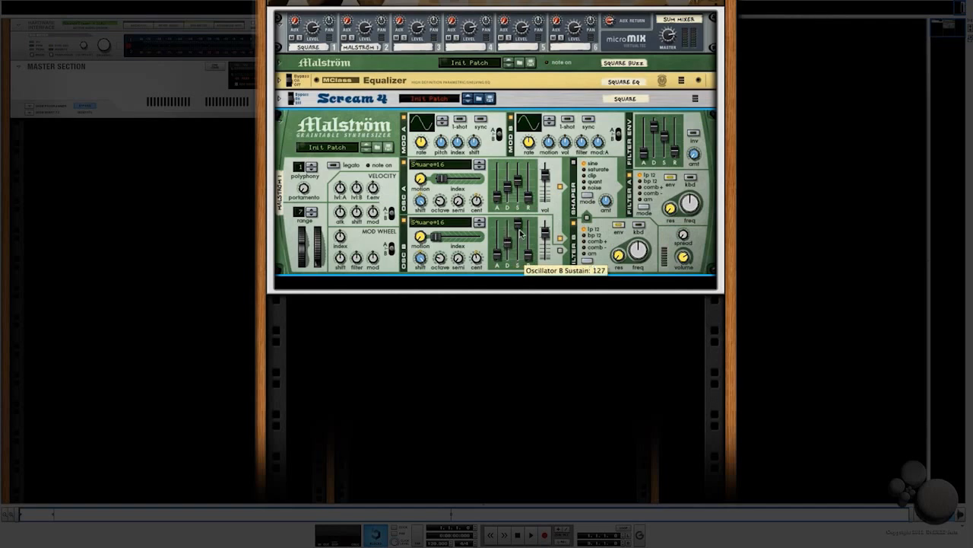
left_click_drag(520, 233, 516, 248)
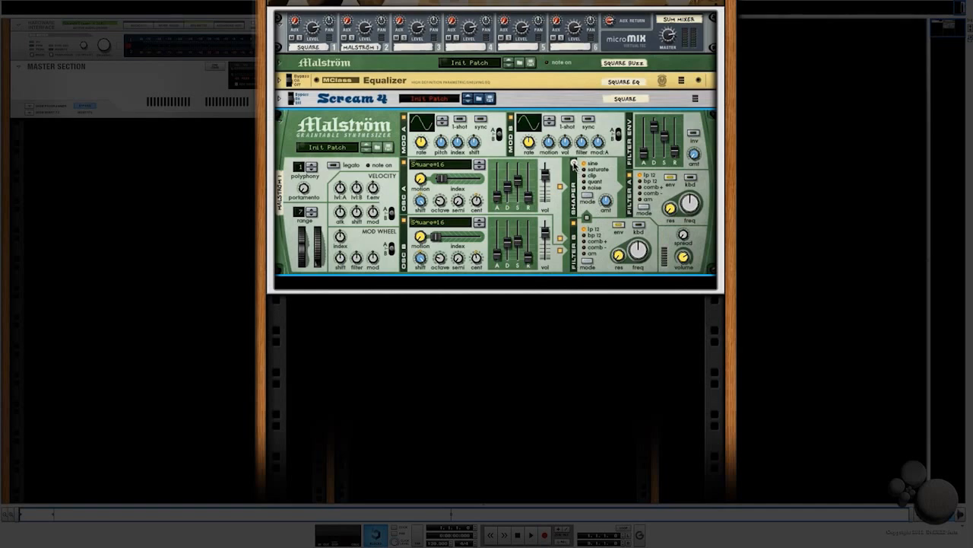
- Enable the shaper in sine mode and raise its amount
mouse_move(607, 199)
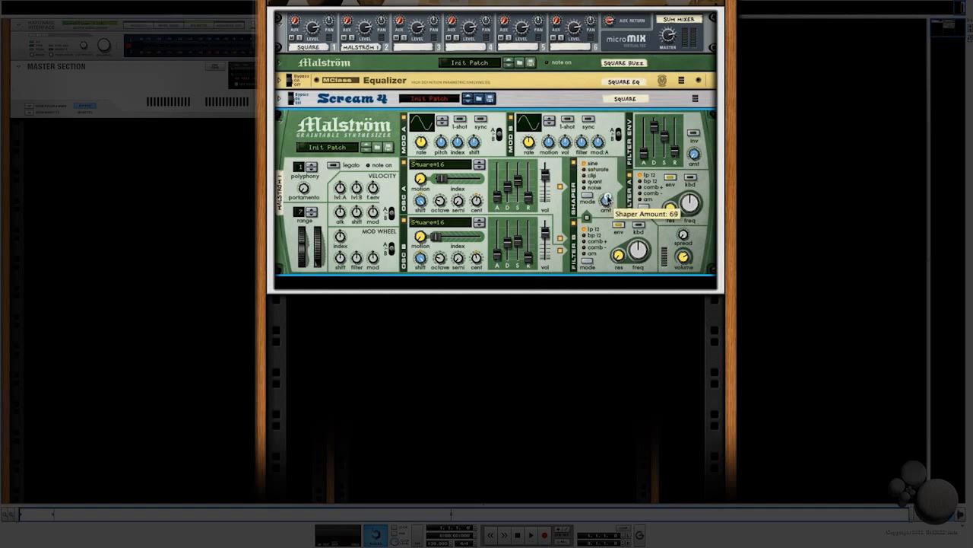
left_click_drag(607, 199, 608, 187)
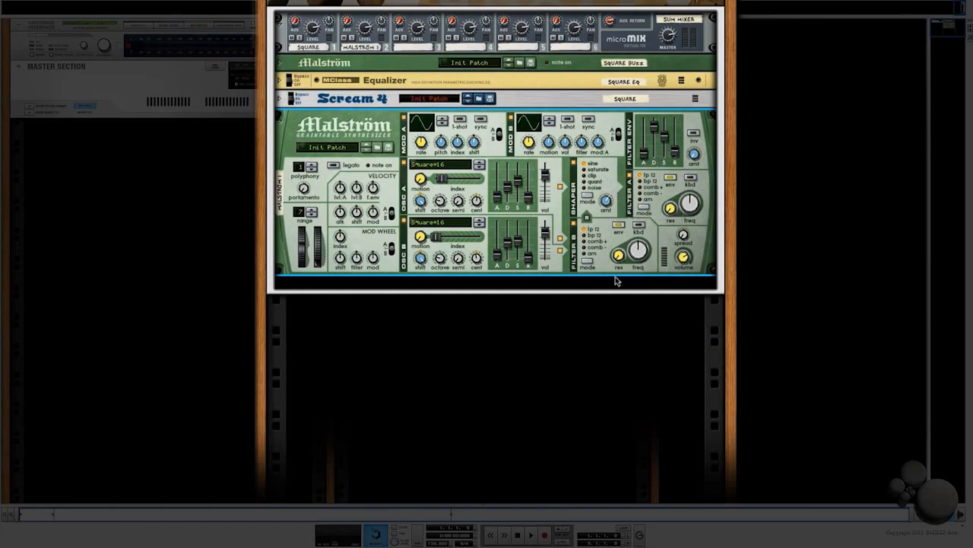
- Lower both filter frequencies, with Filter B at 17, and set the spread to 23
mouse_move(640, 255)
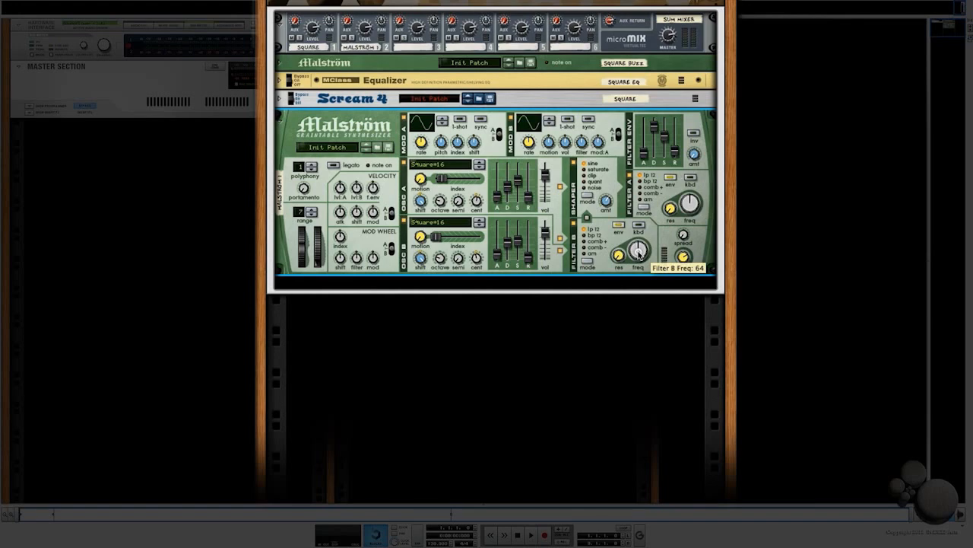
left_click_drag(639, 253, 654, 302)
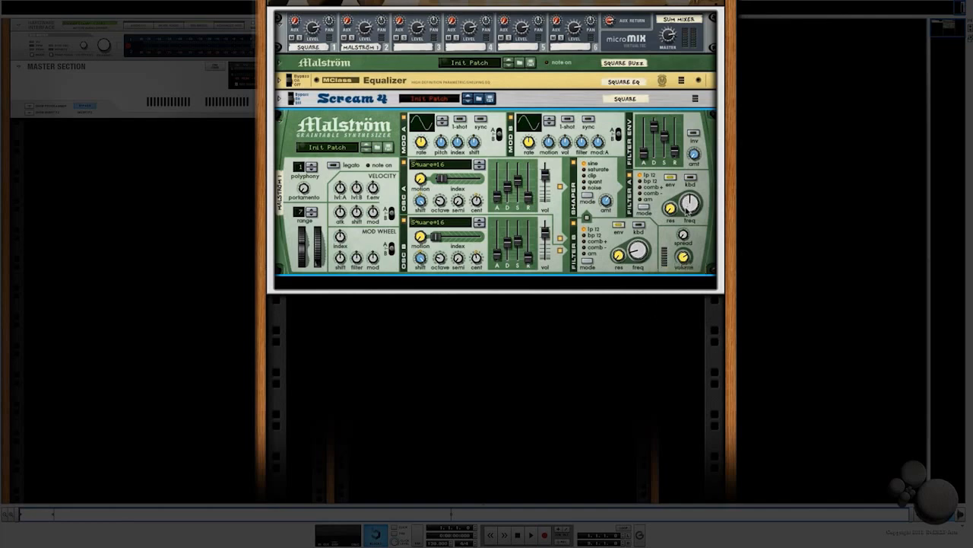
mouse_move(683, 211)
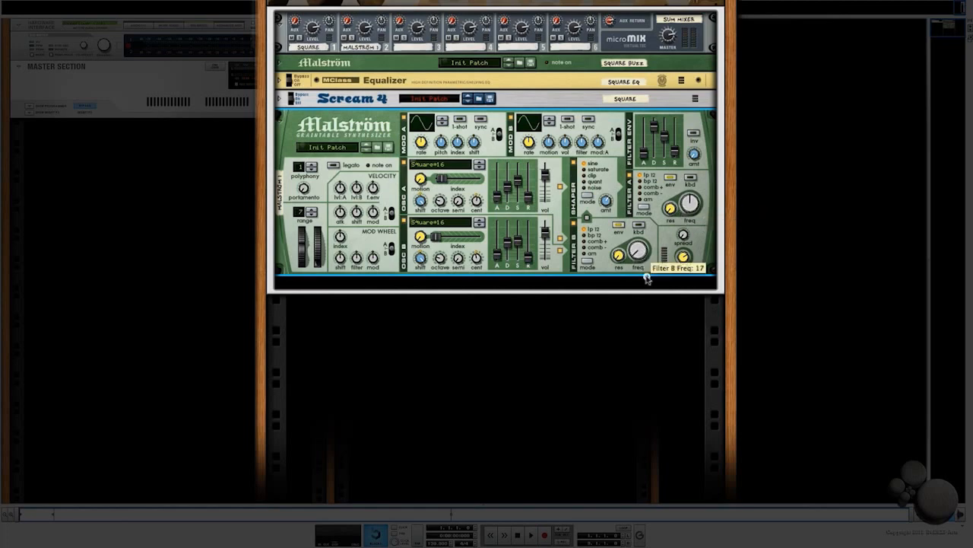
left_click_drag(698, 207, 706, 260)
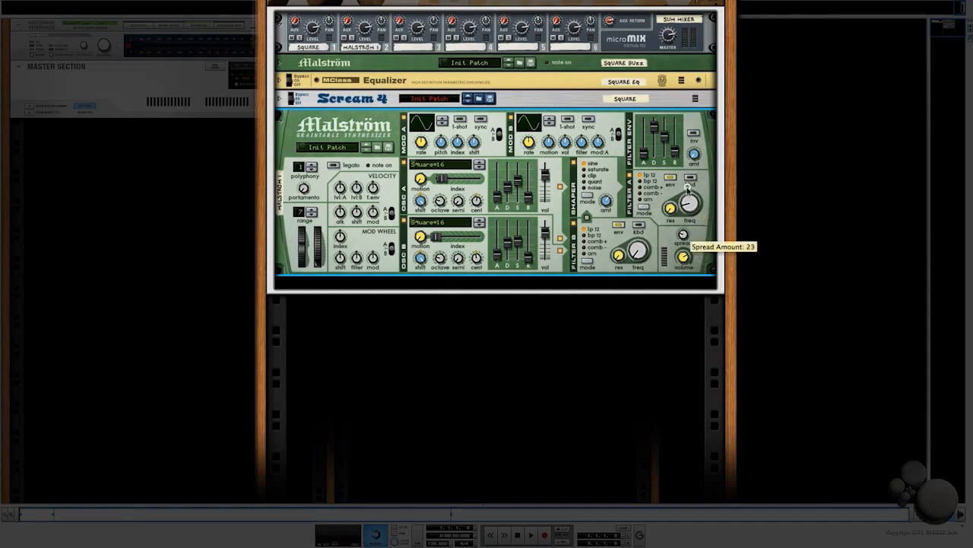
- Shorten the filter envelope's decay and raise the filter envelope amount
left_click_drag(696, 144, 699, 132)
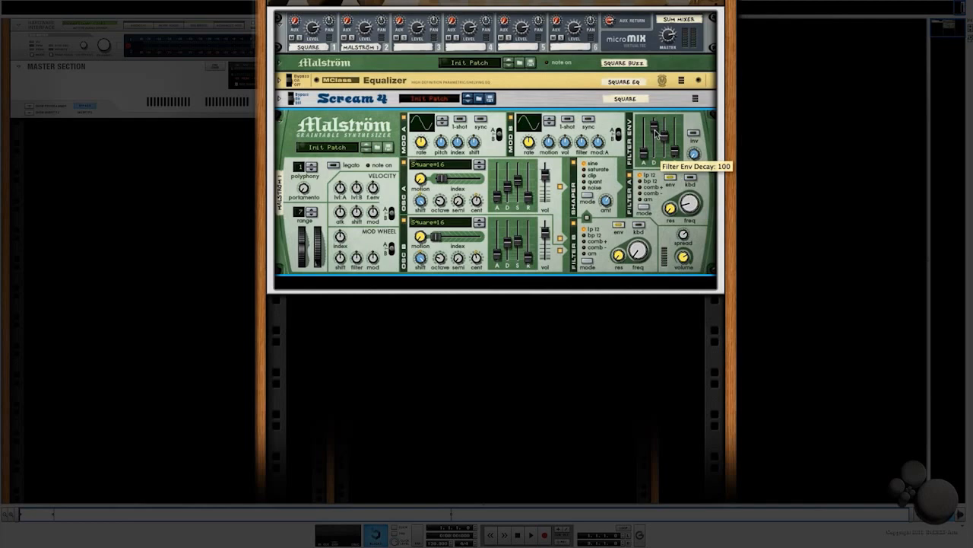
left_click_drag(655, 129, 654, 147)
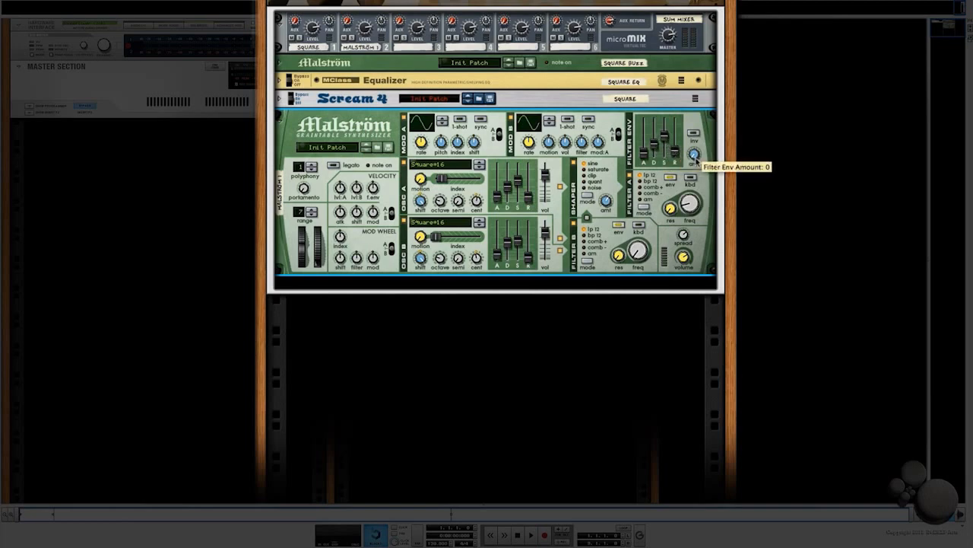
left_click_drag(693, 157, 719, 8)
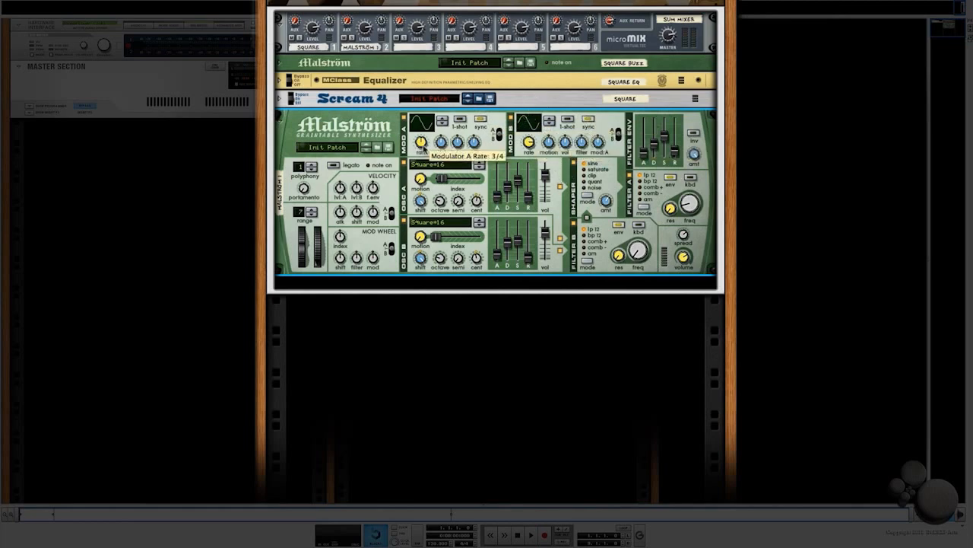
- Increase Modulator A's rate and raise Modulator B's motion, volume and filter amounts, with the filter amount at about 12
left_click_drag(423, 145, 435, 96)
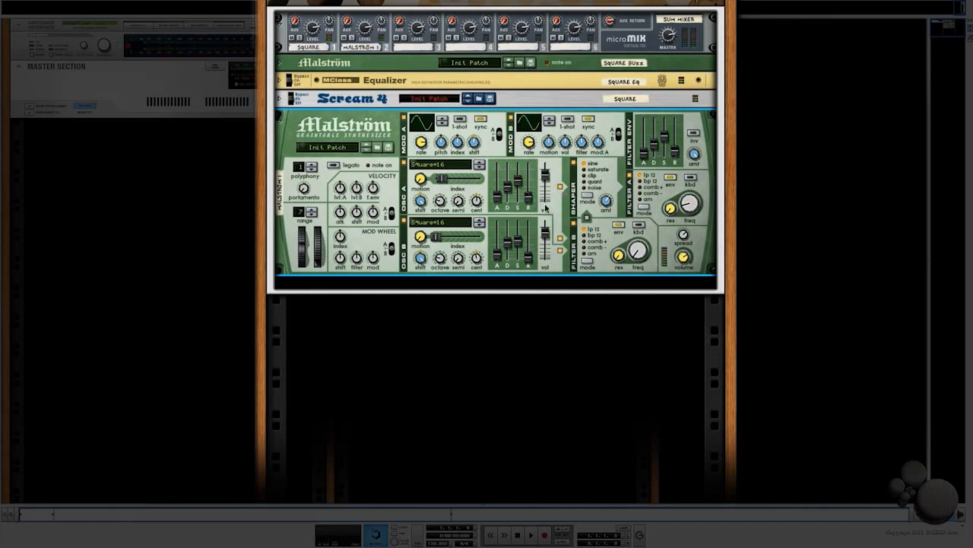
left_click_drag(548, 146, 569, 90)
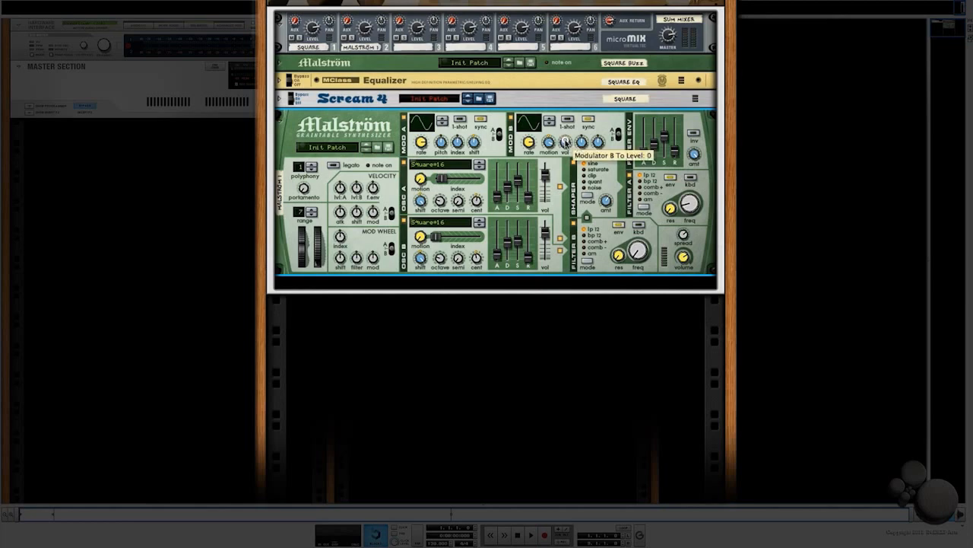
left_click_drag(566, 143, 566, 129)
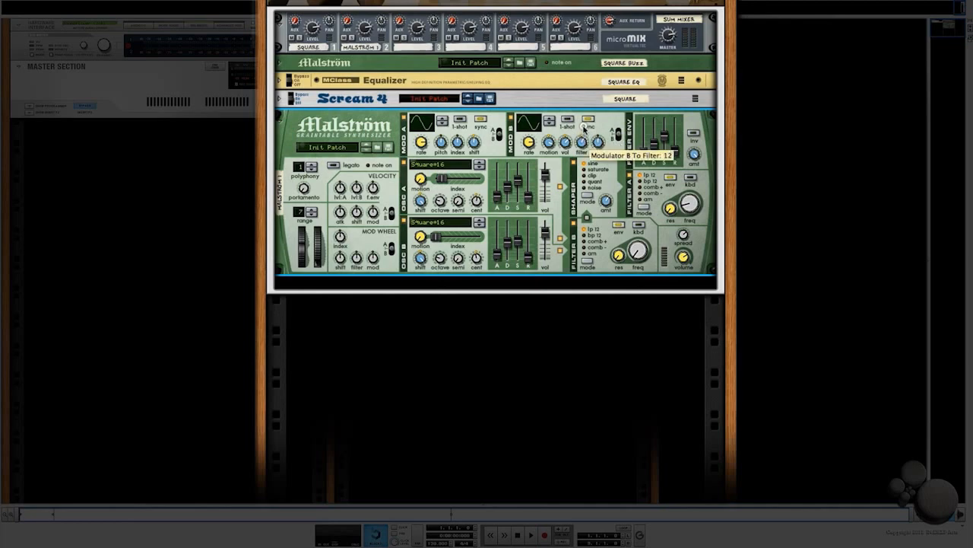
left_click_drag(588, 120, 595, 117)
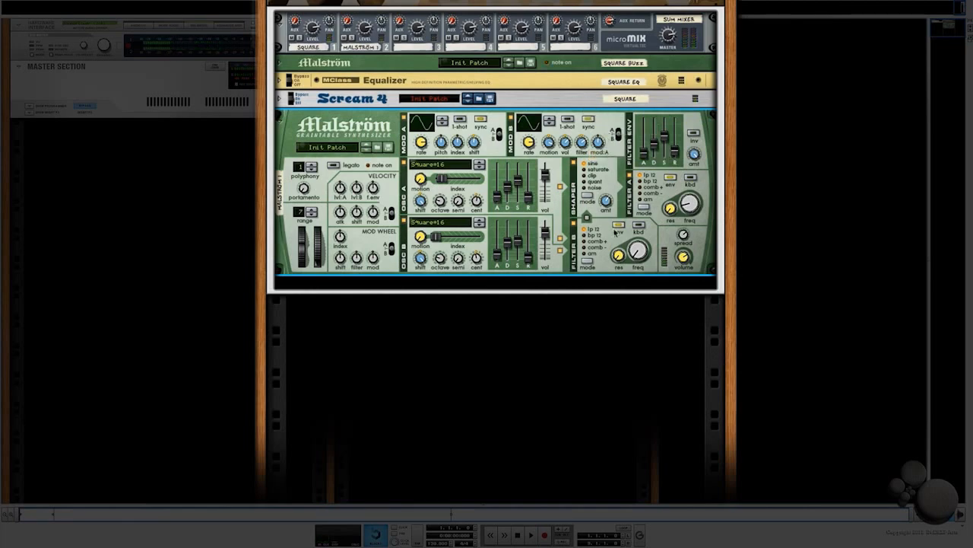
- Add an MClass Equalizer directly after the second Malström
right_click(562, 269)
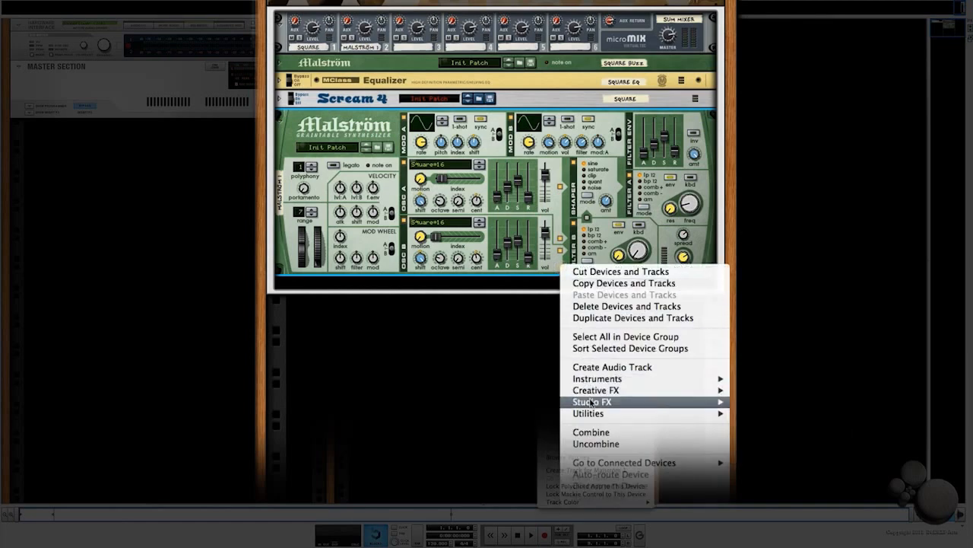
mouse_move(597, 403)
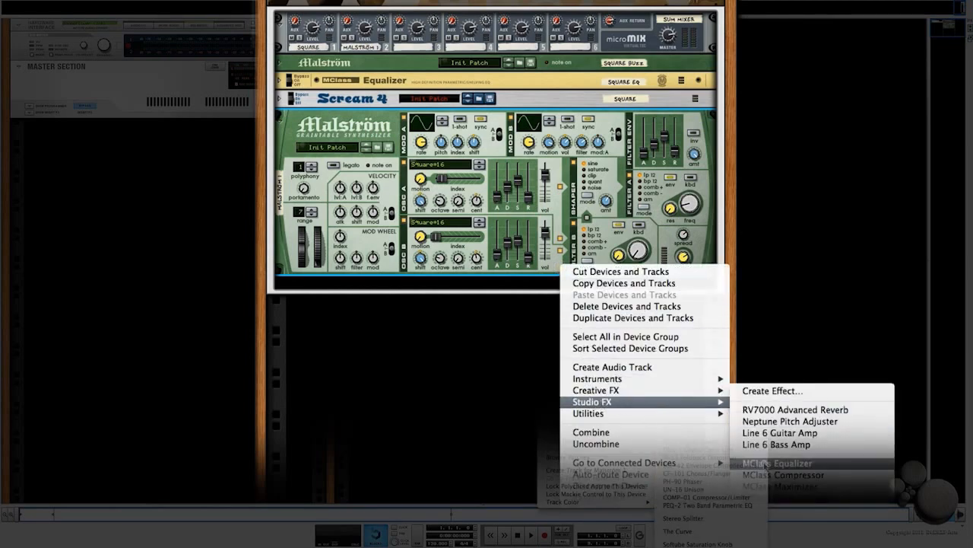
left_click(767, 464)
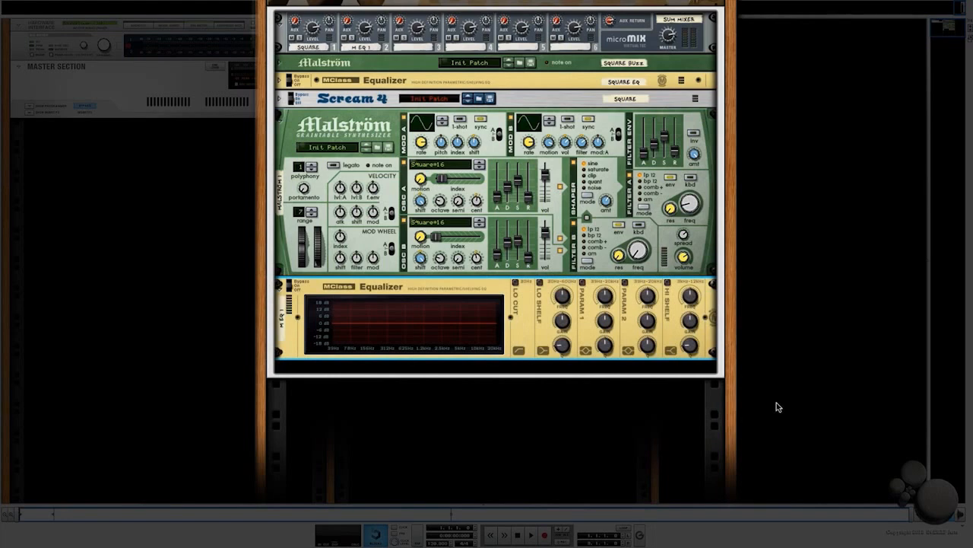
- Enable the new equalizer's low cut and low shelf, lower the shelf gain strongly and adjust its Q
left_click(515, 283)
left_click(539, 283)
left_click_drag(562, 327, 578, 454)
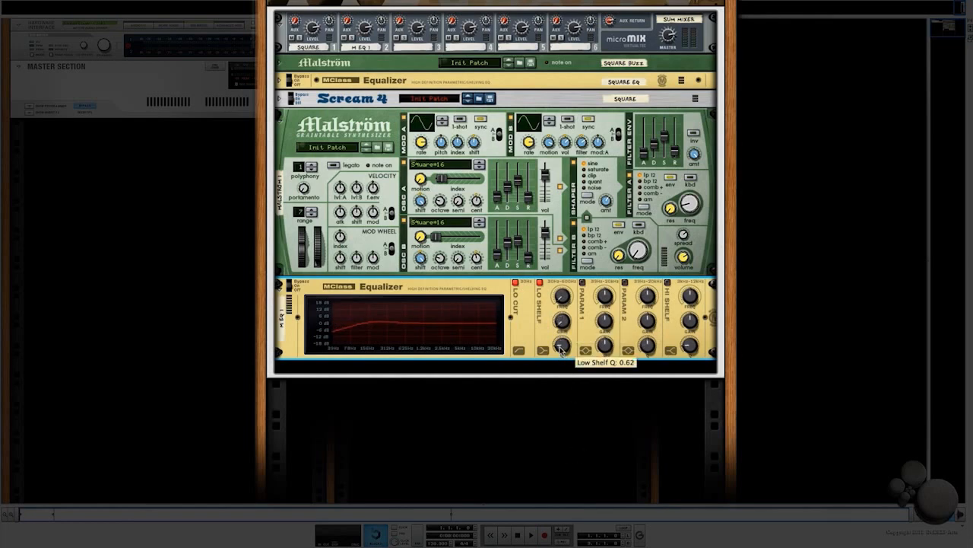
mouse_move(560, 344)
left_mouse_down()
mouse_move(563, 353)
mouse_move(565, 346)
left_mouse_up()
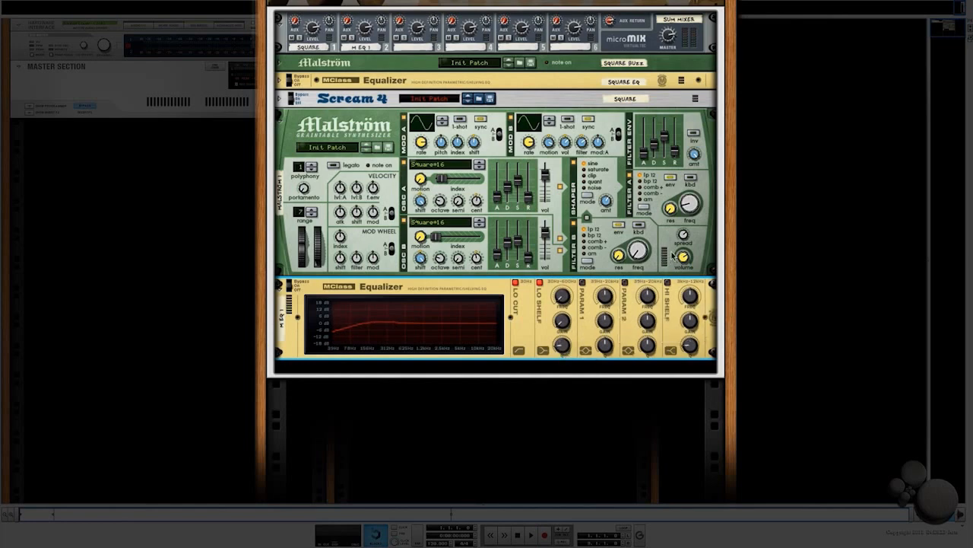
- Enable the high shelf at 12.00 kHz, cut its gain strongly and lower its Q
left_click(668, 282)
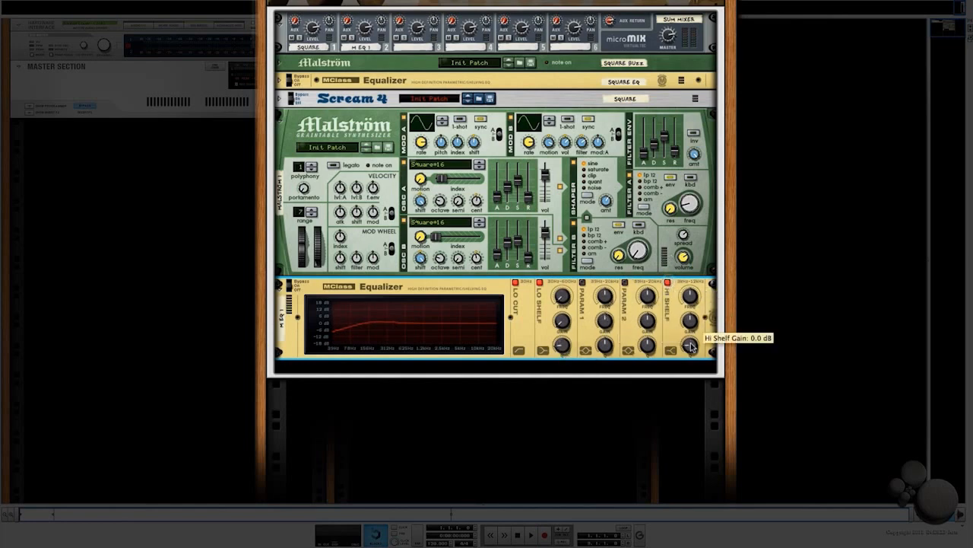
left_click_drag(693, 267, 705, 199)
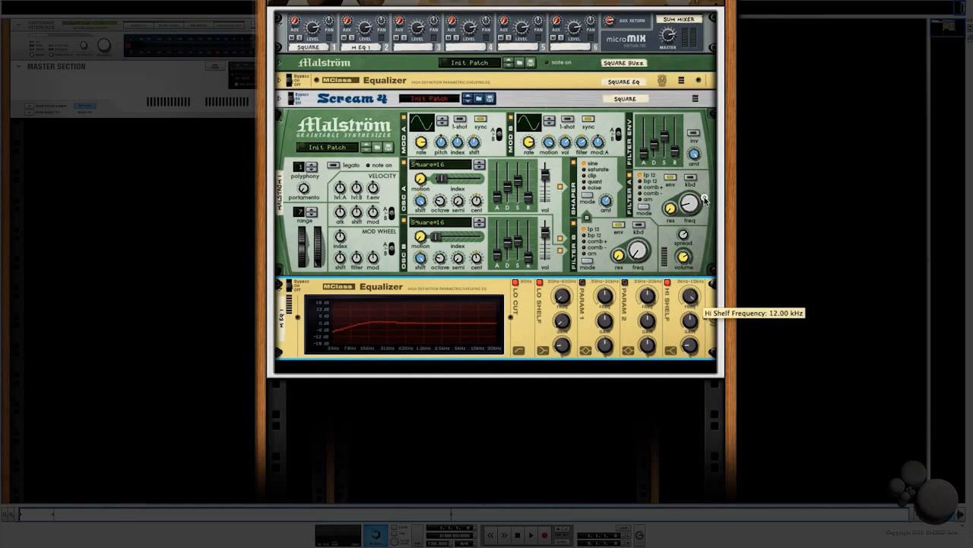
left_click_drag(690, 321, 688, 444)
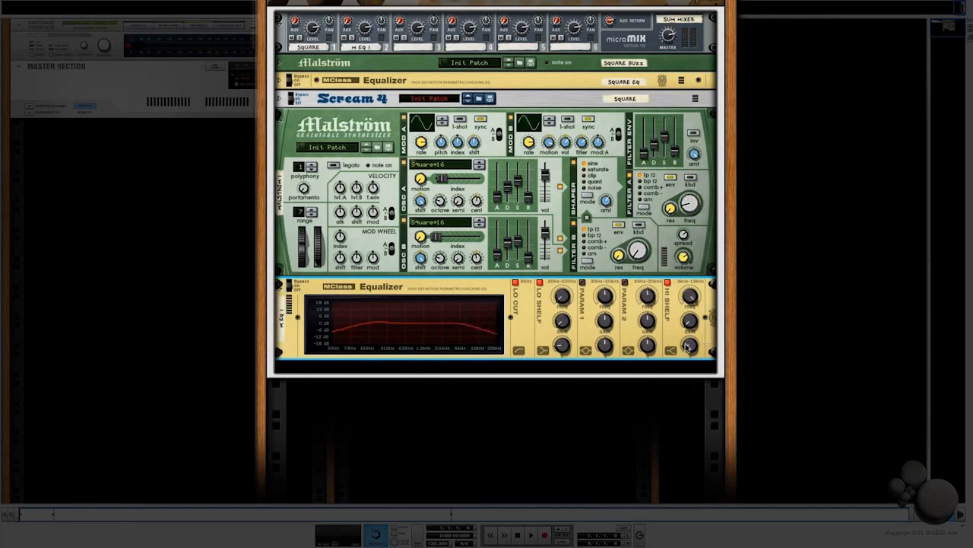
left_click_drag(689, 346, 697, 384)
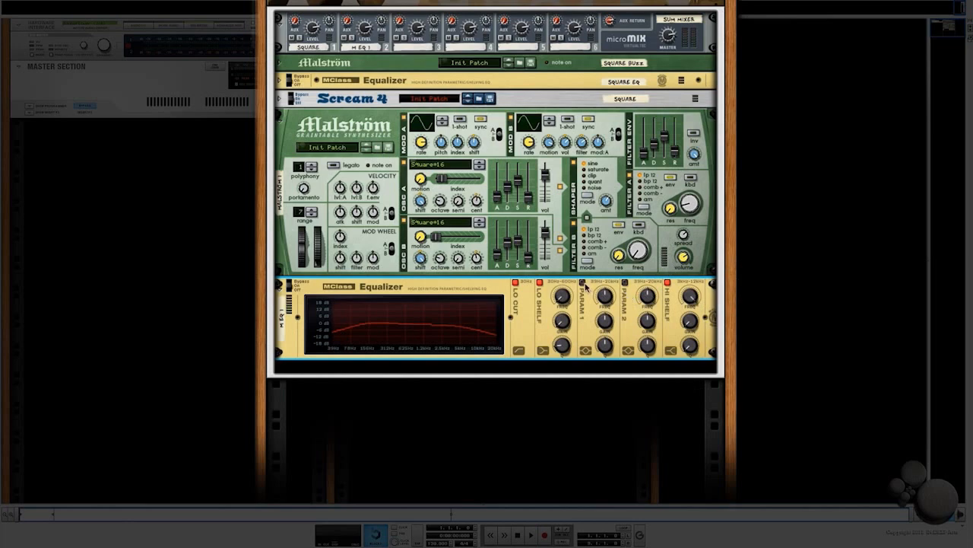
- Enable the first parametric band and cut its gain to about -18 dB with a Q of 32.0
left_click(583, 283)
left_click_drag(606, 322, 617, 419)
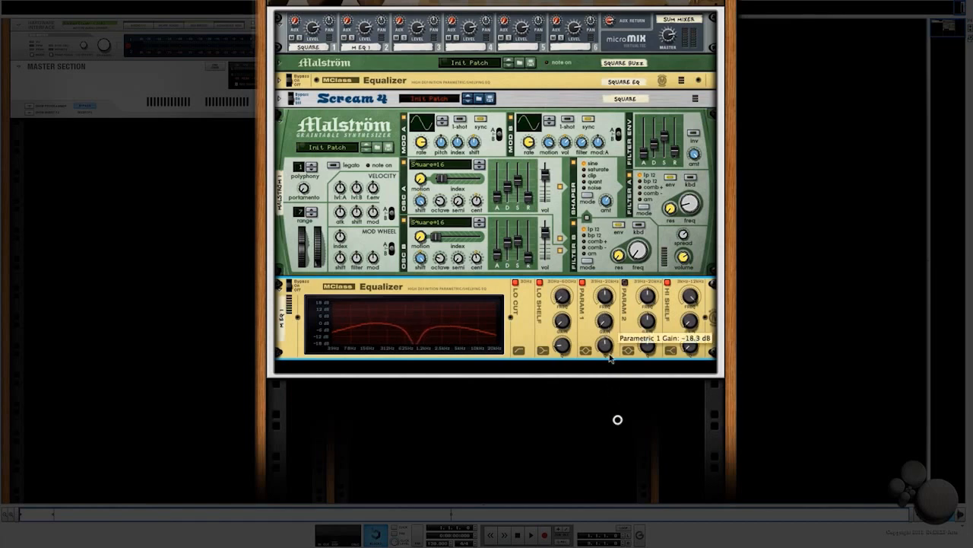
left_click_drag(604, 346, 596, 234)
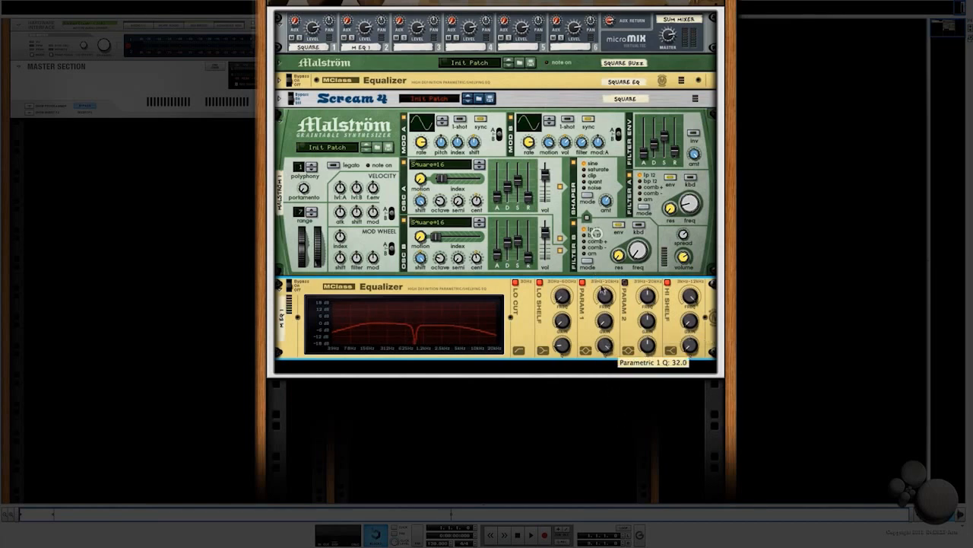
- Enable the second parametric band, boost its gain and lower its Q for a broad peak
left_click(625, 282)
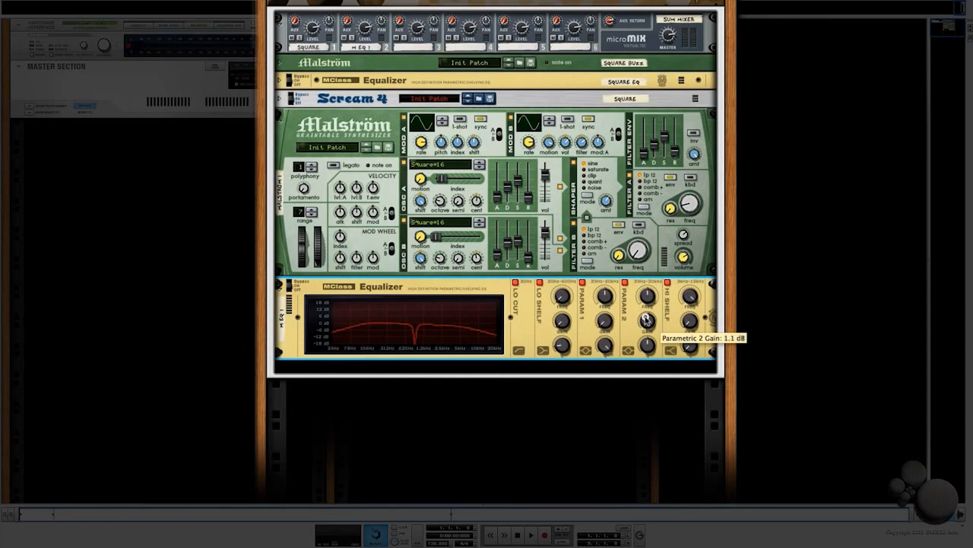
left_click_drag(646, 319, 641, 262)
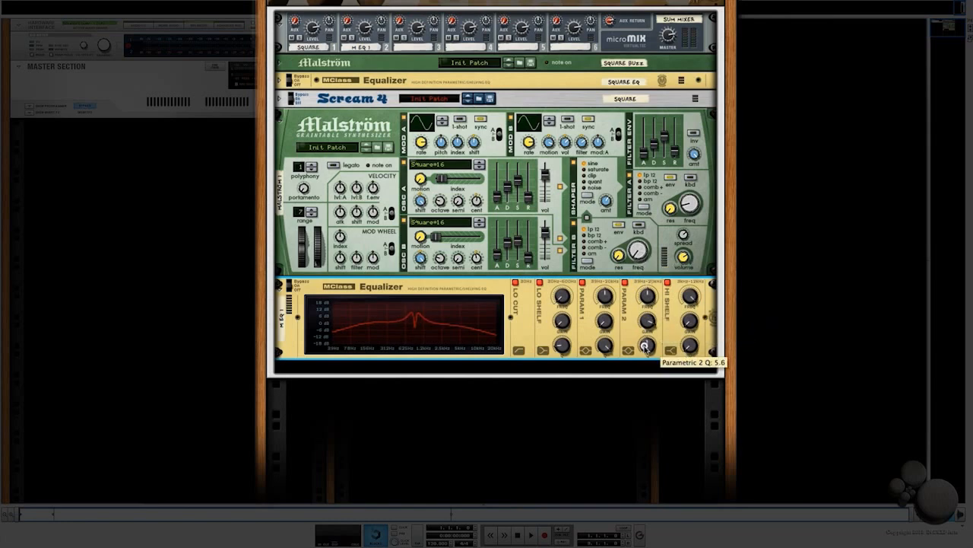
left_click_drag(646, 346, 659, 439)
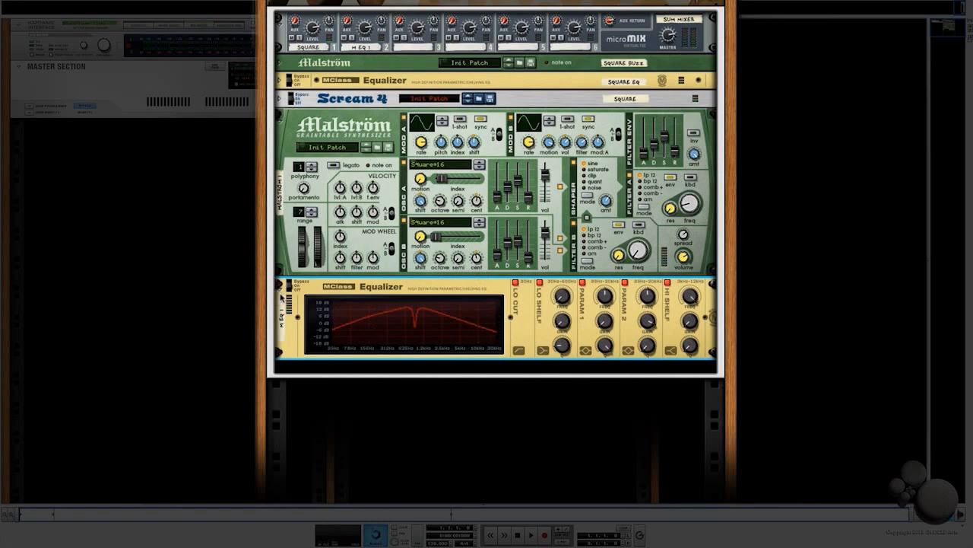
- Fold the second Malström and its equalizer and rename them Tone Gen and Tone EQ
left_click(279, 285)
left_click(279, 116)
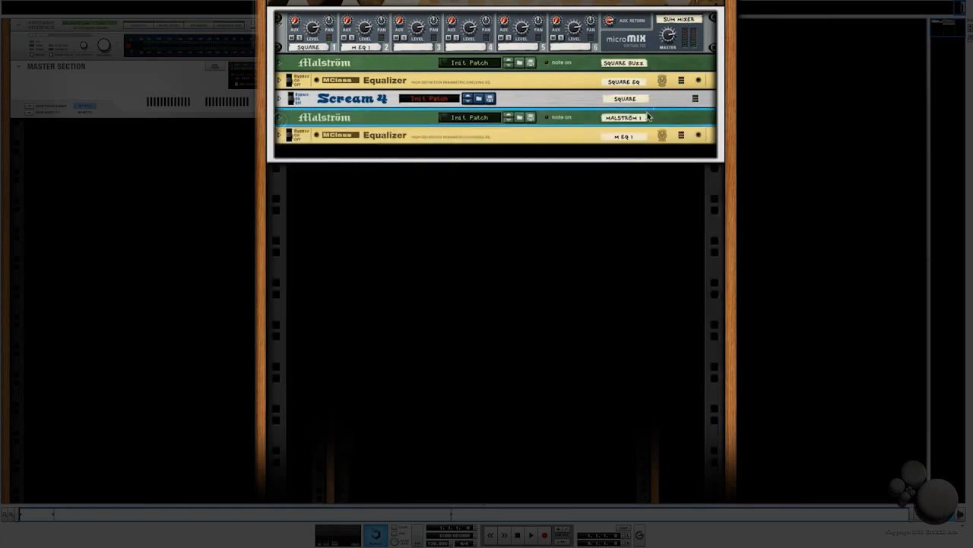
double_click(619, 118)
type("T")
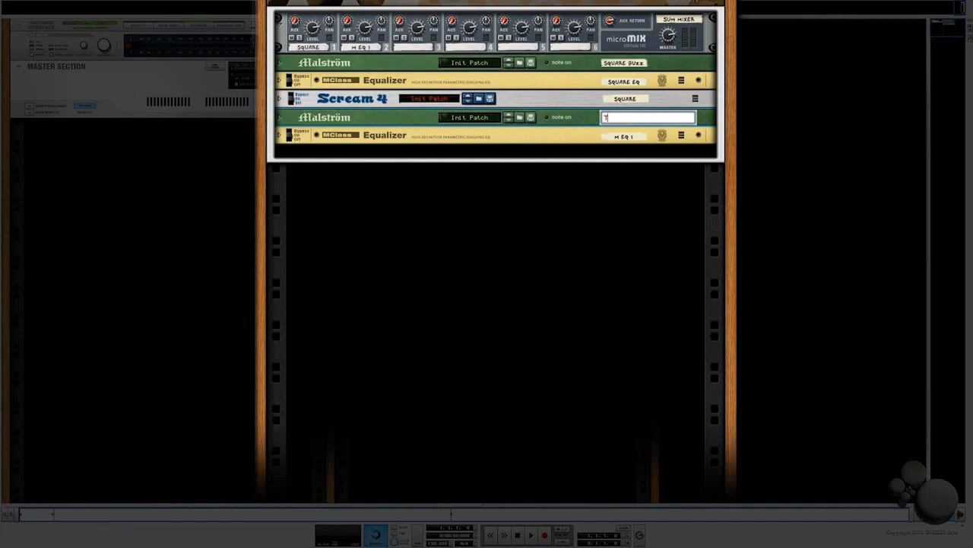
type("one Gen")
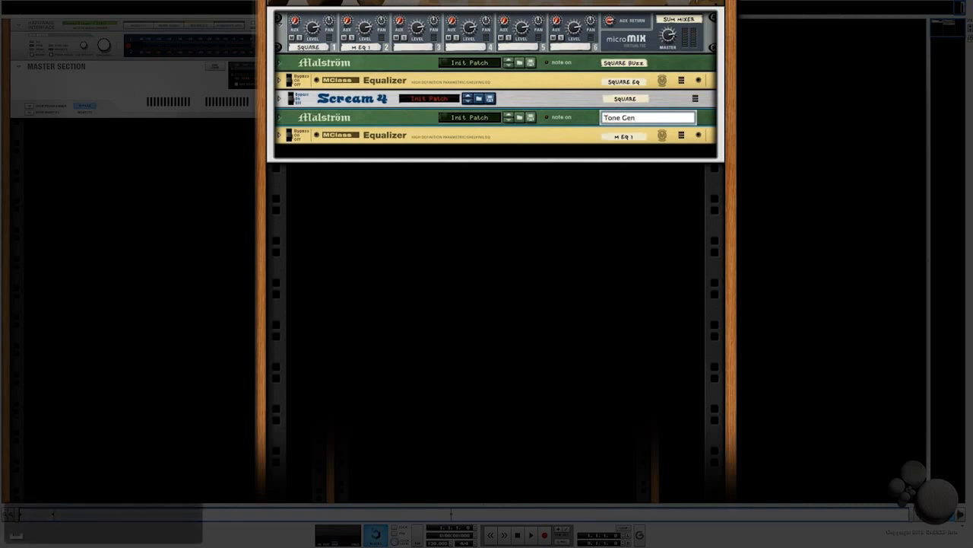
key("Return")
double_click(622, 137)
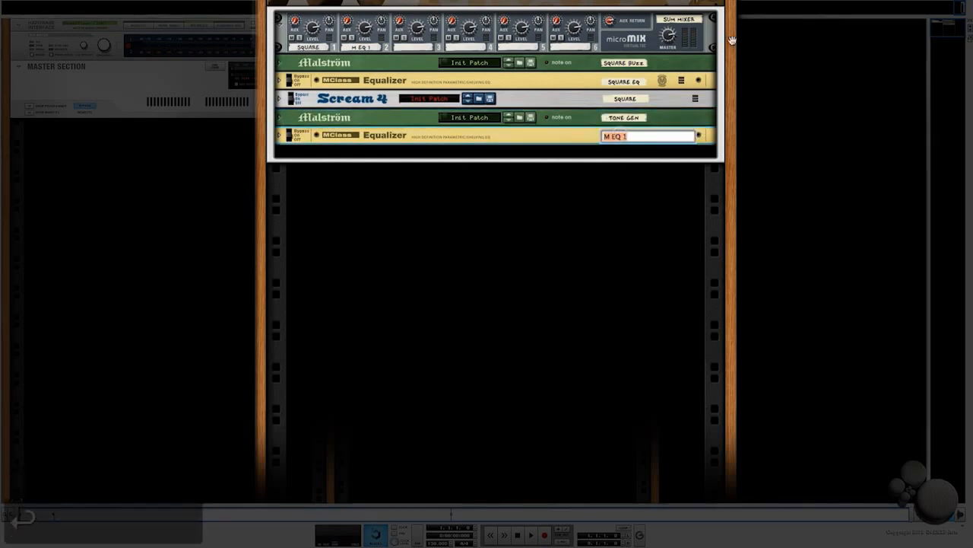
type("Tone")
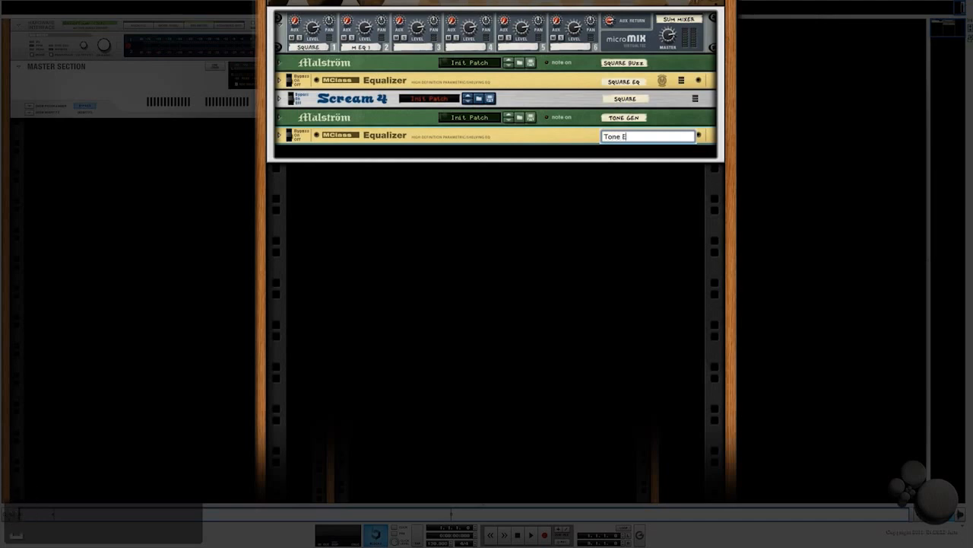
key("Return")
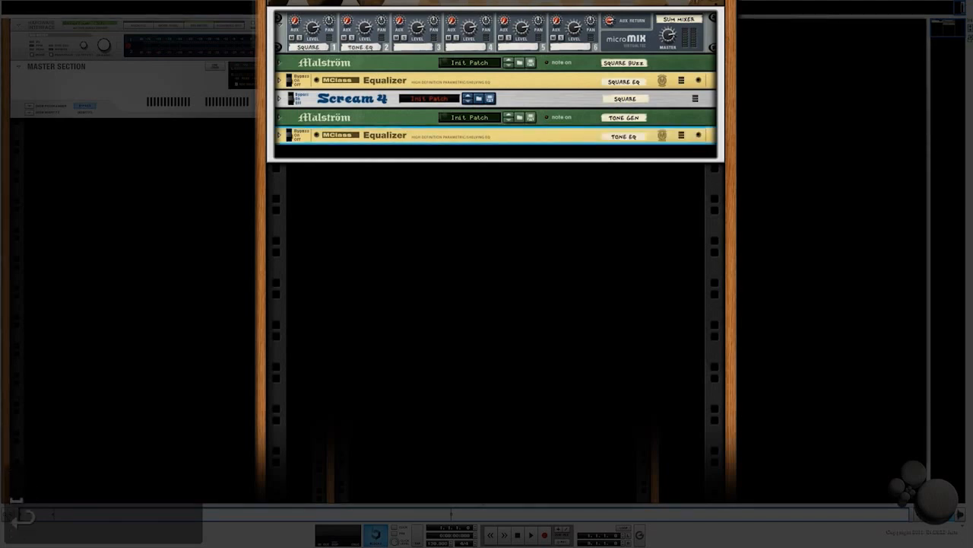
- Add a Scream 4 after the Tone EQ, using the Tube damage type
right_click(580, 138)
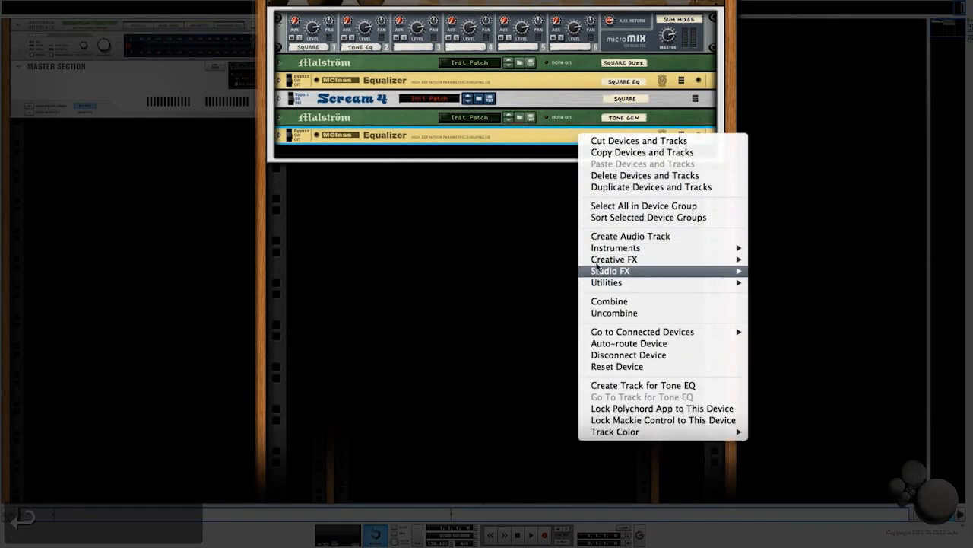
mouse_move(601, 259)
left_click(784, 313)
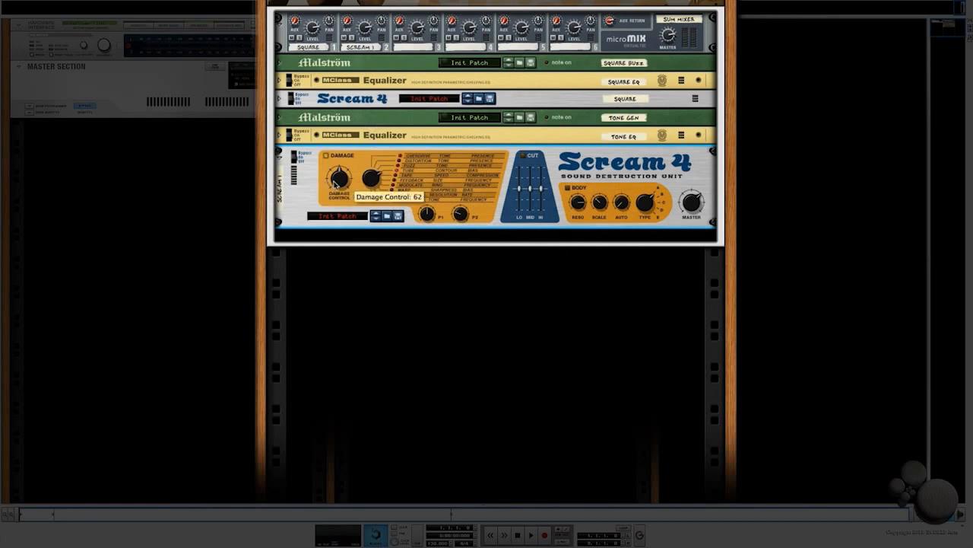
- Raise the new Scream 4's damage control, lower P1 and P2, and reduce the mixer's channel 2 level to about 65
left_click_drag(339, 184, 341, 114)
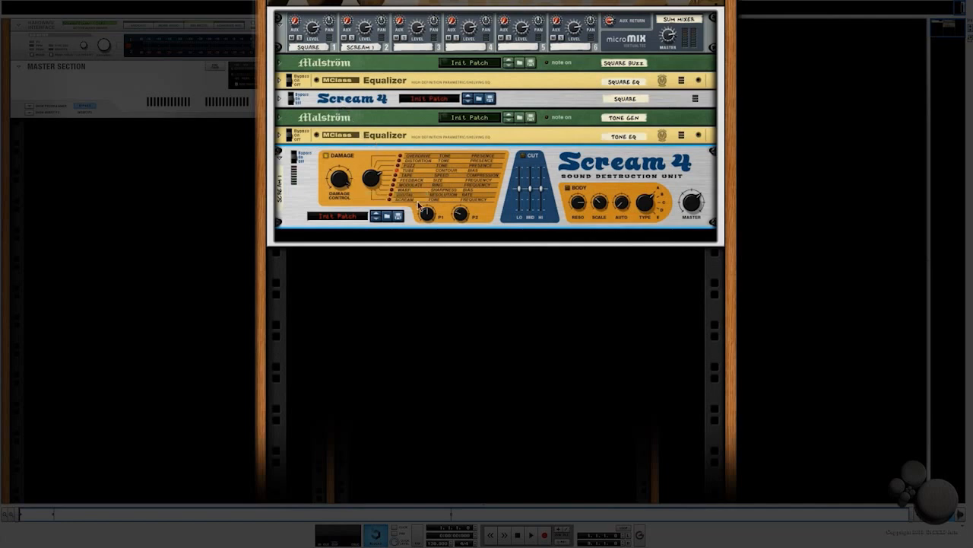
left_click_drag(424, 213, 428, 258)
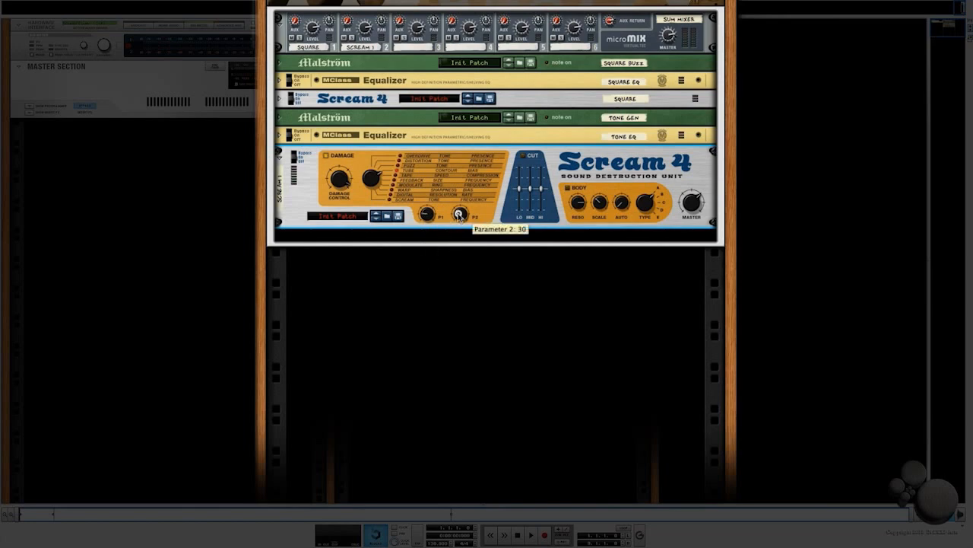
left_click_drag(459, 215, 460, 238)
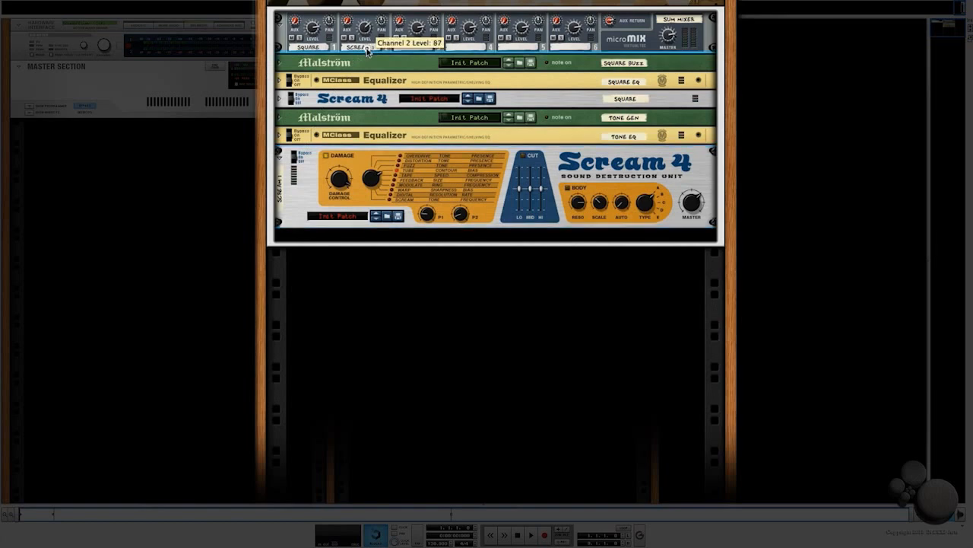
left_click_drag(365, 29, 369, 69)
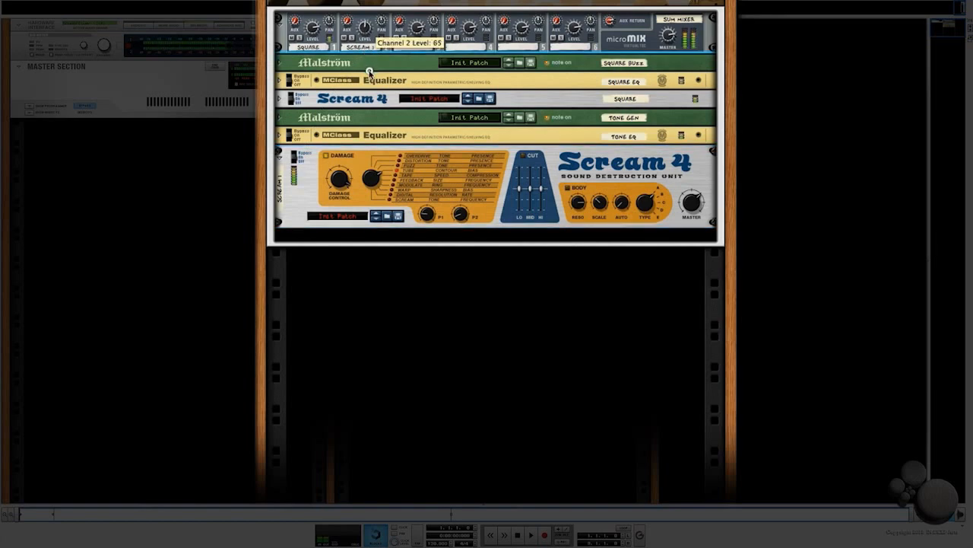
left_click_drag(370, 72, 370, 77)
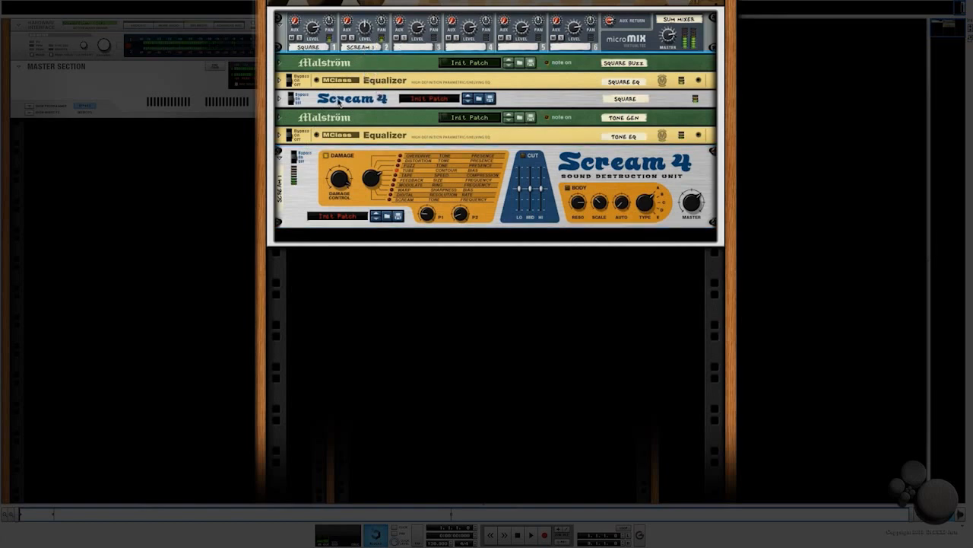
- Add a second Scream 4 after the first, using the Tape damage type with P1 raised
right_click(357, 205)
mouse_move(395, 340)
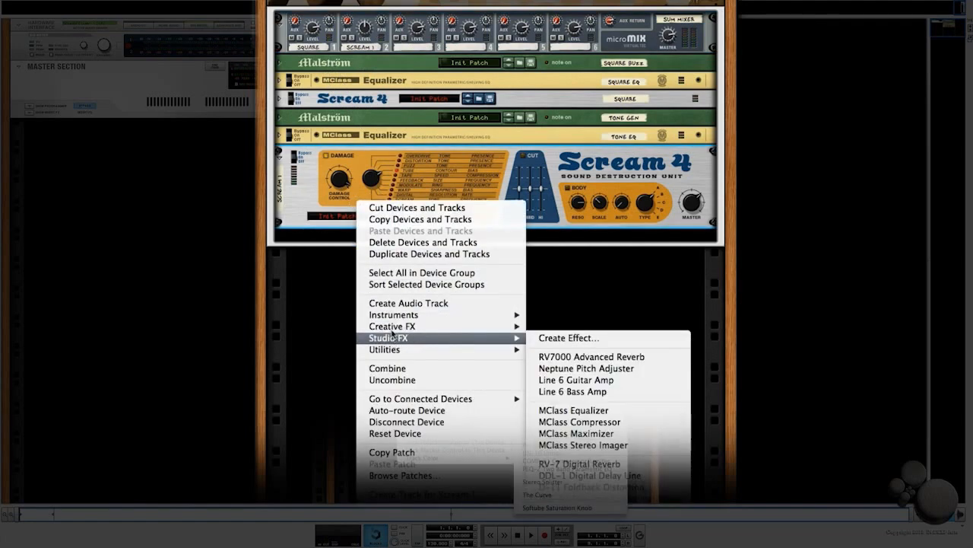
left_click(554, 379)
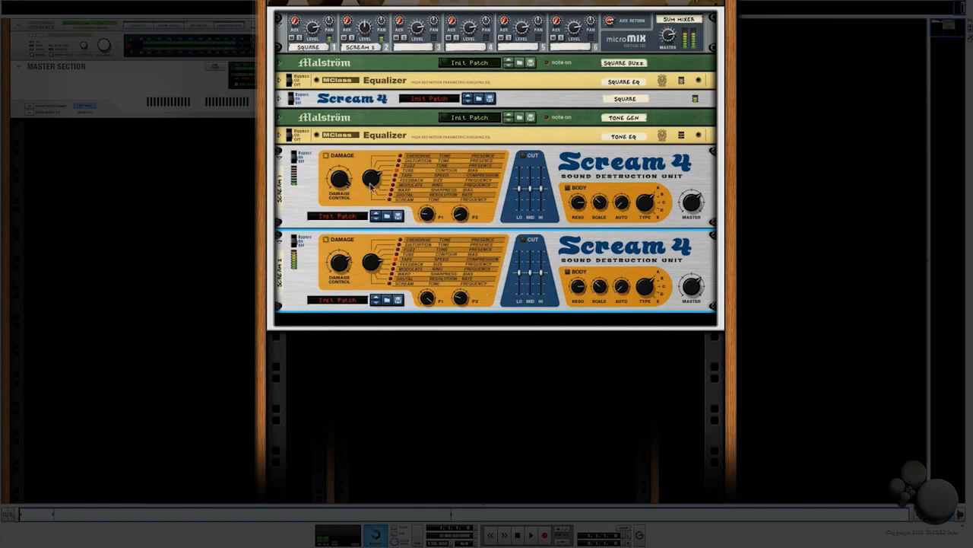
- Compare the tone layer's sound with the Scream 4 units bypassed and switched on
left_click(296, 240)
left_click(296, 157)
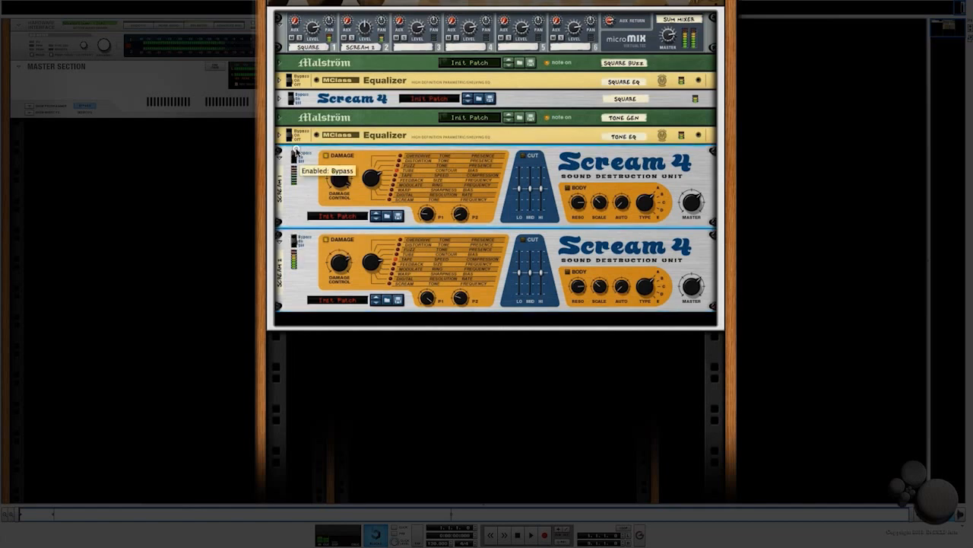
left_click(297, 157)
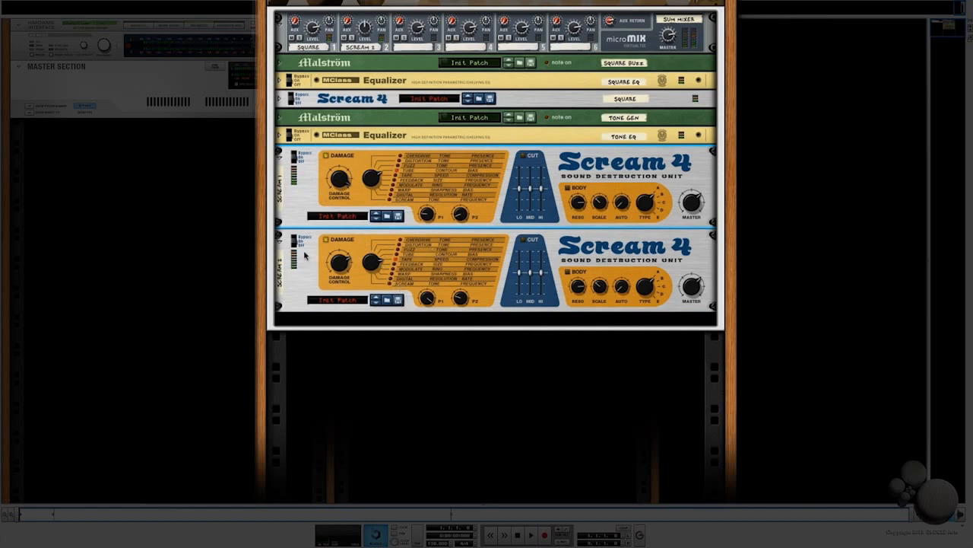
- Fold both new Scream 4 units and rename the first one Tube Dist
left_click(278, 242)
left_click(278, 160)
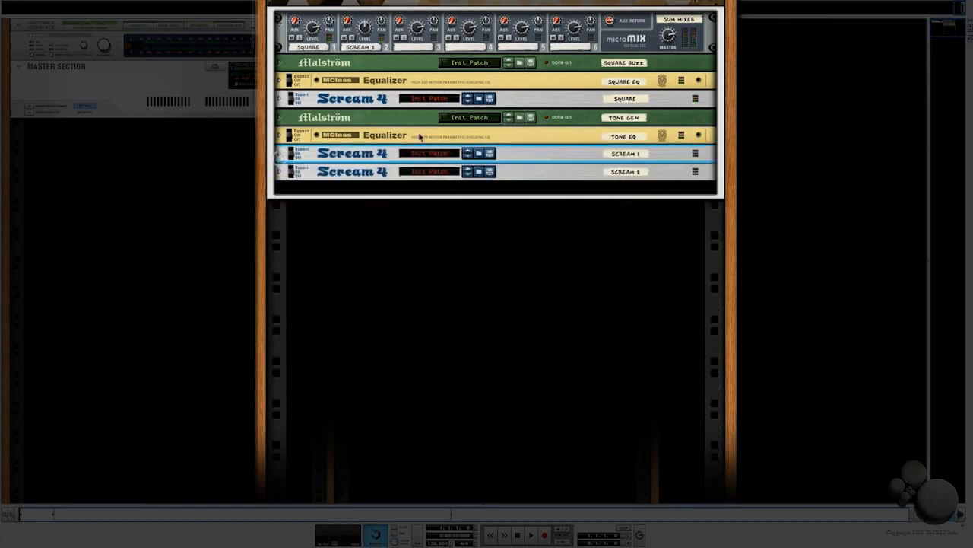
double_click(615, 154)
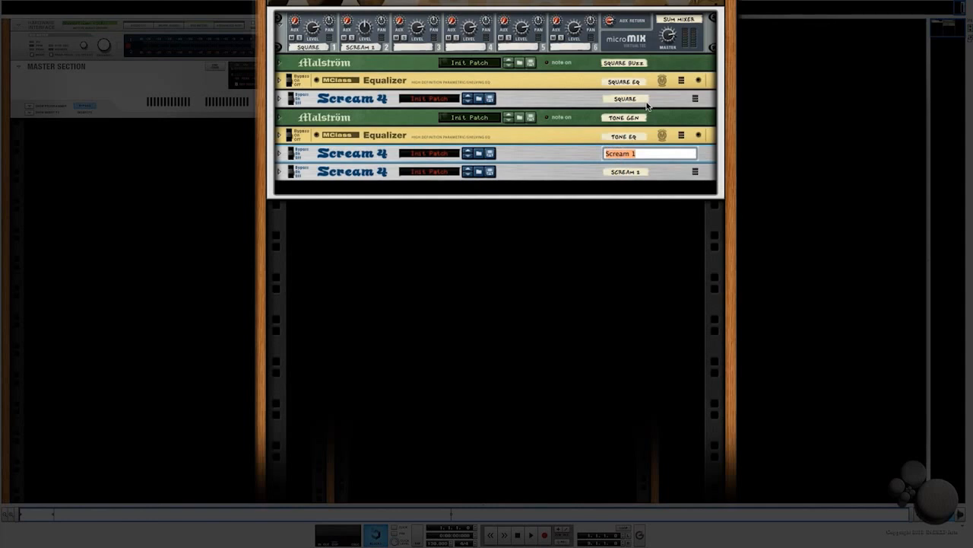
type("Tube Dist")
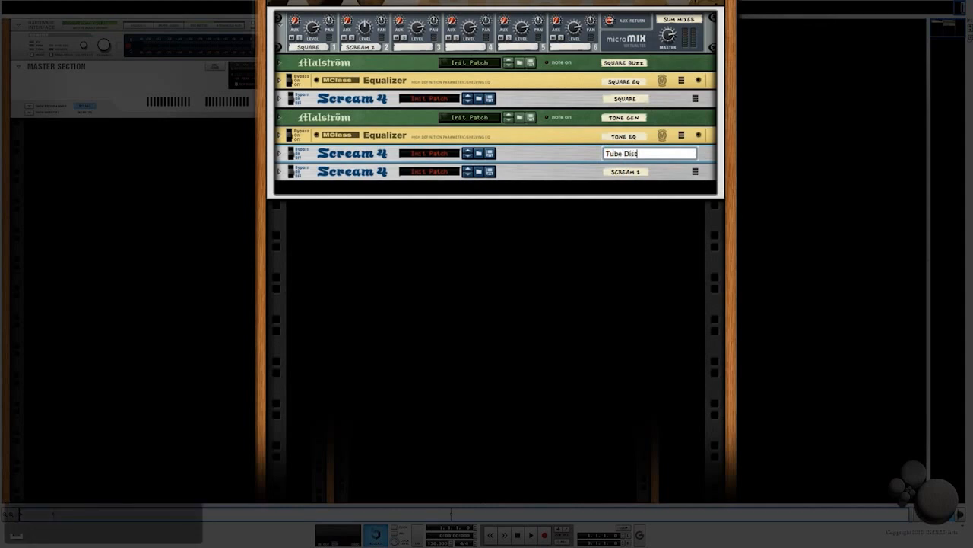
key("Return")
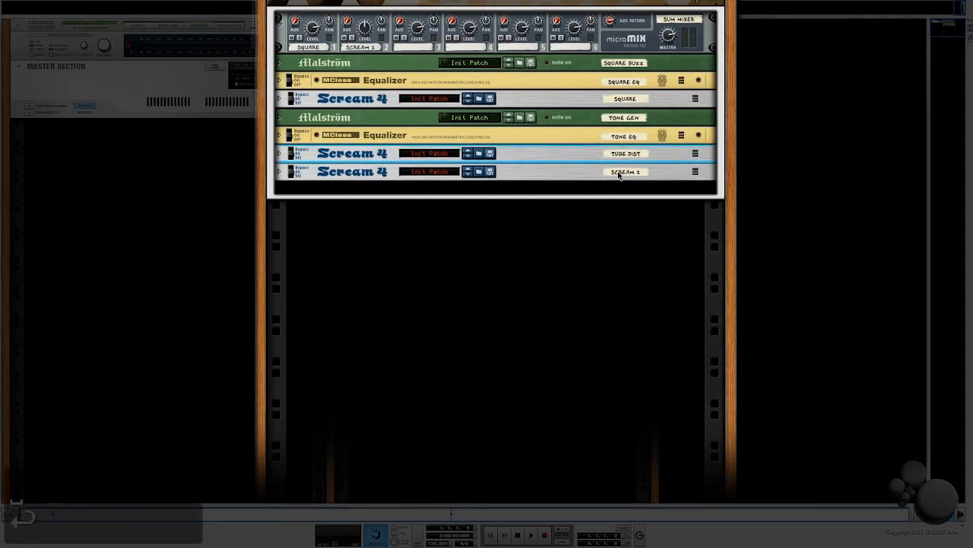
- Rename the second new Scream 4, the last device in the tone layer, as Tone
double_click(623, 171)
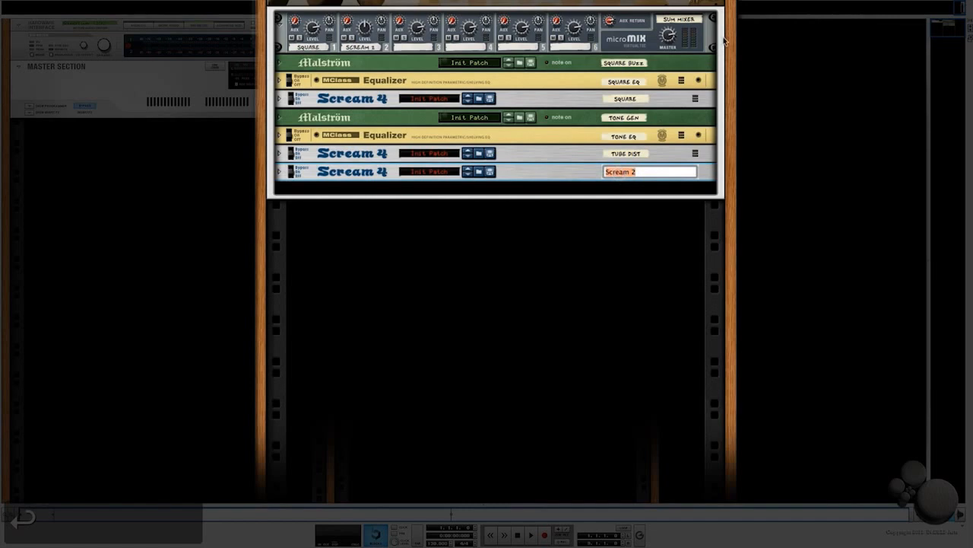
type("Tone")
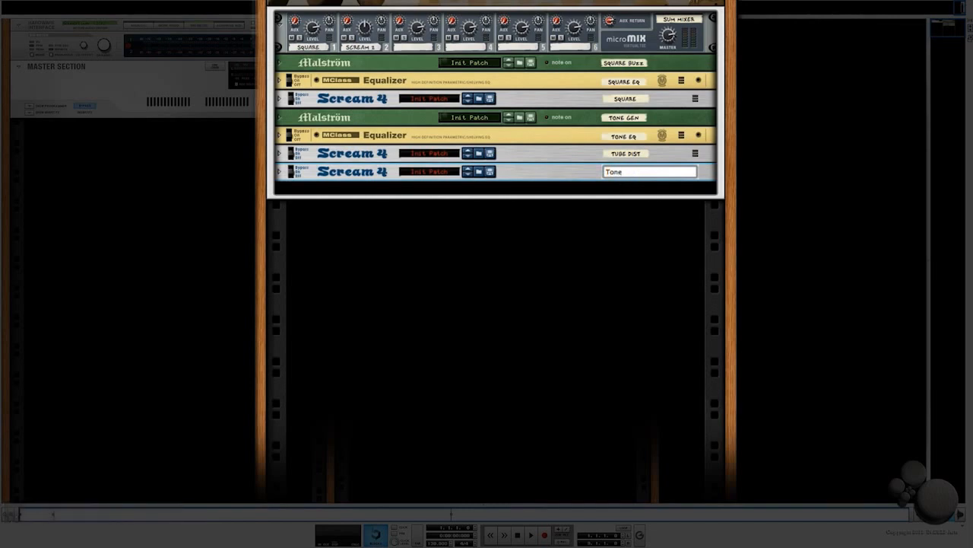
key("Return")
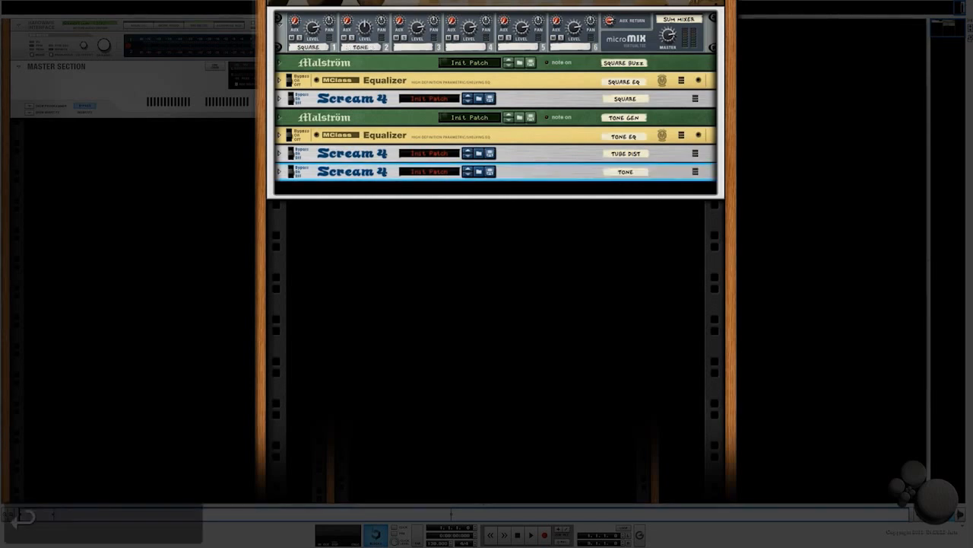
left_click(321, 48)
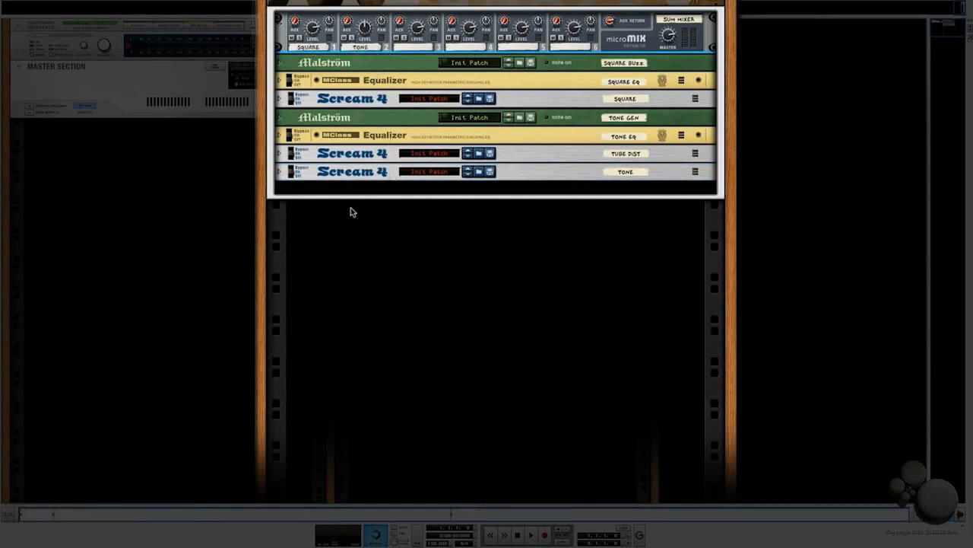
- Add a Thor synthesizer at the end of the Combinator, lower its polyphony to 1, and show its programmer
left_click(371, 184)
right_click(433, 190)
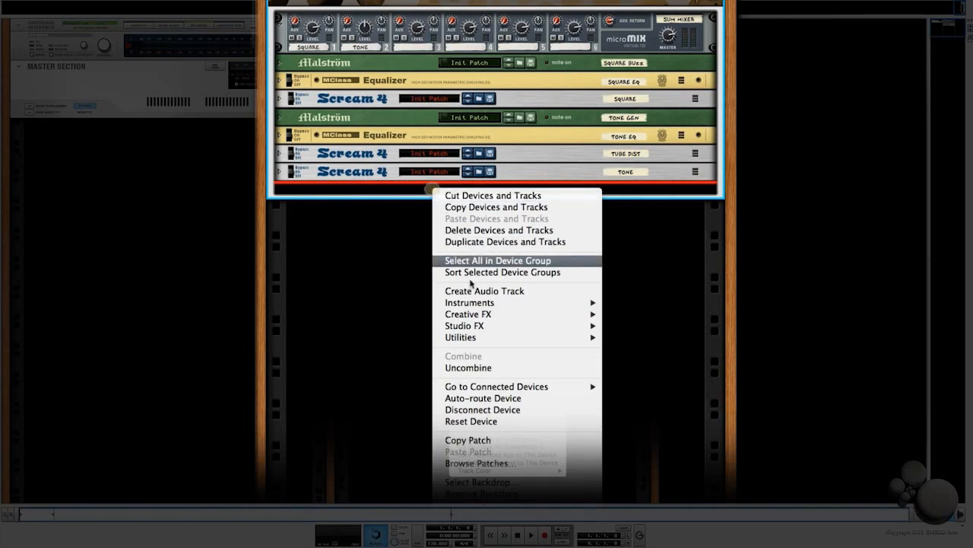
mouse_move(475, 304)
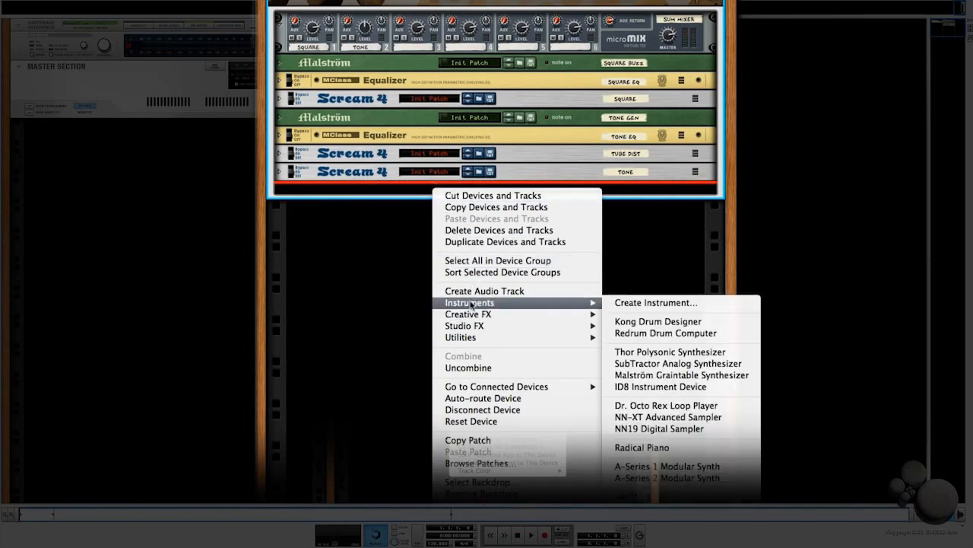
left_click(644, 353)
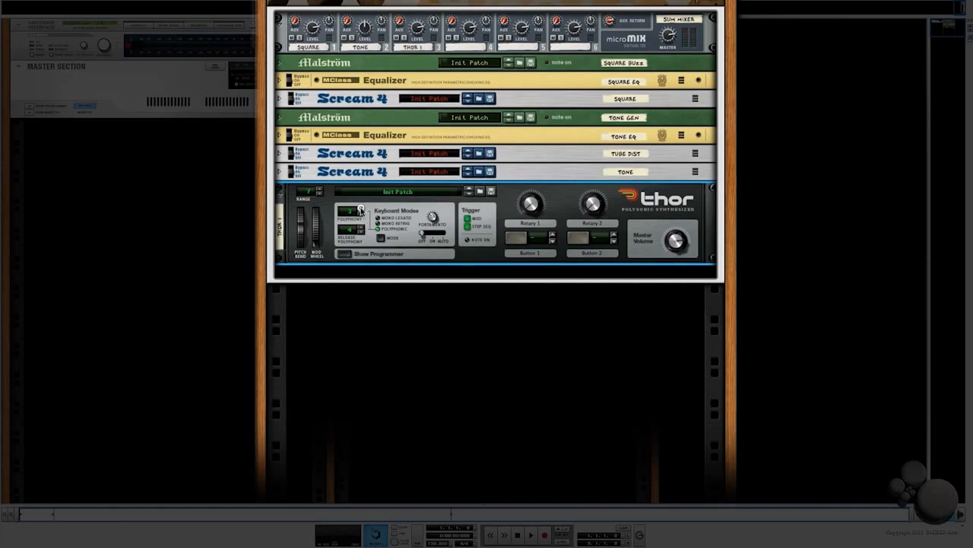
left_click_drag(361, 213, 363, 237)
left_click(344, 254)
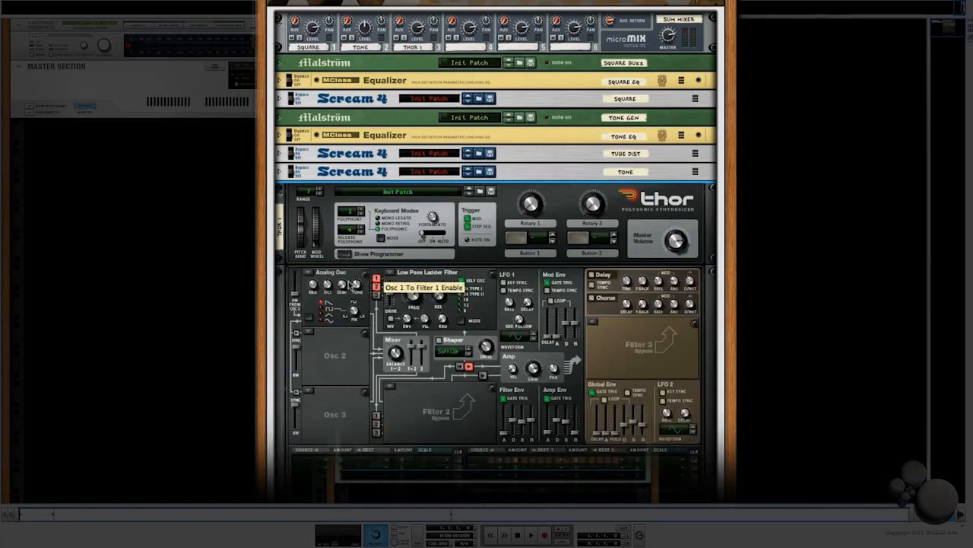
- Add a second analog oscillator in Thor, switch both oscillators to sine waves, set oscillator 1's octave to 3, and lower oscillator 2's octave
left_click(309, 331)
left_click(327, 265)
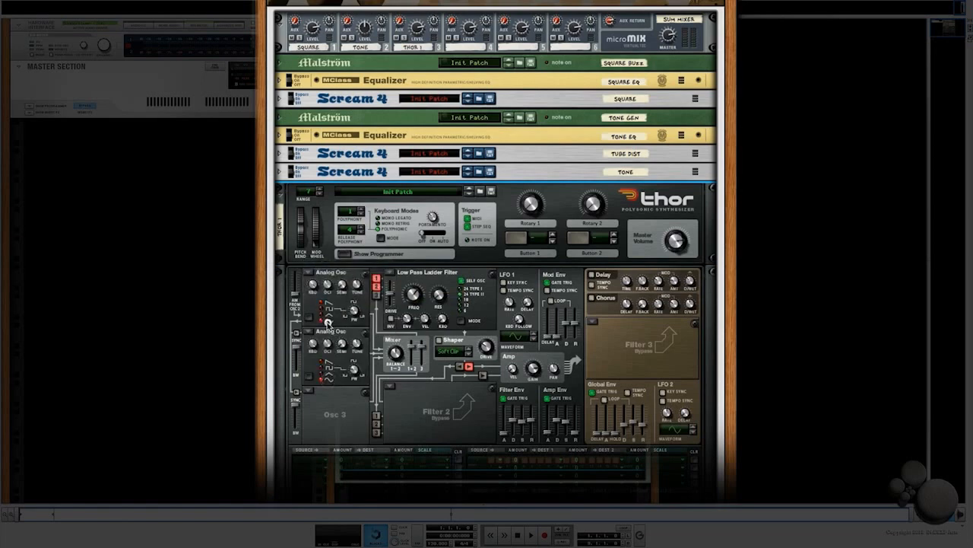
left_click_drag(328, 285, 331, 303)
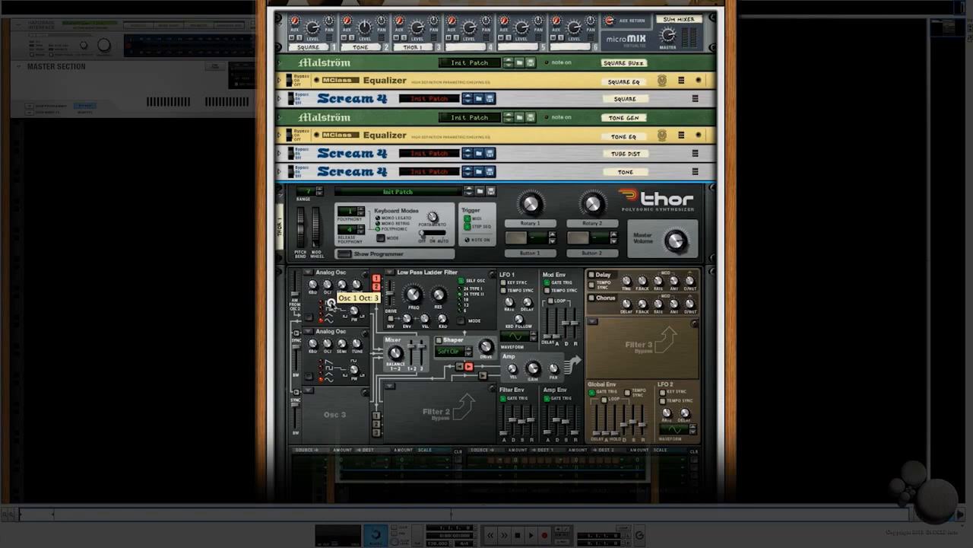
left_click_drag(327, 346, 330, 373)
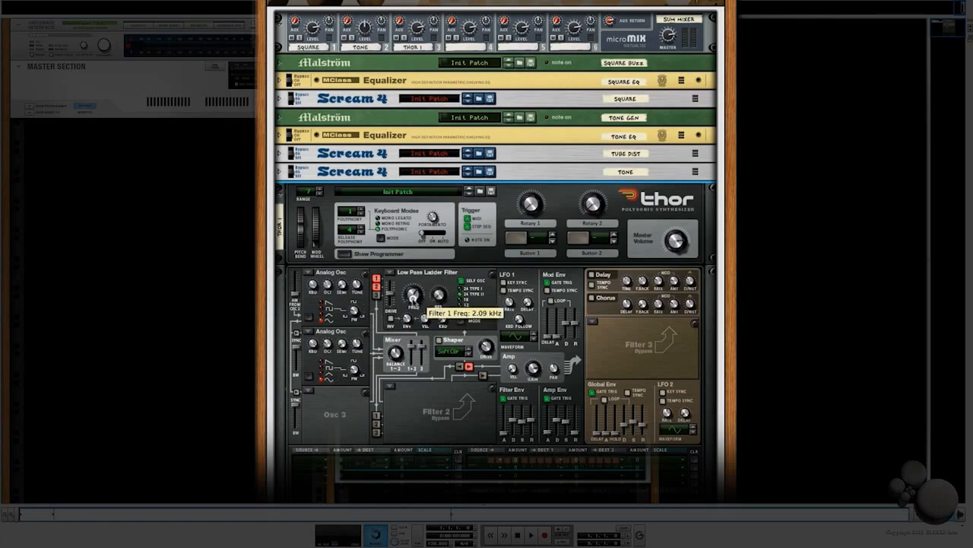
- Adjust Thor's filter 1 frequency and set the filter envelope's decay to about 3.82 s and sustain to about -33.6 dB
left_click_drag(412, 296, 418, 354)
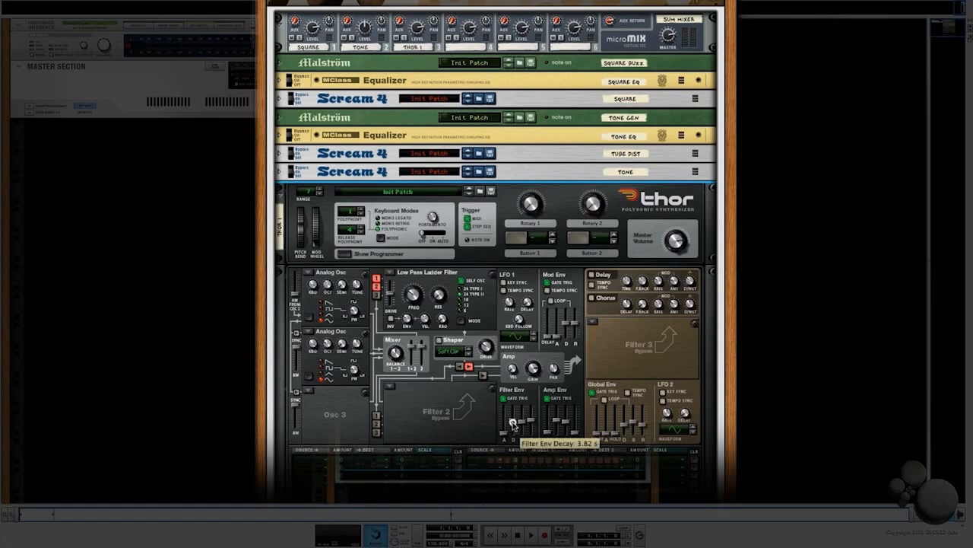
left_click_drag(513, 422, 511, 421)
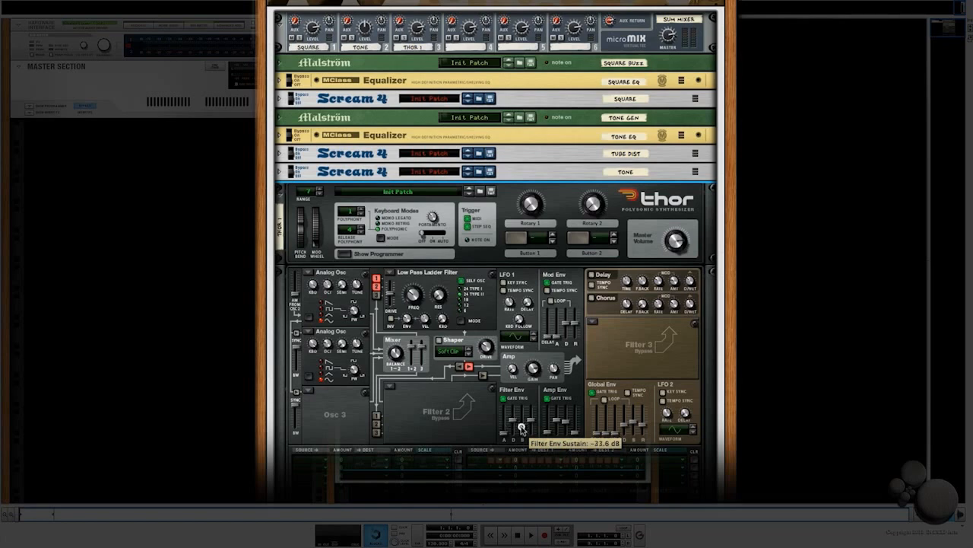
left_click_drag(522, 428, 519, 429)
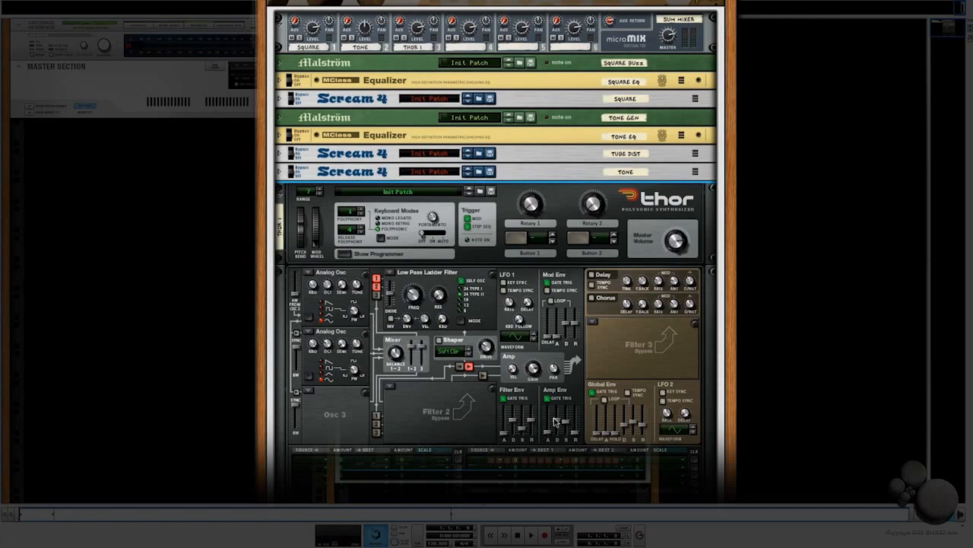
- Shape Thor's amp envelope with a slightly raised attack, shorter decay, lower sustain, and a short release under about 90 ms
left_click_drag(549, 422, 545, 432)
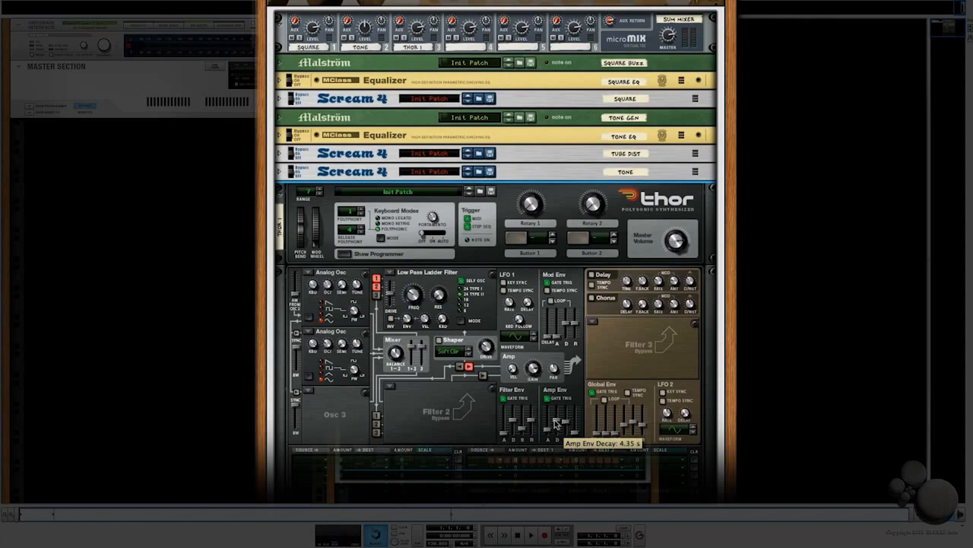
left_click_drag(557, 423, 555, 428)
mouse_move(565, 424)
left_mouse_down()
mouse_move(565, 433)
mouse_move(577, 432)
left_mouse_up()
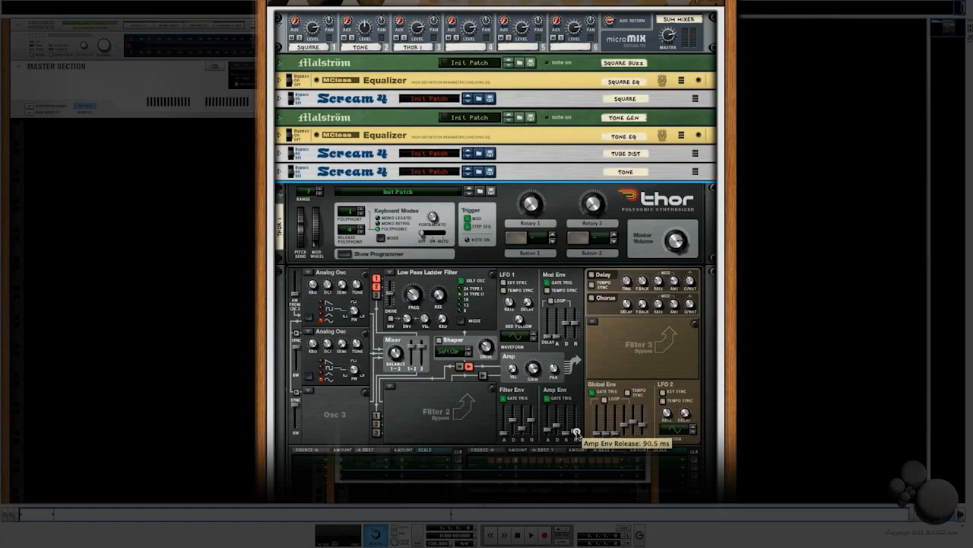
left_click_drag(577, 430, 578, 437)
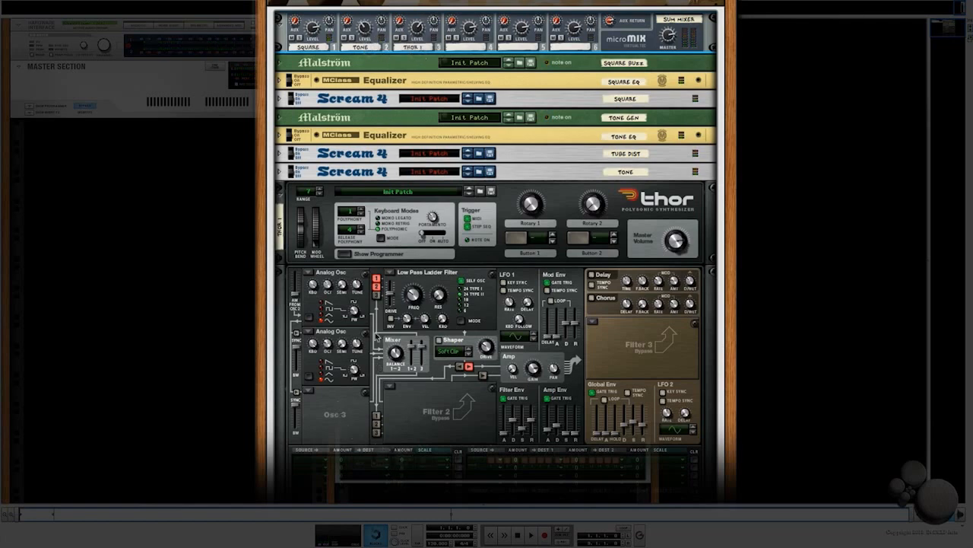
- Rename the Thor synthesizer as Sub Gen and fold it
left_click(286, 232)
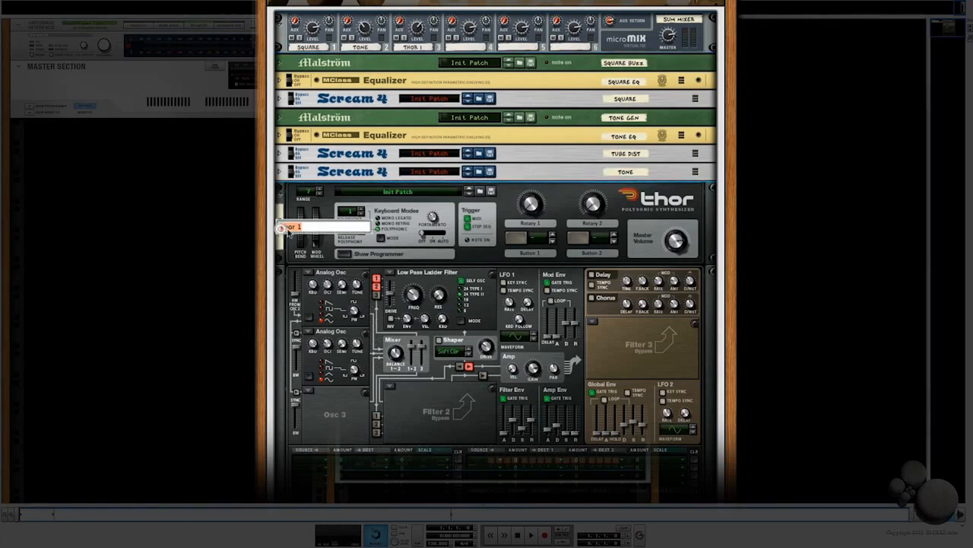
type("Sub Gen")
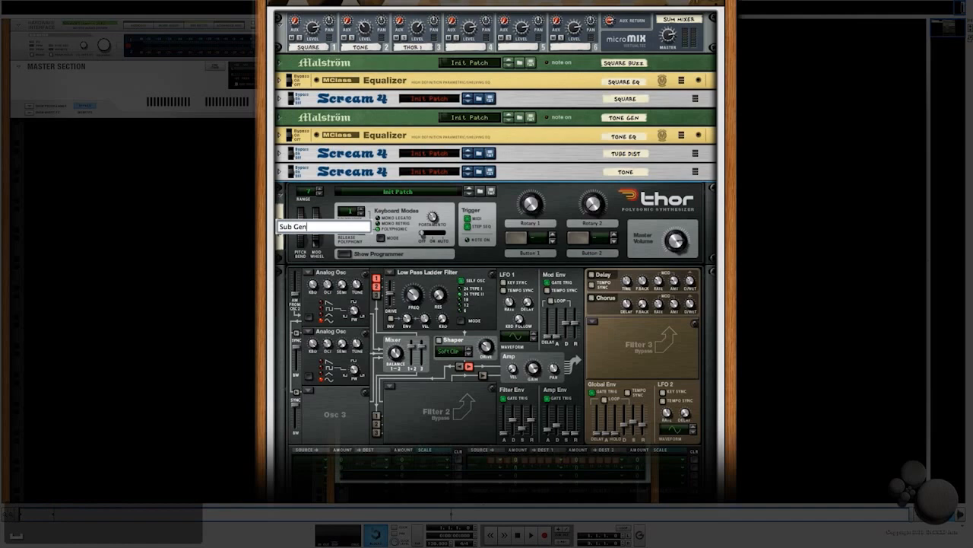
key("Return")
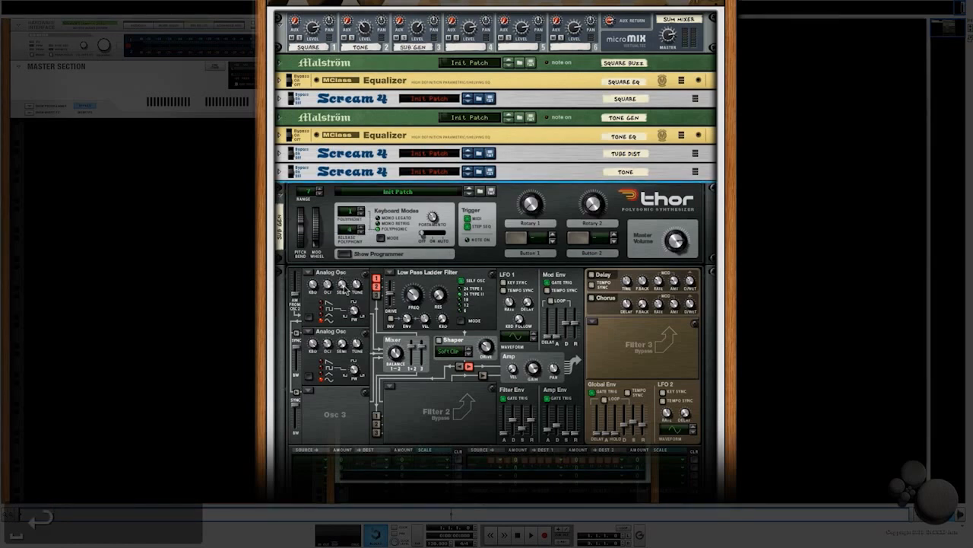
left_click(279, 195)
- Add an MClass Compressor after the Sub Gen Thor, raise its threshold slightly, and lower its ratio below 4:1
right_click(622, 189)
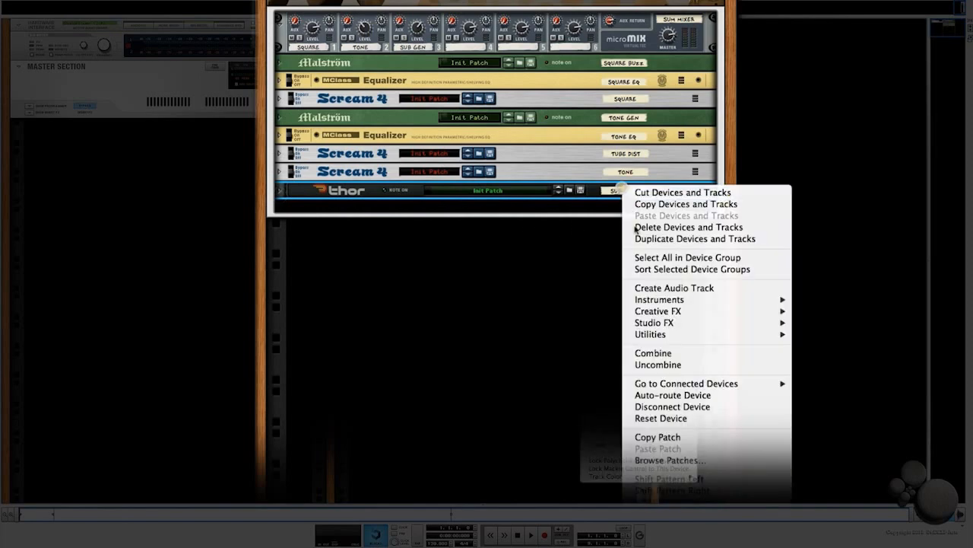
mouse_move(719, 323)
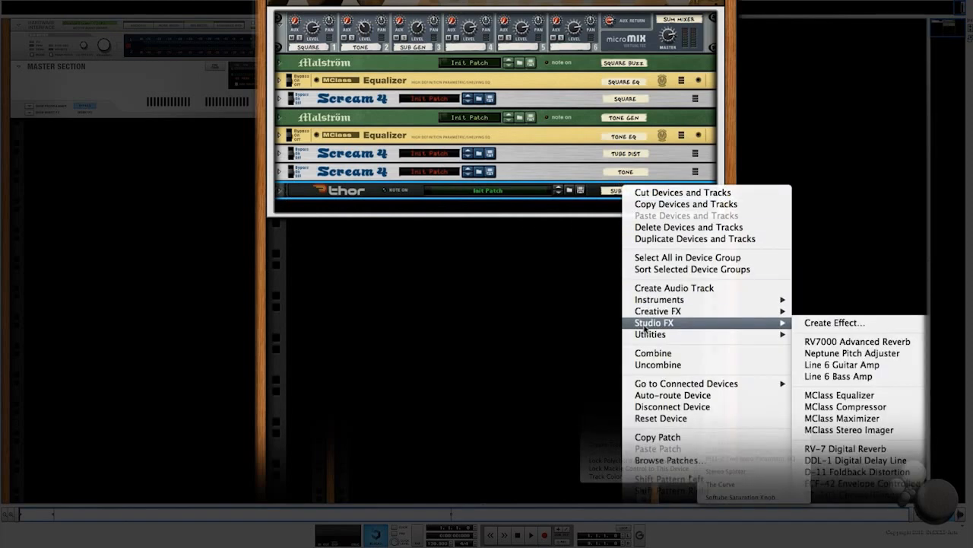
left_click(843, 409)
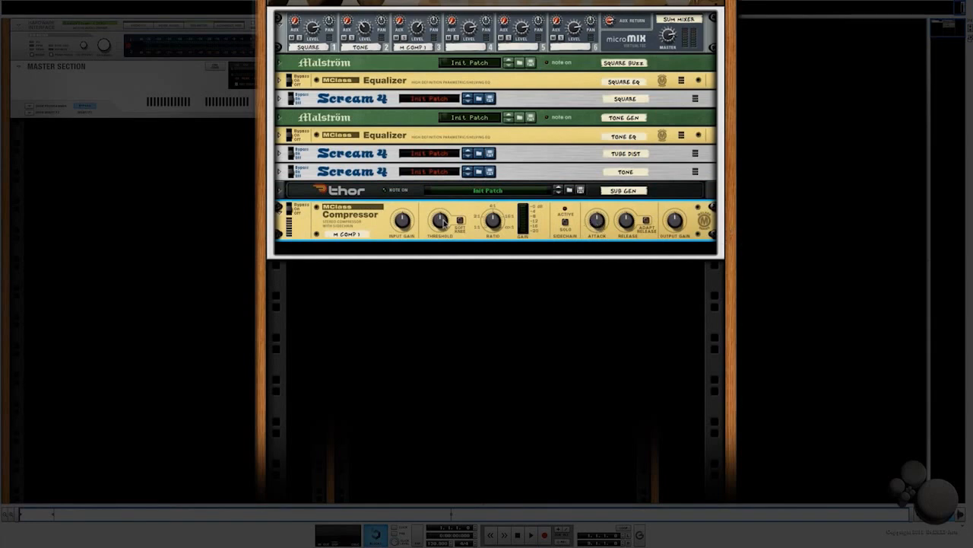
left_click_drag(439, 221, 437, 211)
mouse_move(494, 237)
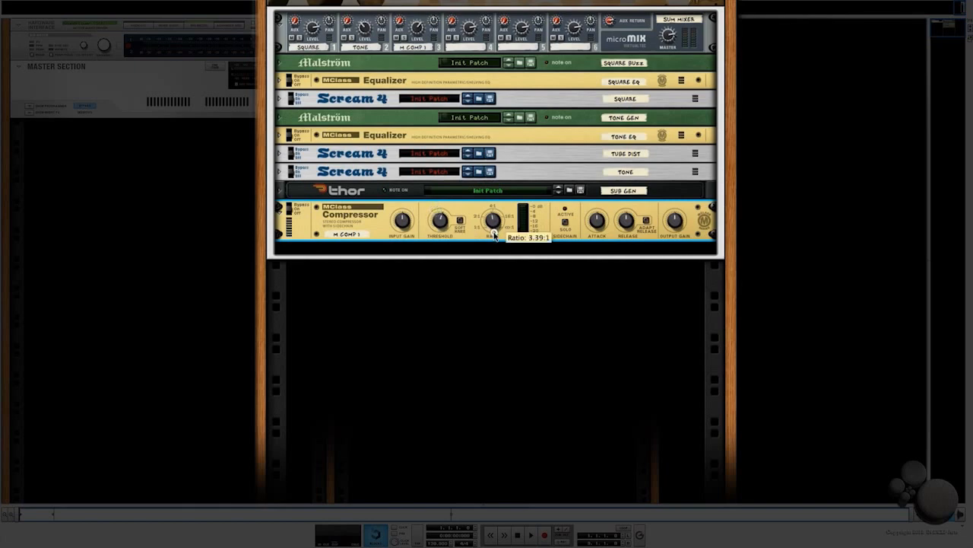
left_click_drag(495, 240, 495, 242)
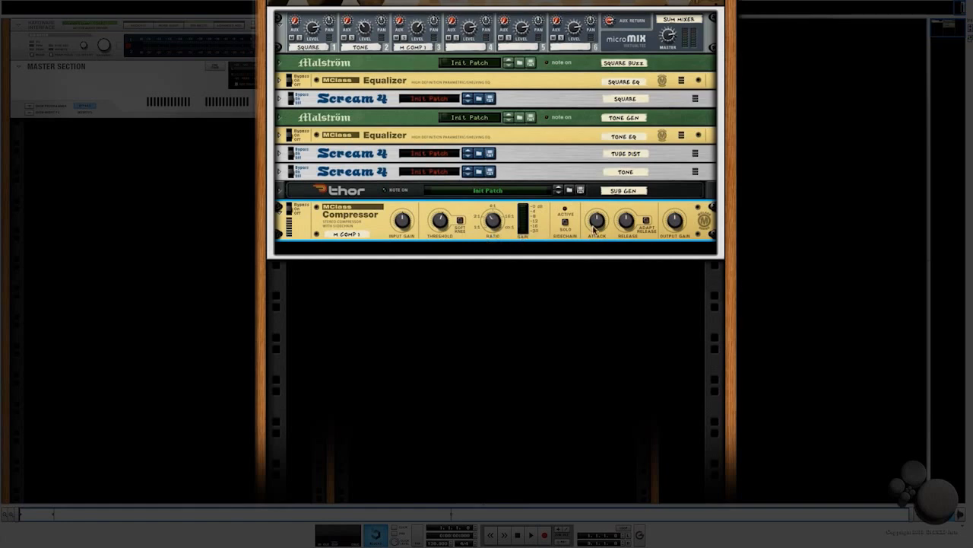
- Shorten the compressor's attack, raise its release slightly, set output gain to about 1.7 dB, and compare the sound with it bypassed
left_click_drag(597, 221, 596, 258)
mouse_move(627, 223)
mouse_move(673, 226)
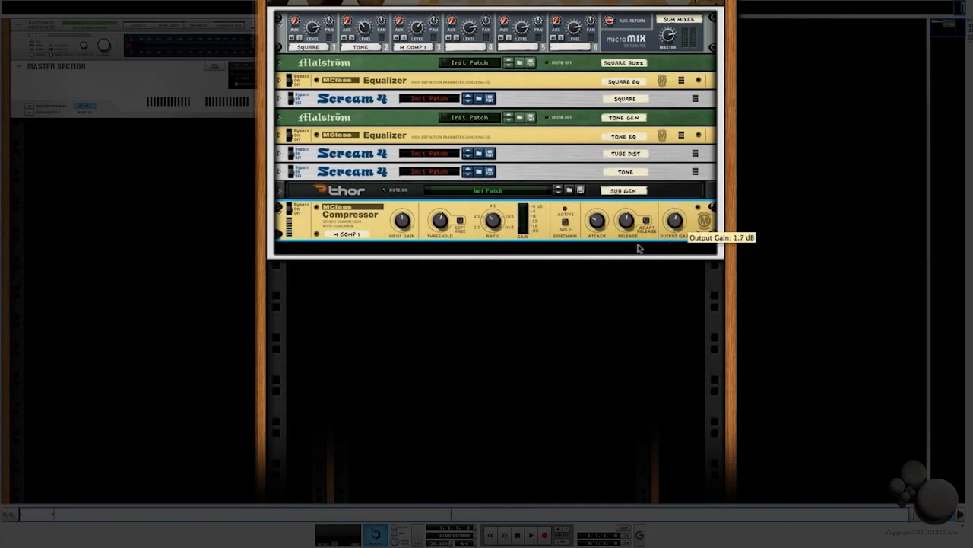
left_click(290, 212)
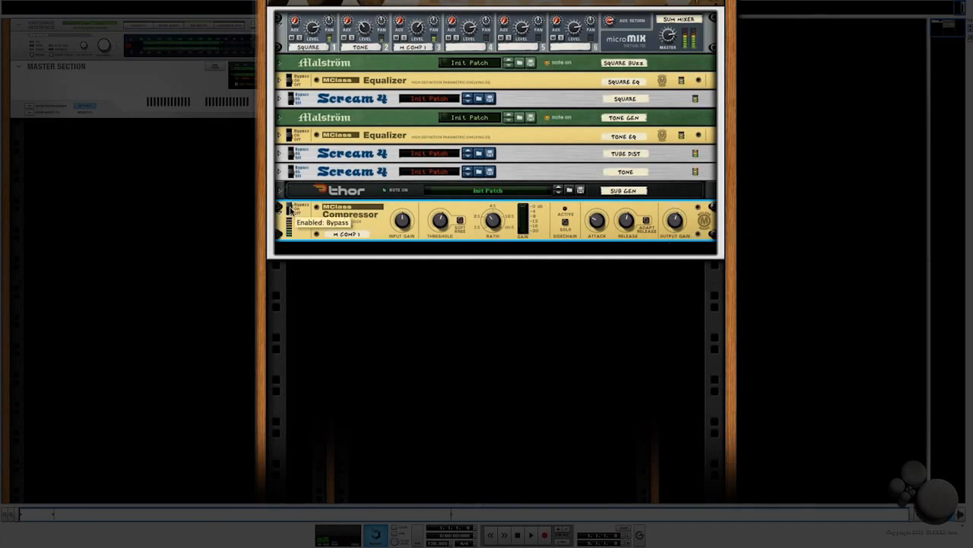
left_click(290, 211)
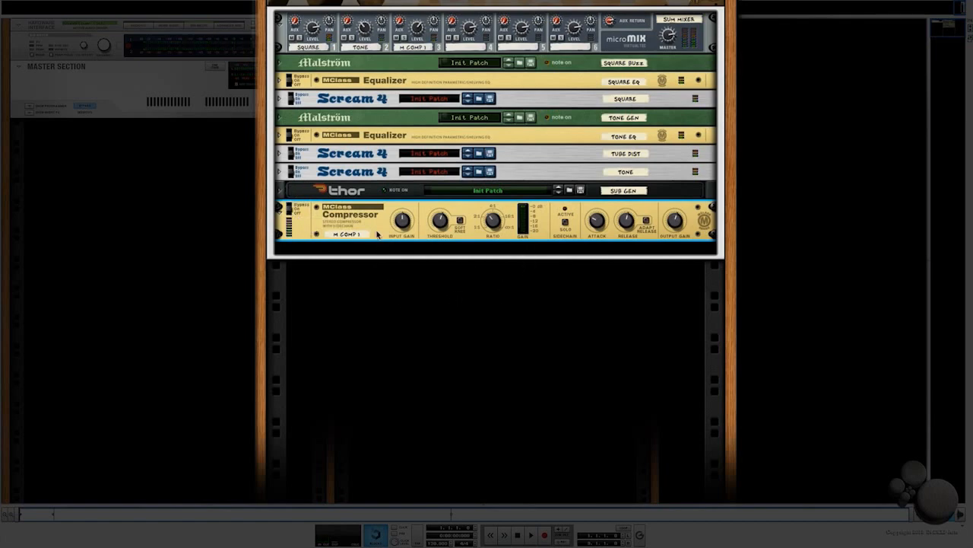
- Rename the compressor as Sub Comp and fold it
double_click(352, 234)
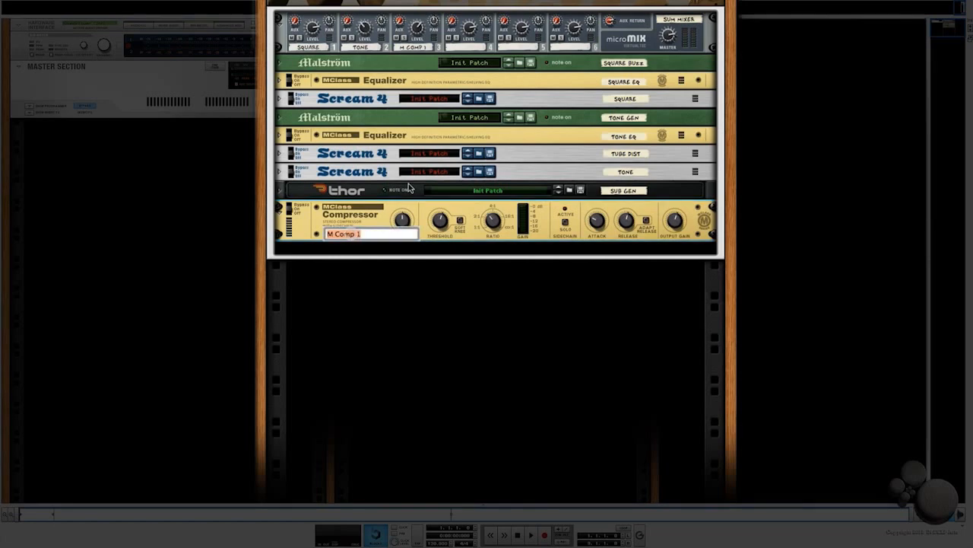
type("Sub")
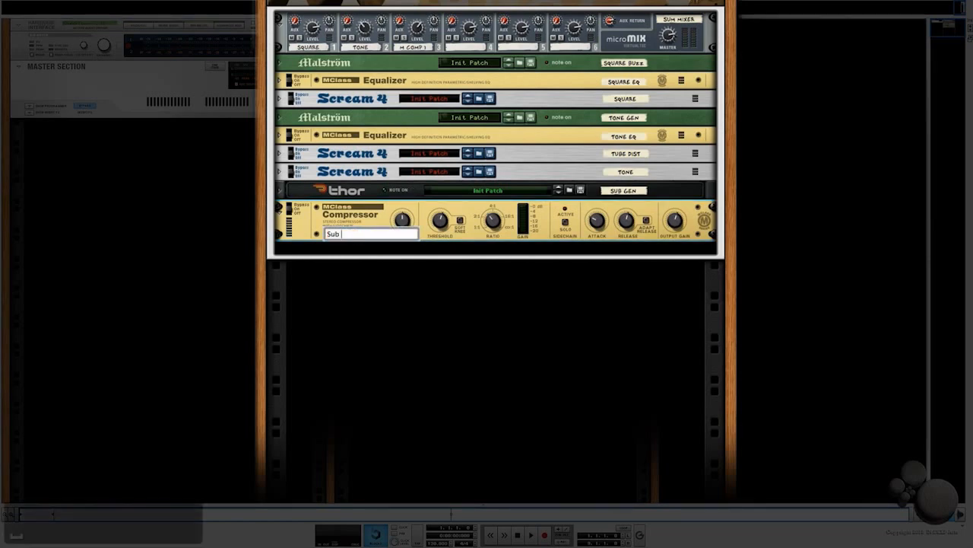
key("Return")
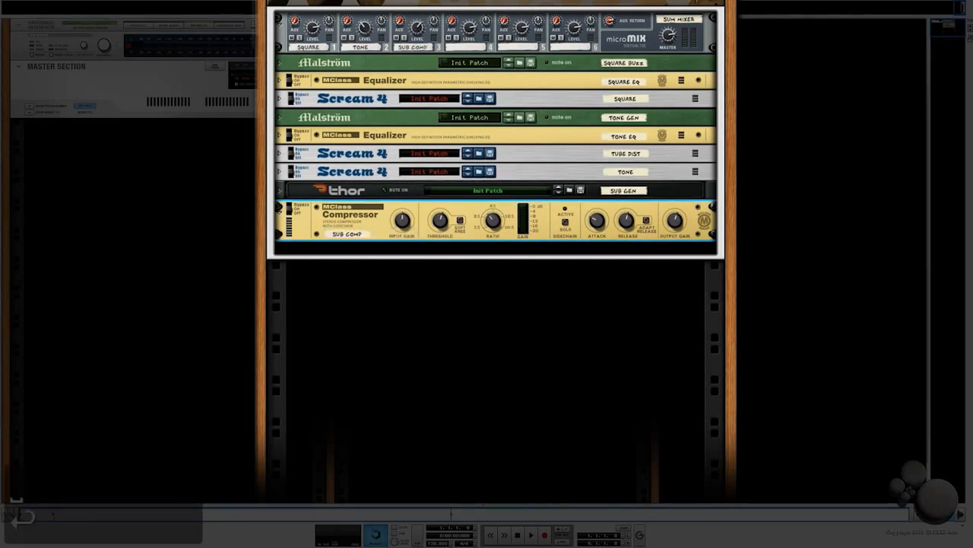
left_click(279, 210)
- Add an MClass Maximizer after Sub Comp with the limiter off, Mid attack, soft clip on, and the soft clip amount raised
right_click(383, 216)
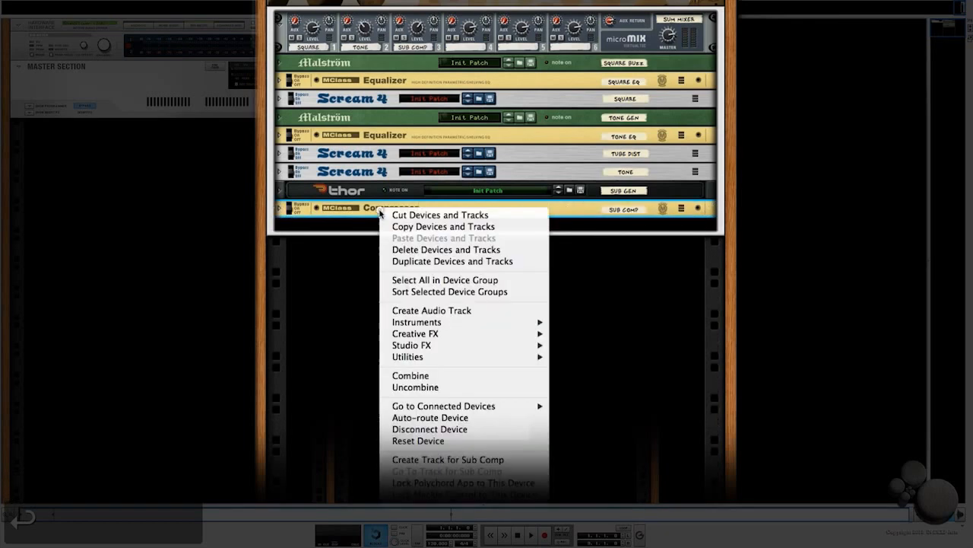
mouse_move(415, 336)
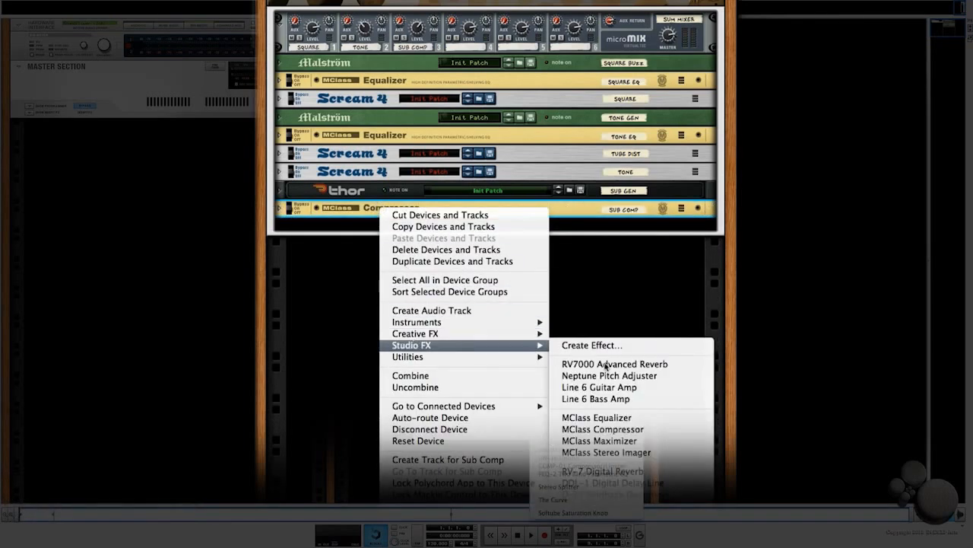
left_click(612, 441)
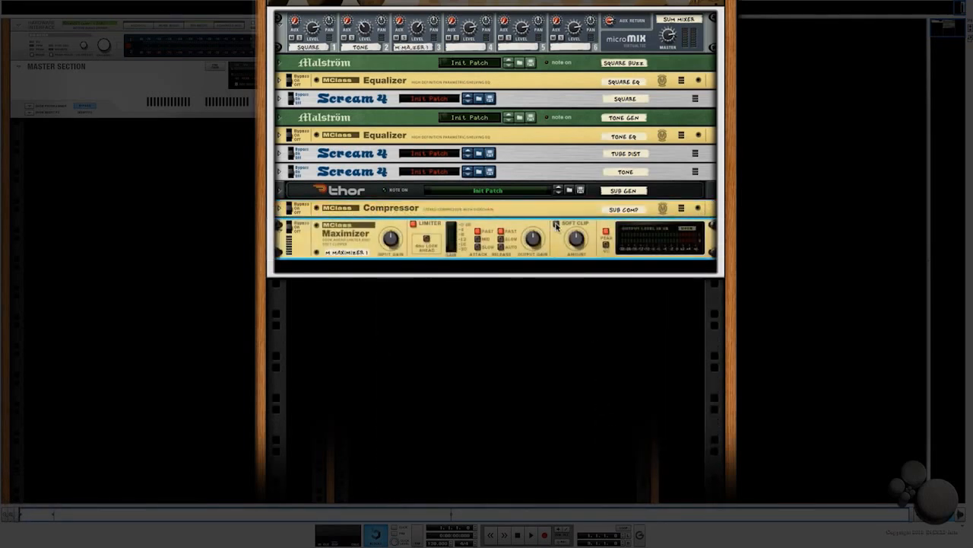
left_click(477, 239)
left_click(414, 225)
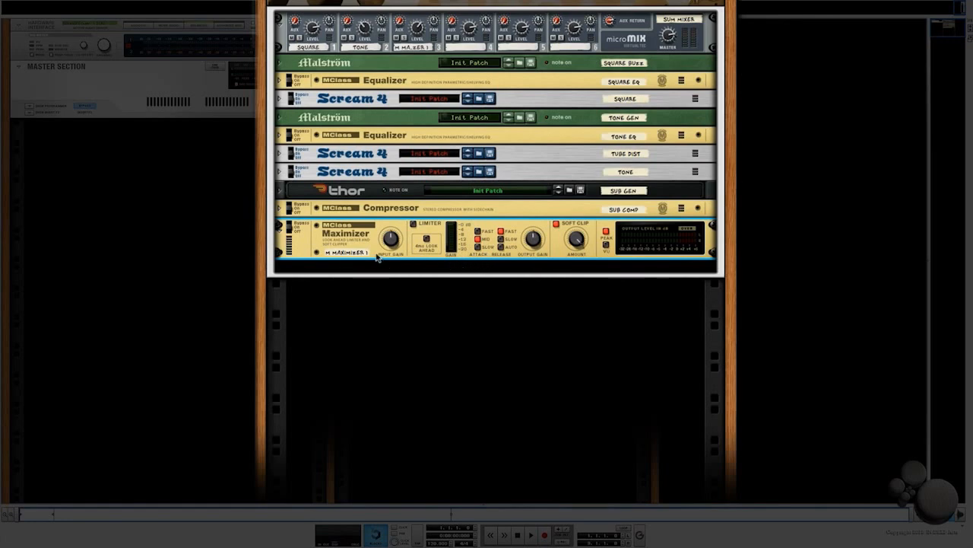
- Raise the input gain of the Maximizer after Sub Comp, compare the sound with it bypassed, and fold it
left_click_drag(389, 238, 395, 210)
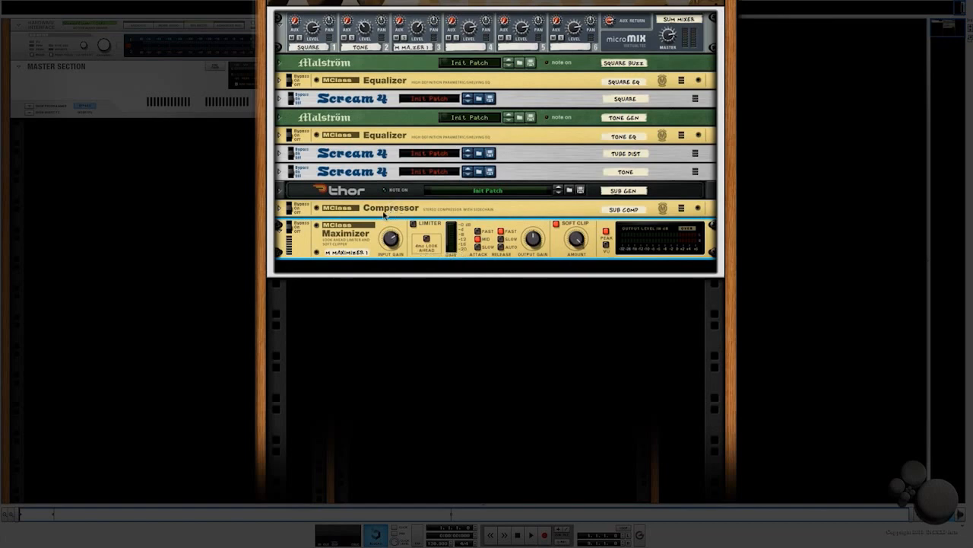
left_click(291, 226)
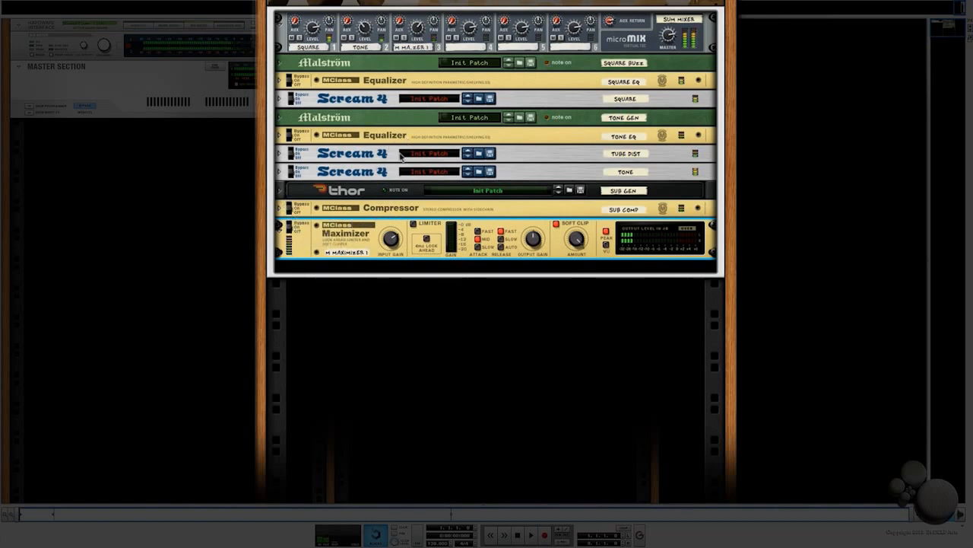
left_click(280, 228)
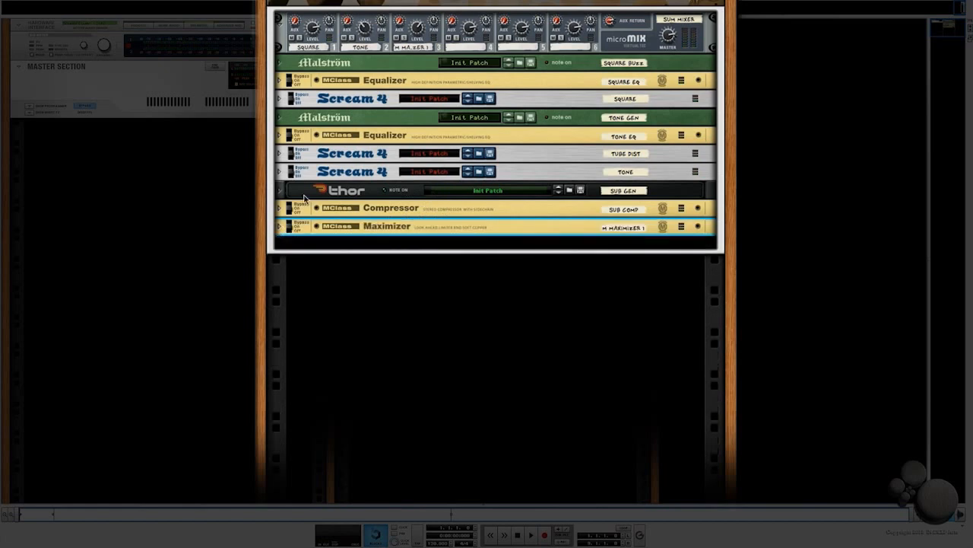
- Rename the Maximizer after Sub Comp as Sub
double_click(619, 231)
type("S")
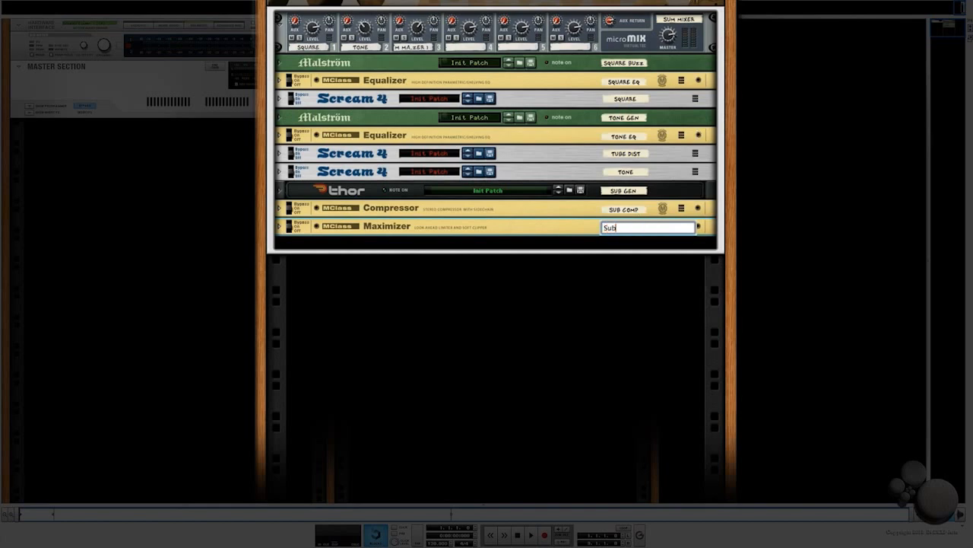
type("ub")
key("Return")
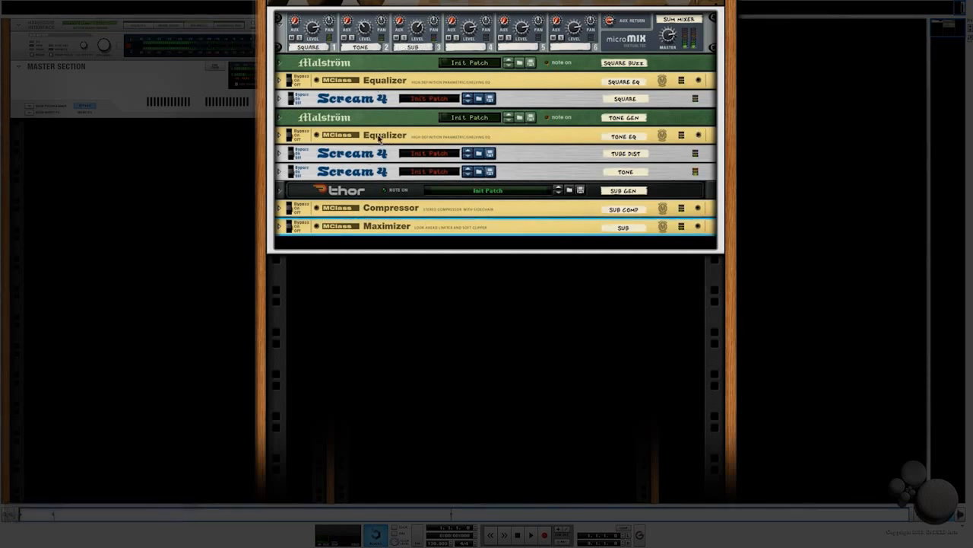
- Fine-tune the Square and Tone channel levels on the Sum Mixer and lower the Sub channel's level
left_click(314, 29)
left_click_drag(312, 29, 312, 38)
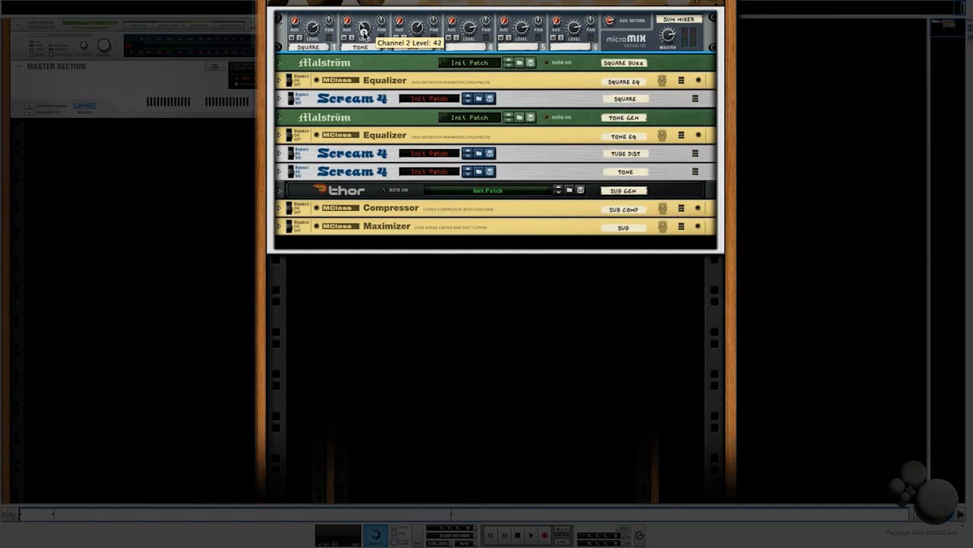
left_click_drag(363, 32, 363, 33)
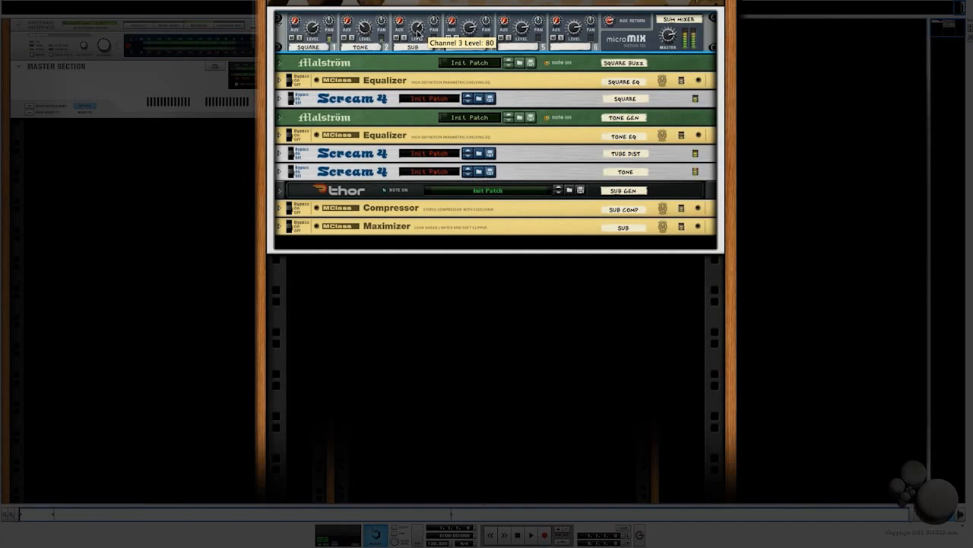
left_click_drag(414, 29, 414, 42)
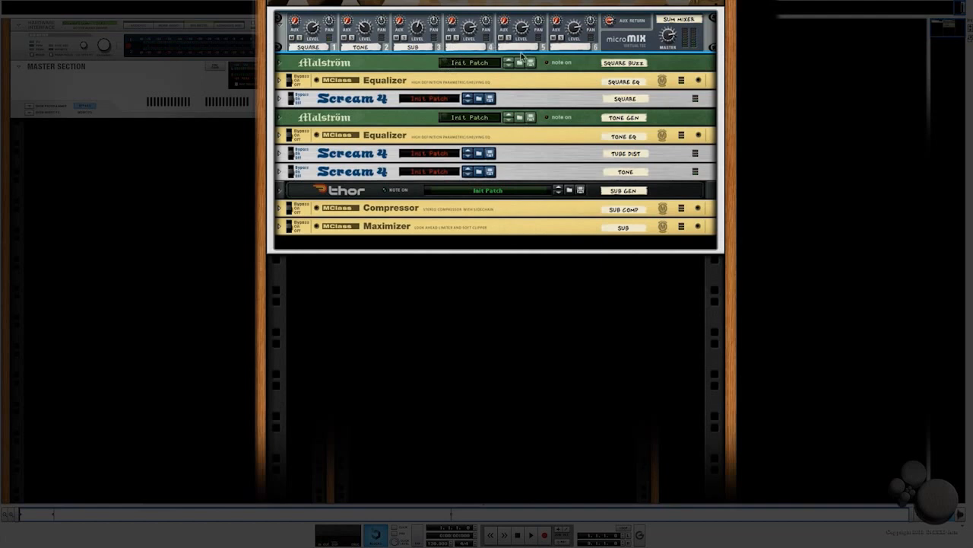
- Add an RV7000 Advanced Reverb to the Sum Mixer as its send effect
right_click(622, 39)
mouse_move(654, 176)
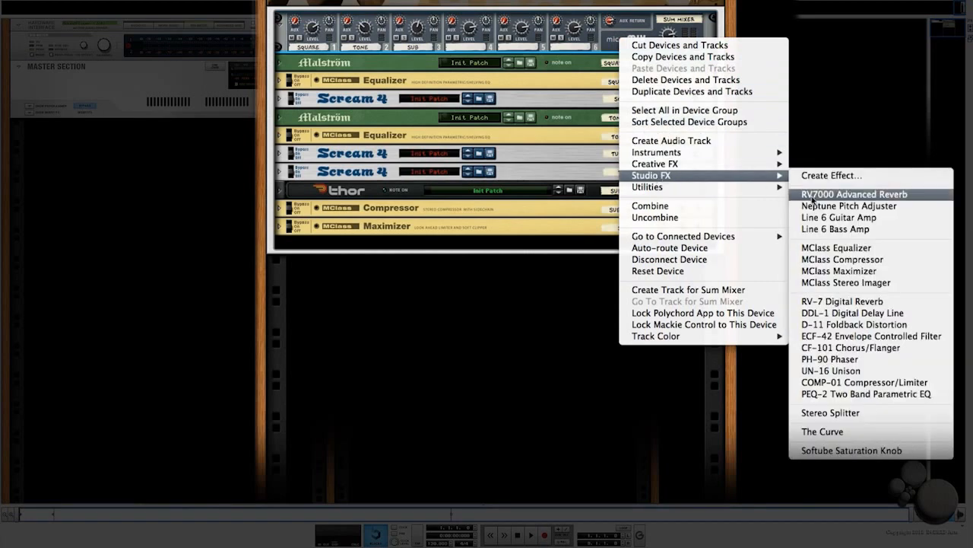
left_click(810, 196)
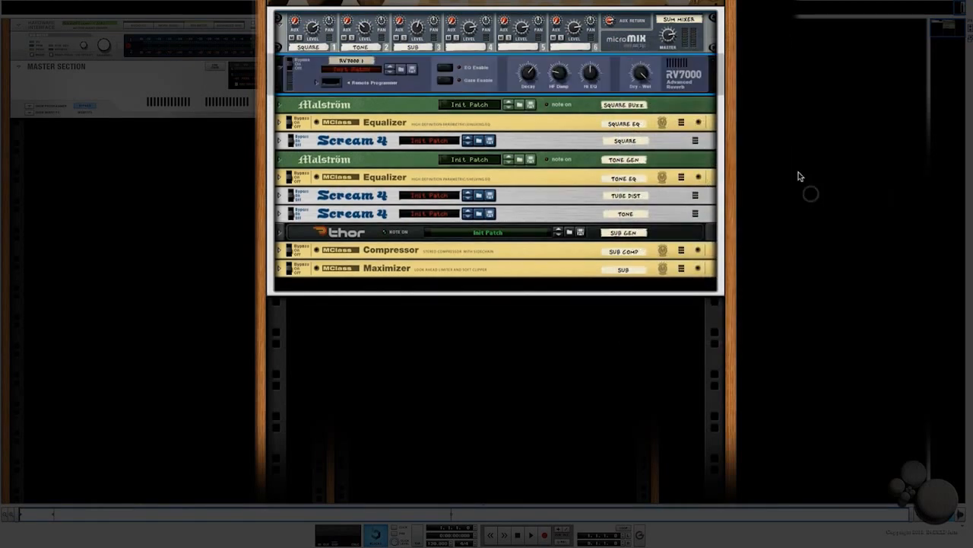
- Load the ALL 1st Room patch in the RV7000, shorten its decay, and lower its Hi EQ
left_click(349, 73)
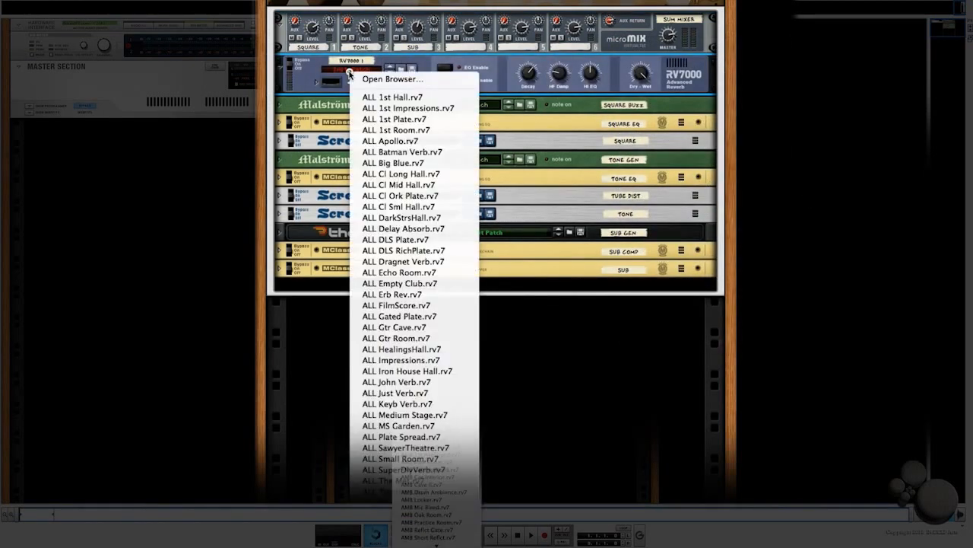
left_click(385, 131)
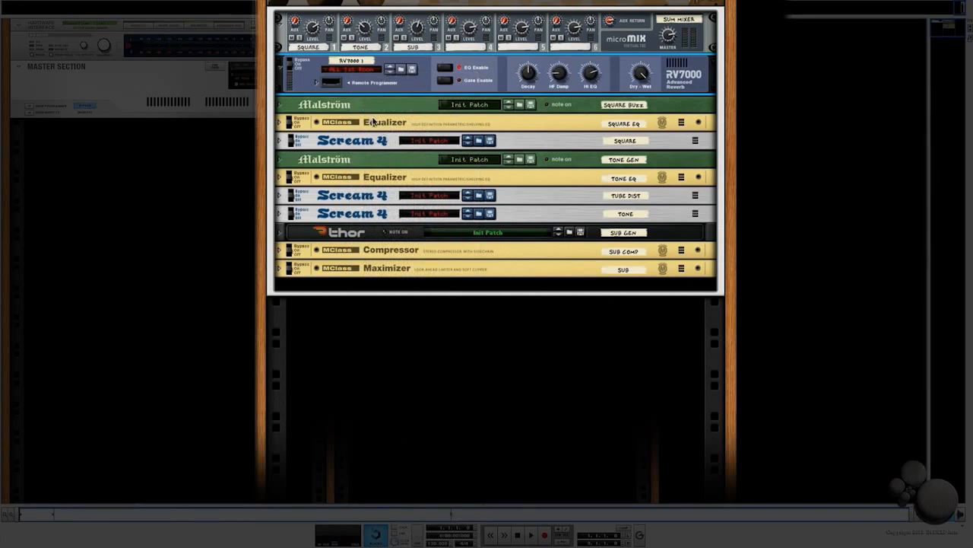
left_click_drag(530, 75, 534, 111)
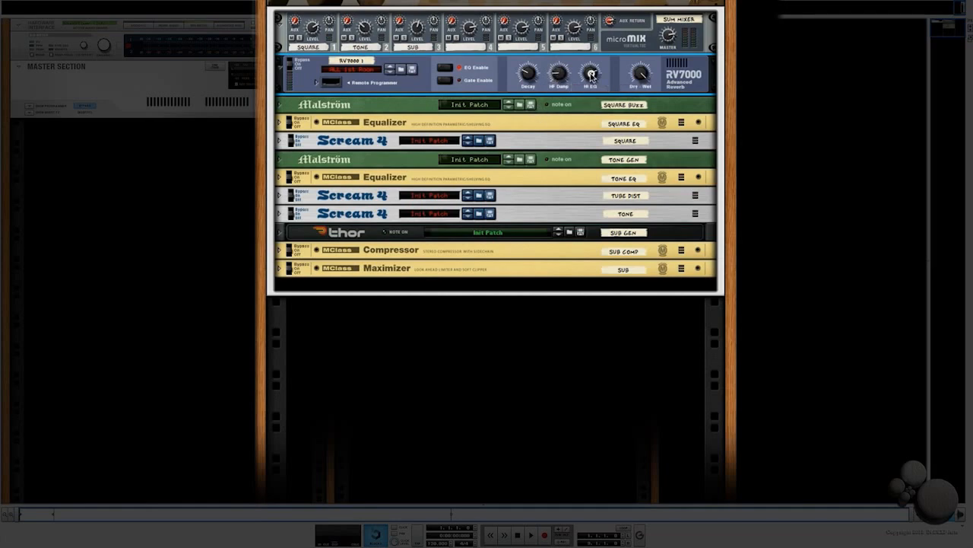
left_click_drag(592, 77, 600, 123)
- In the reverb's EQ edit mode, cut Low Gain to -18 dB and raise the Low Freq
left_click(318, 83)
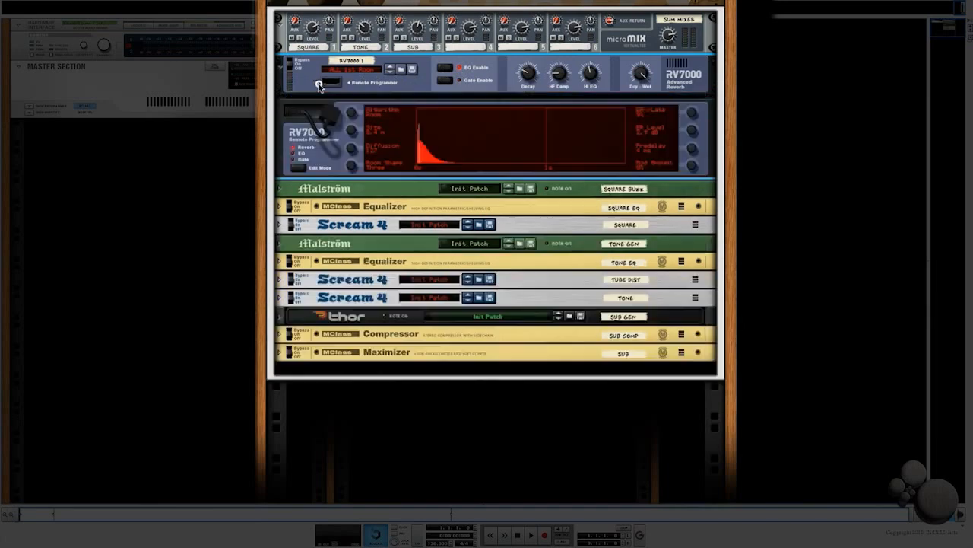
left_click(300, 165)
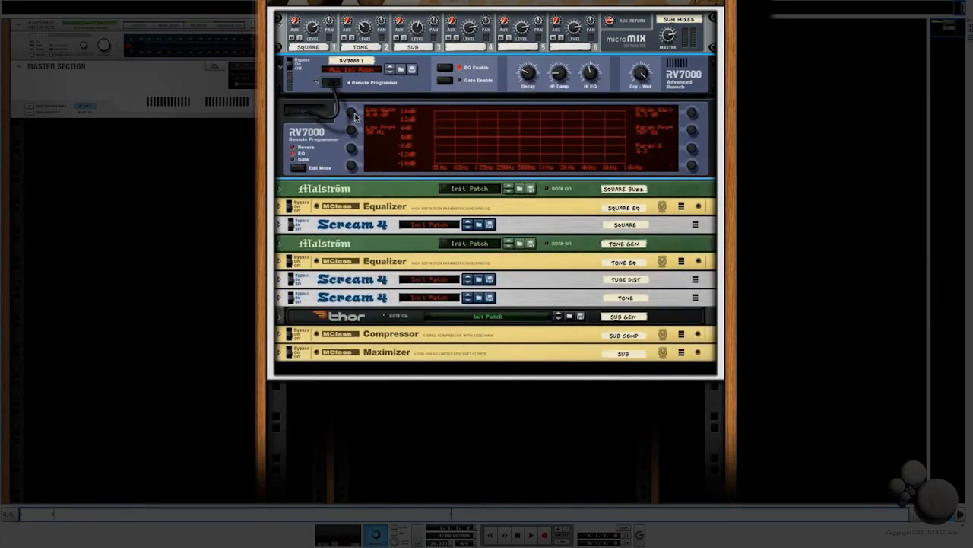
left_click_drag(354, 115, 357, 145)
left_click_drag(352, 132, 378, 6)
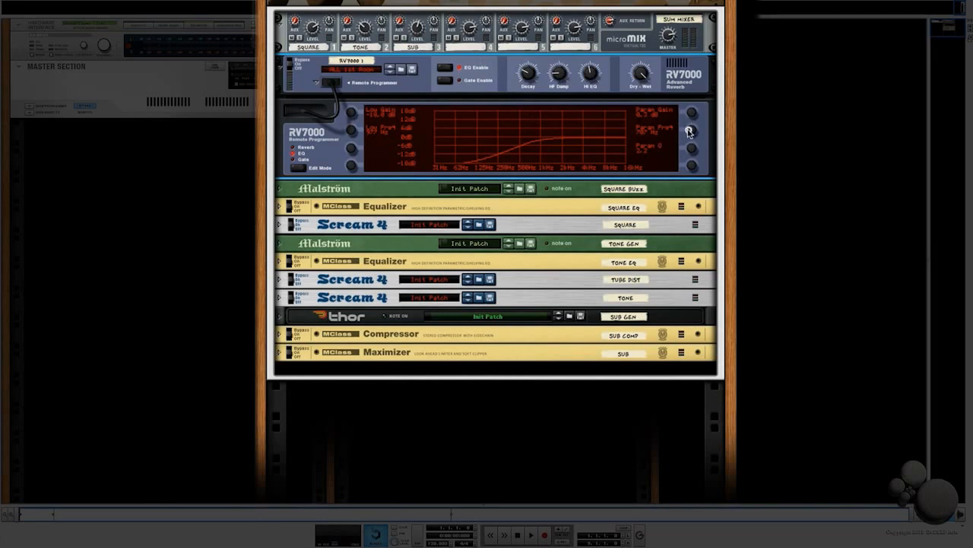
- Shape the reverb's parametric EQ band with about 5.7 dB gain at roughly 1.9 kHz and a Q of 1.6
left_click_drag(689, 131, 696, 82)
left_click_drag(691, 150, 690, 161)
left_click_drag(690, 116, 692, 105)
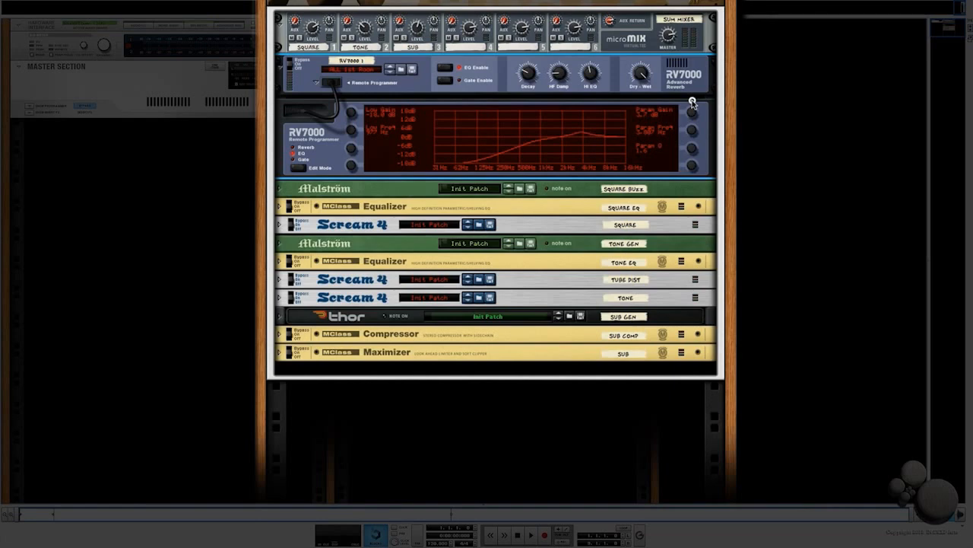
left_click_drag(690, 134, 686, 146)
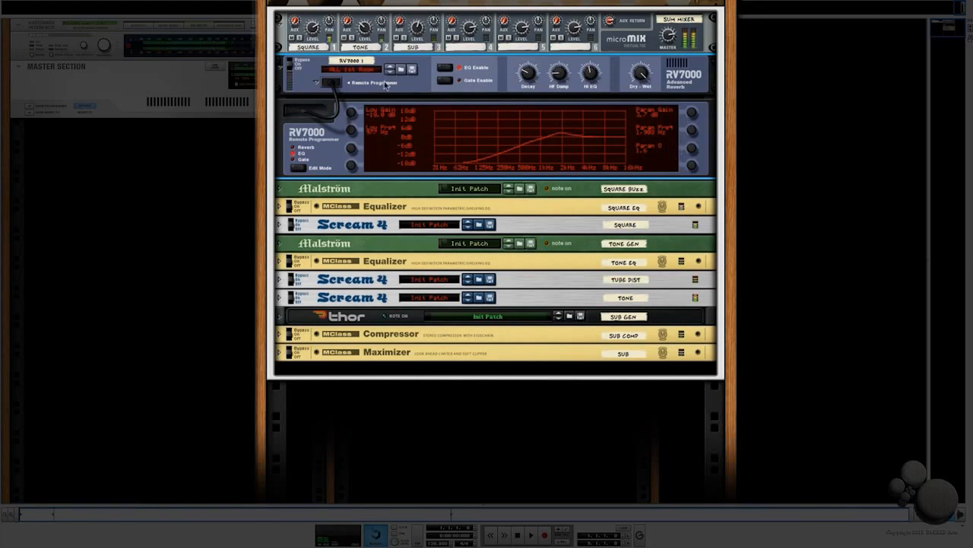
- Fold the RV7000 and rename it as Room Reverb
left_click(280, 65)
double_click(626, 64)
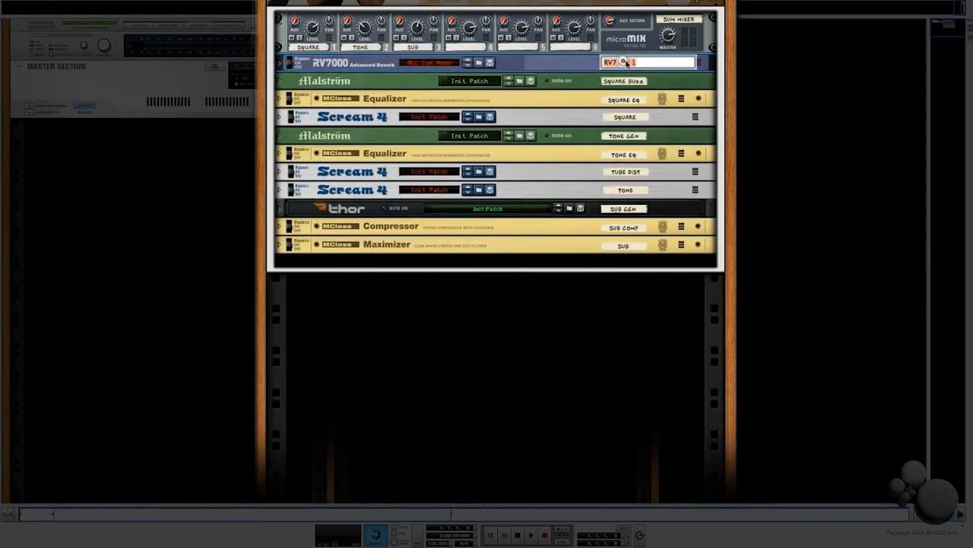
type("Room Reverb")
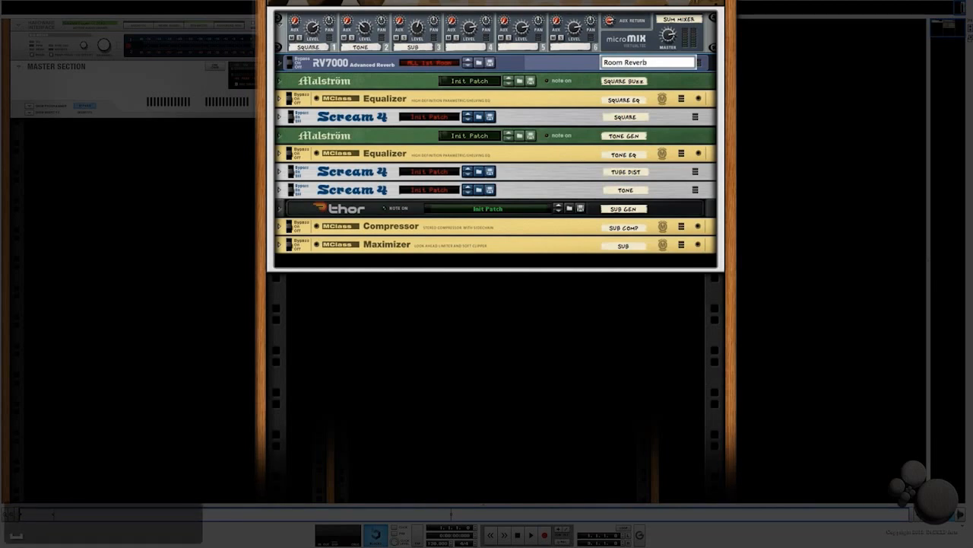
key("Return")
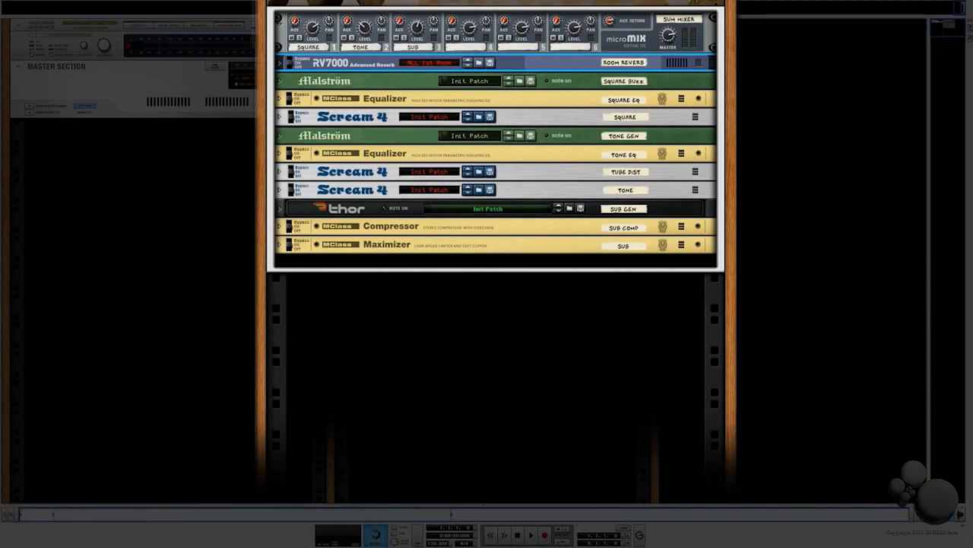
- Raise the Sum Mixer's Square aux send and set Tone's to about 83, comparing the sound with Room Reverb bypassed
left_click(296, 23)
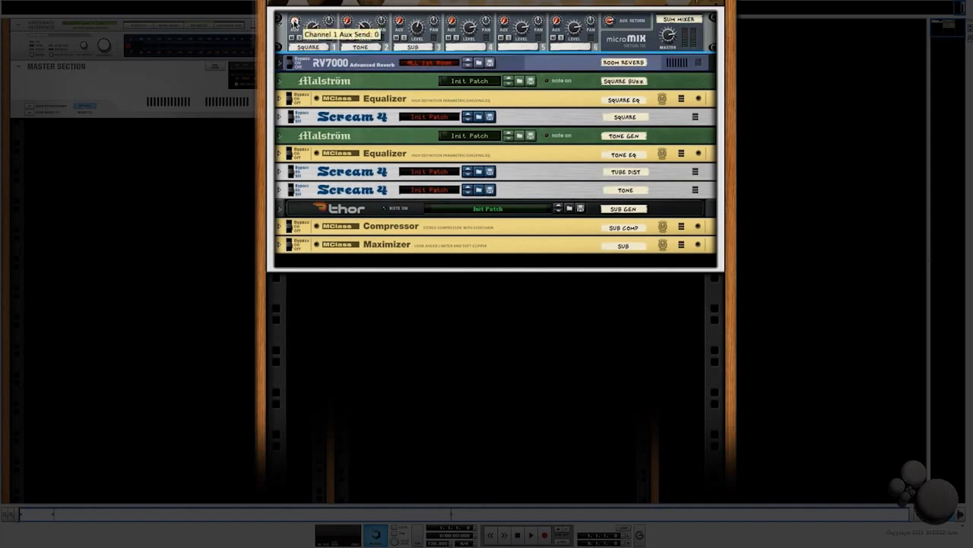
left_click_drag(295, 23, 297, 3)
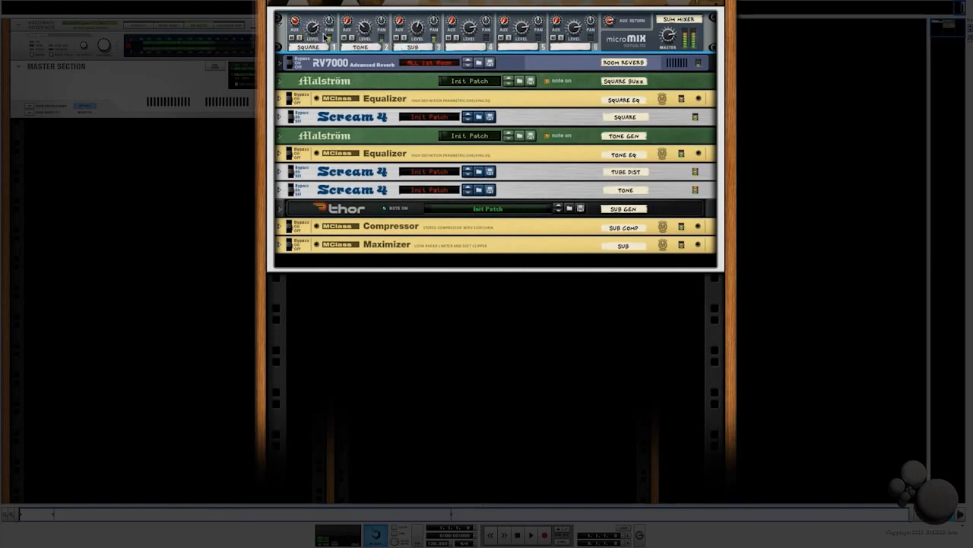
left_click(287, 64)
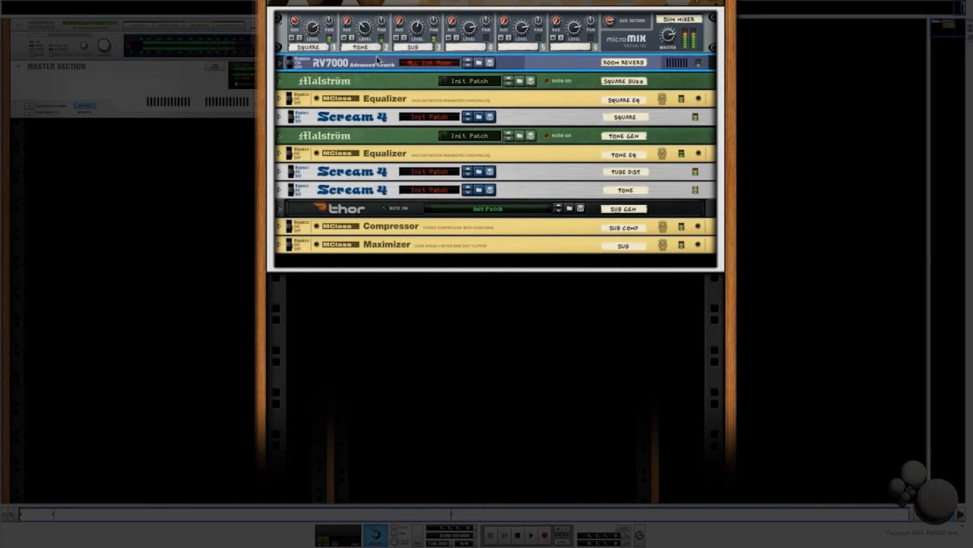
left_click(348, 22)
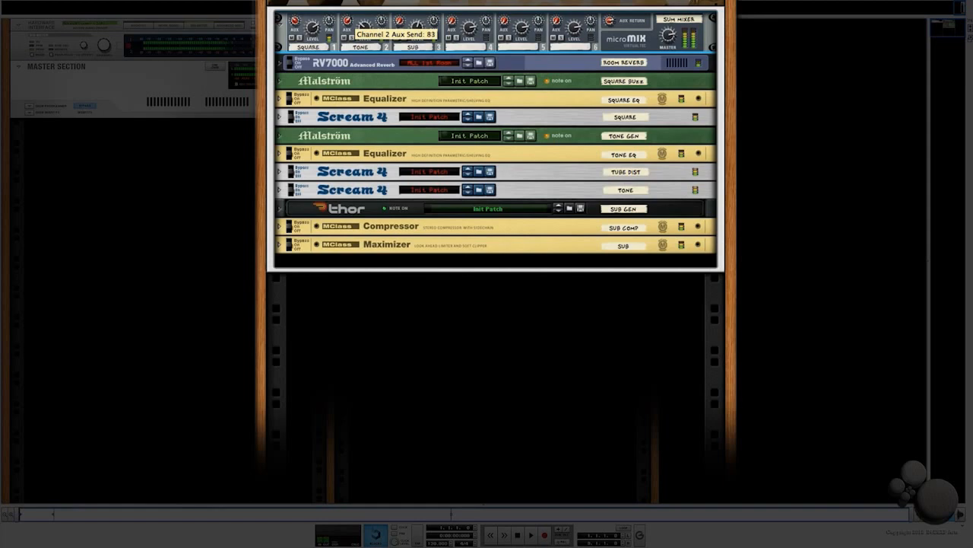
left_click(290, 61)
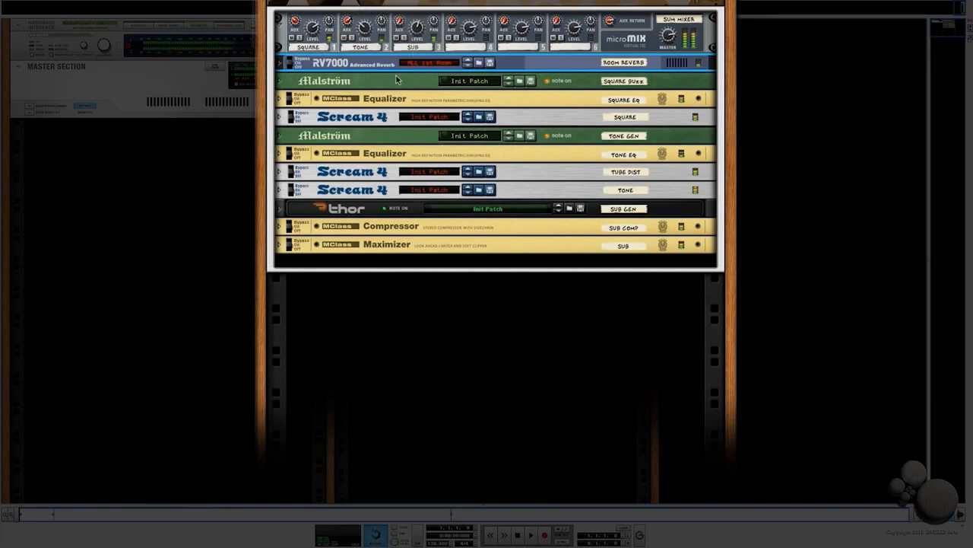
- Add an MClass Maximizer on the Sum Mixer's output, move it above the mixer, and rename it as Saturation
right_click(631, 40)
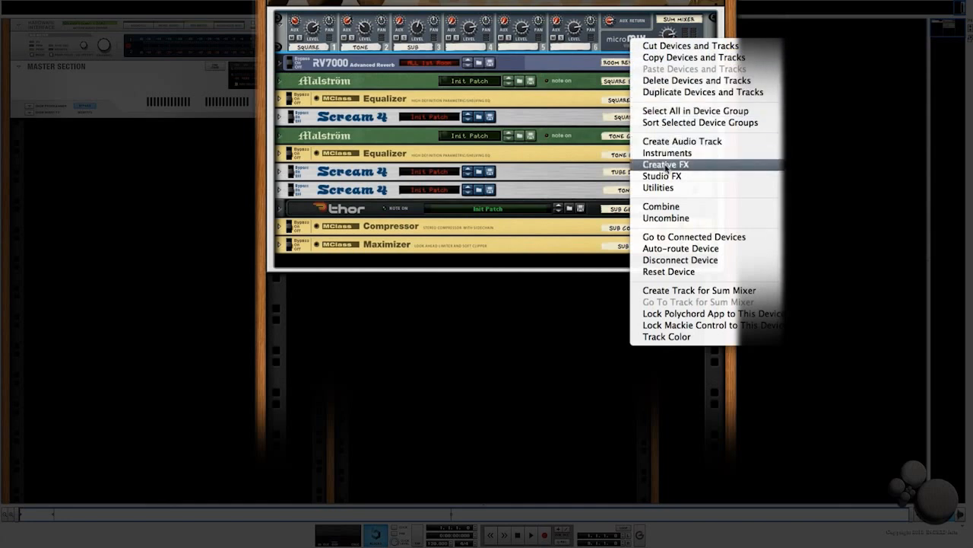
mouse_move(669, 175)
left_click(786, 199)
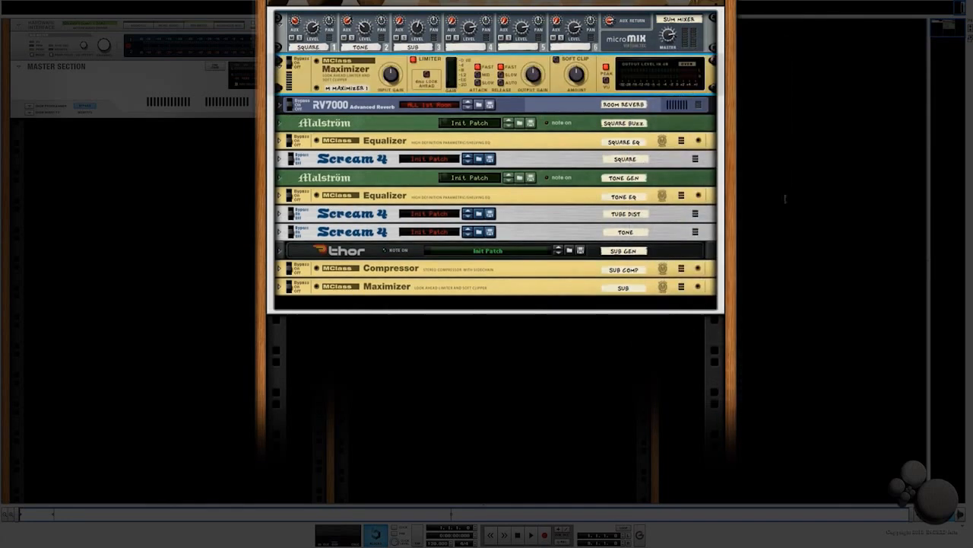
left_click_drag(511, 61, 515, 15)
double_click(341, 45)
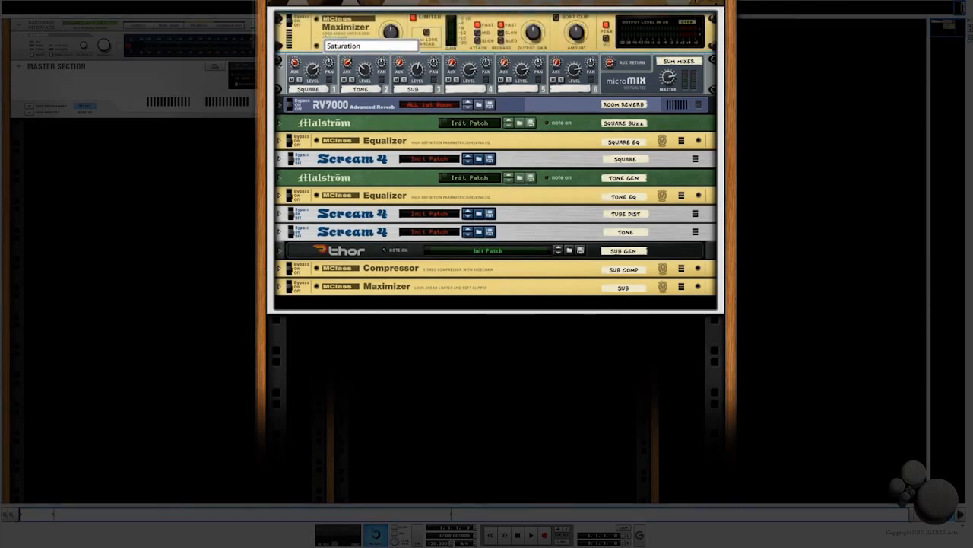
- Turn Saturation's limiter off and soft clip on, raise its input gain, compare with it bypassed, and fold it
left_click(556, 18)
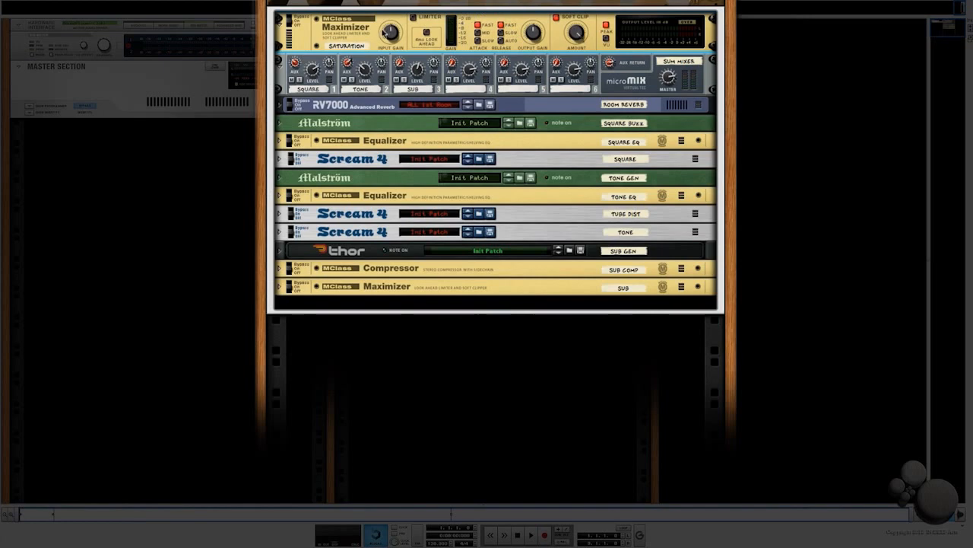
left_click_drag(390, 33, 390, 14)
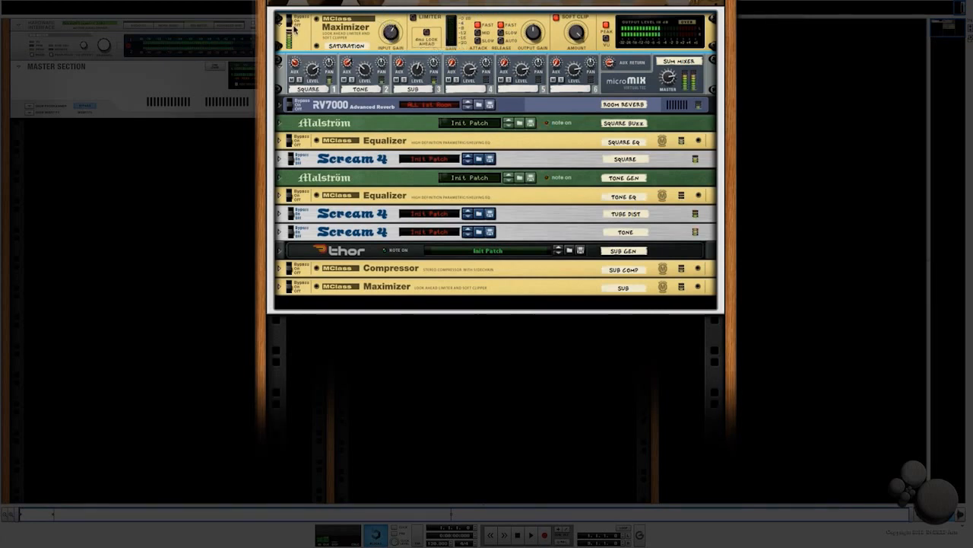
mouse_move(289, 25)
left_mouse_down()
mouse_move(289, 4)
mouse_move(289, 24)
left_mouse_up()
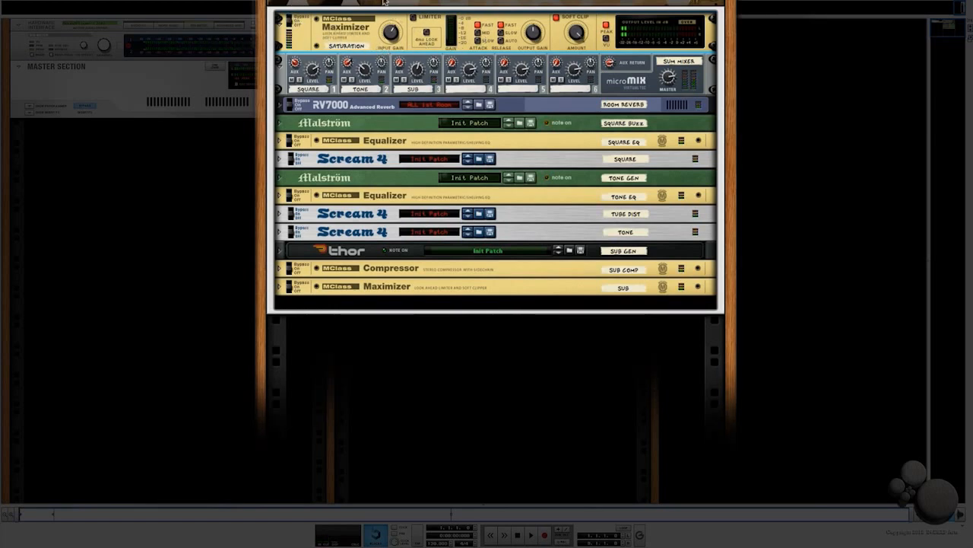
left_click(279, 23)
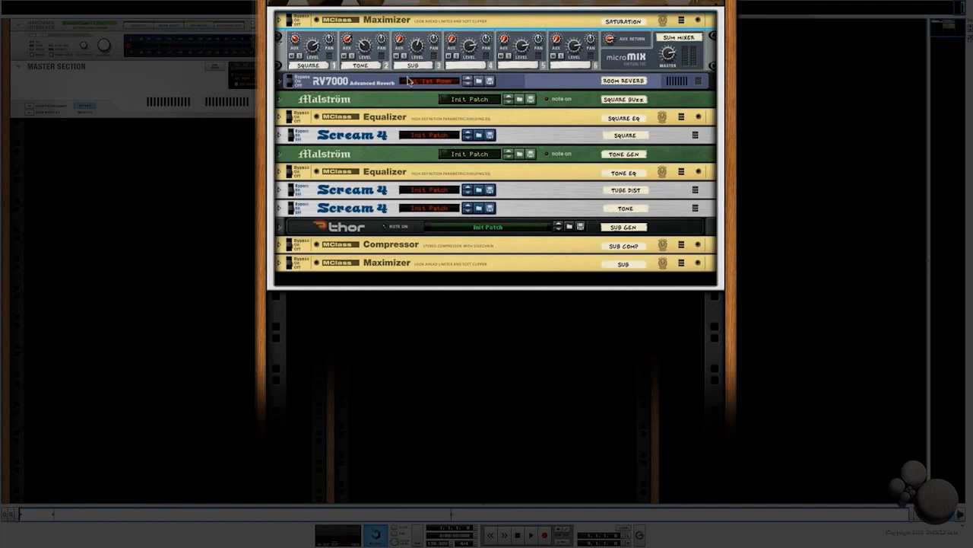
- Show the Combinator's programmer, select Square Buzz, and label Rotary 1 as DEMONS
scroll(409, 80, "up", 5)
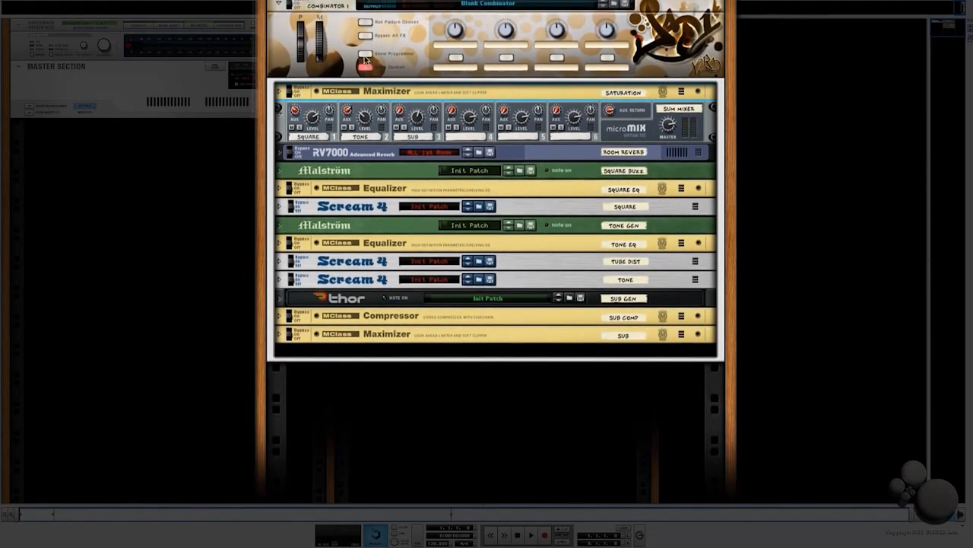
left_click(365, 55)
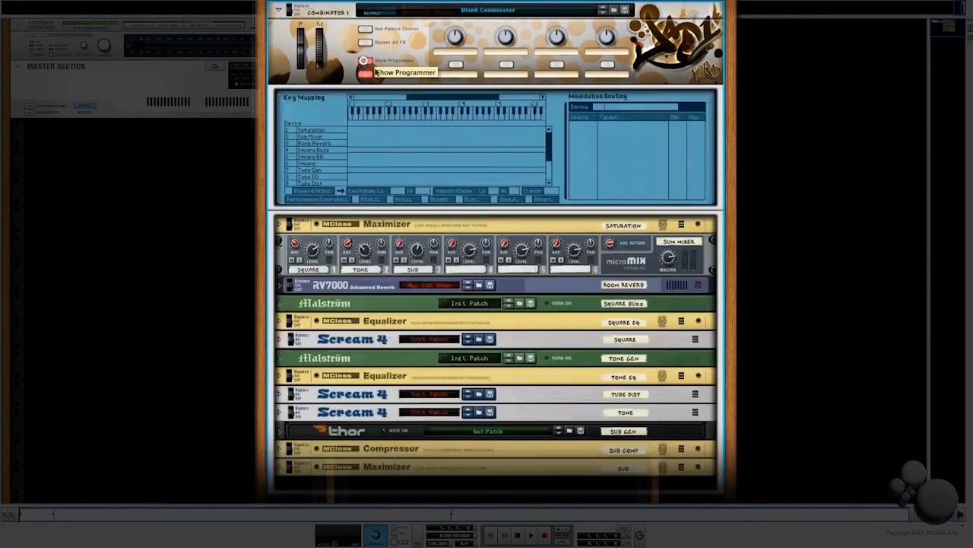
left_click(314, 151)
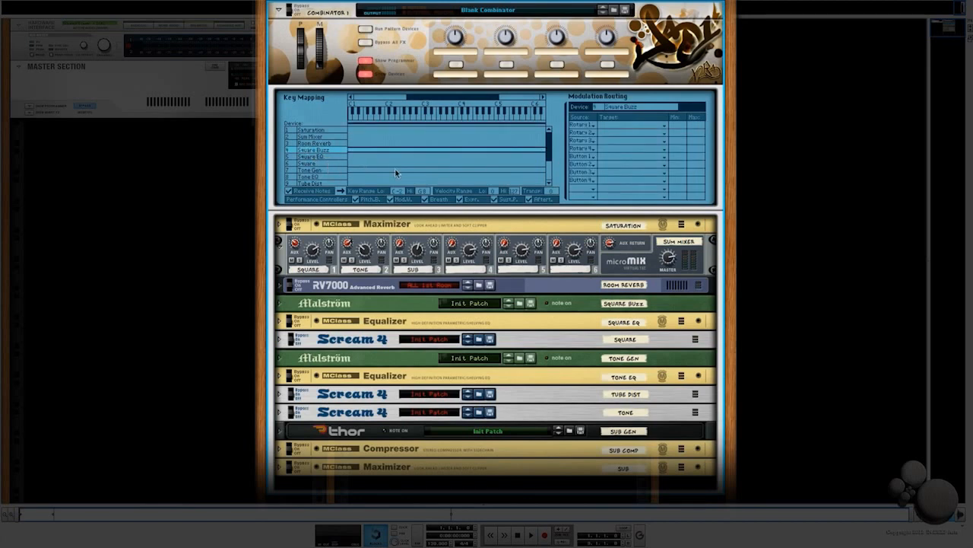
double_click(451, 52)
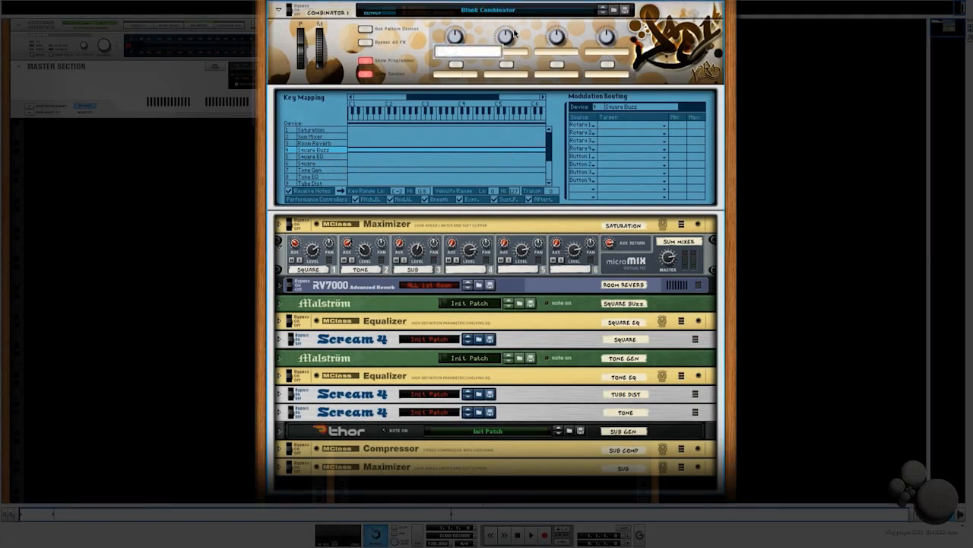
type("DEMONS")
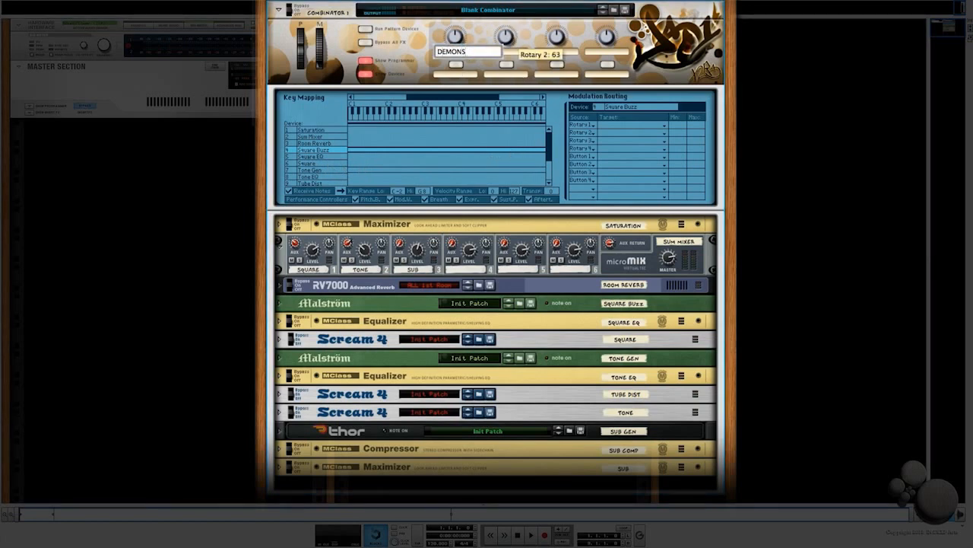
key("Return")
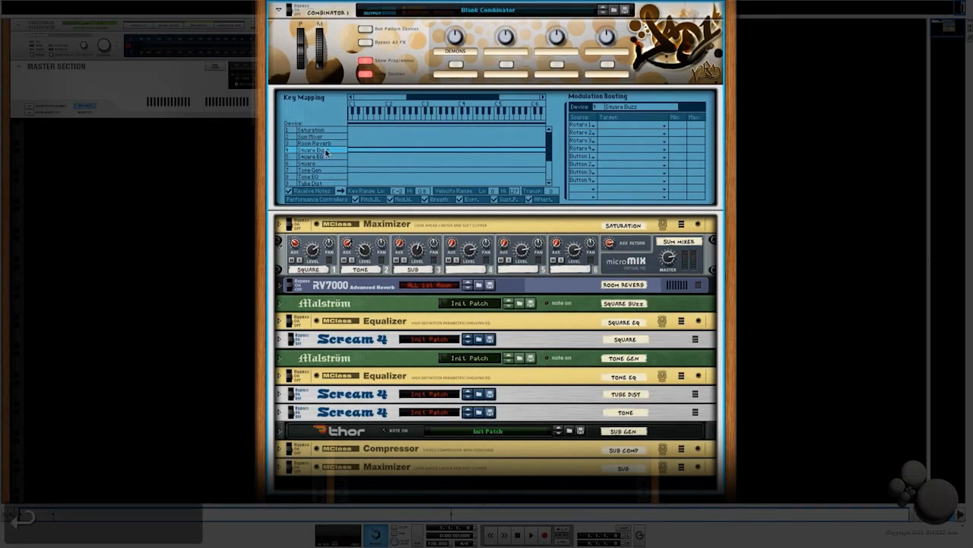
- Route Rotary 1 to both Filter A Freq and Filter B Freq of Square Buzz
left_click(582, 134)
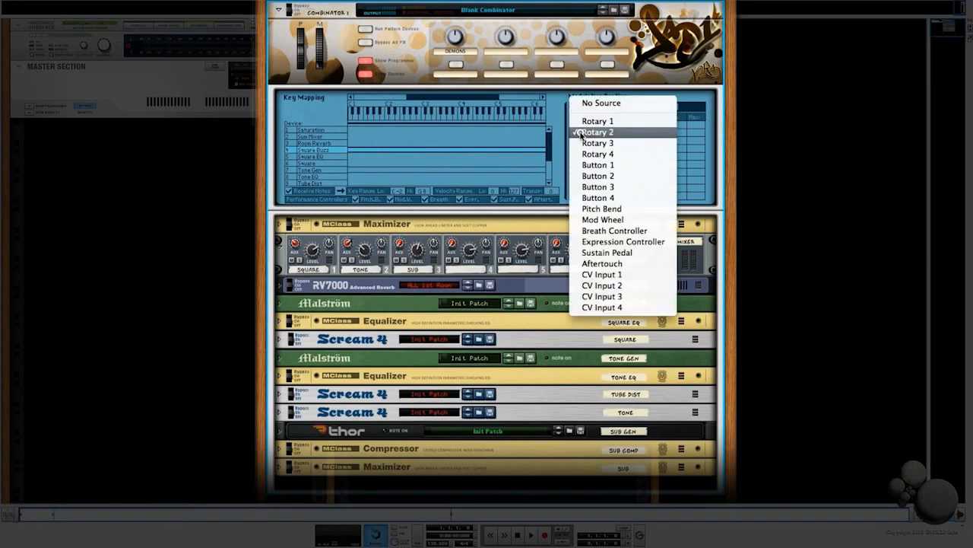
left_click(583, 122)
left_click(583, 126)
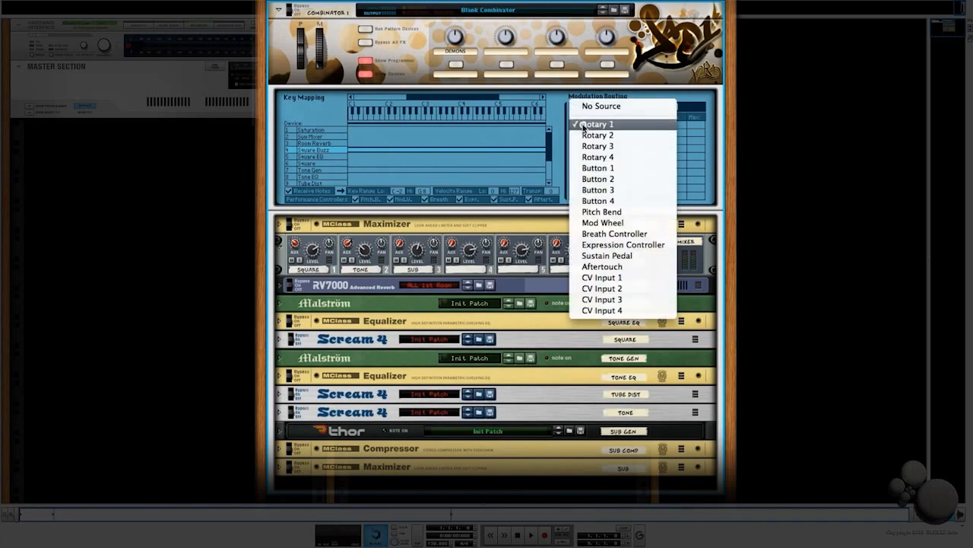
left_click(584, 125)
left_click(613, 126)
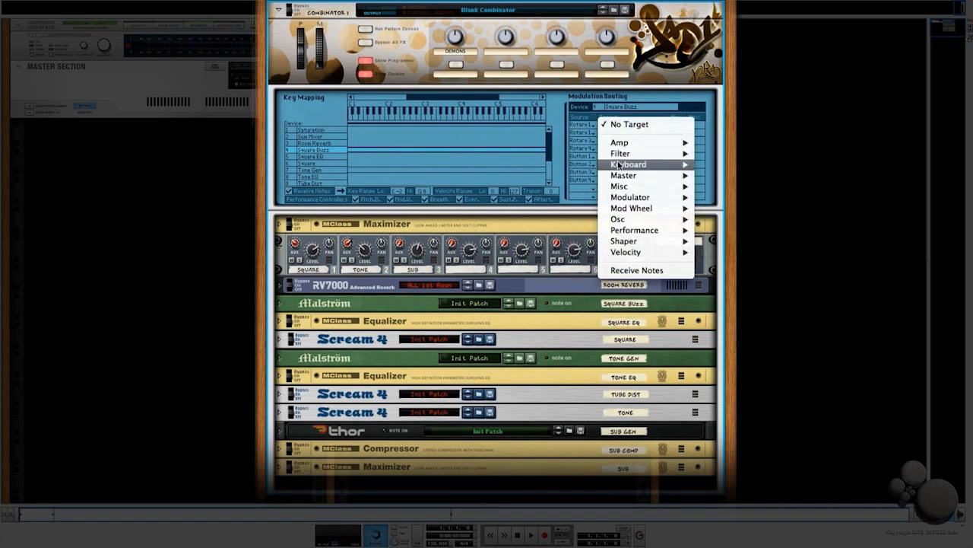
mouse_move(622, 154)
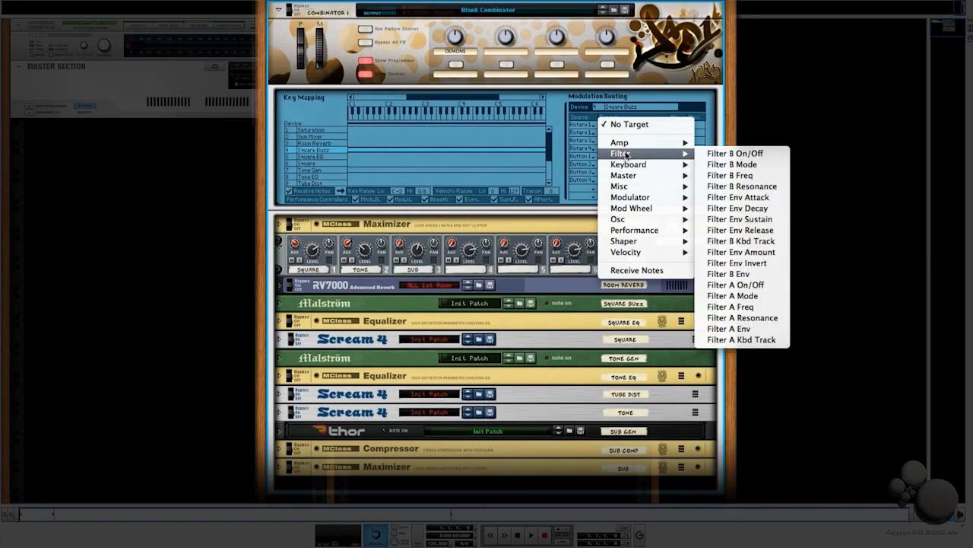
left_click(729, 306)
left_click(613, 133)
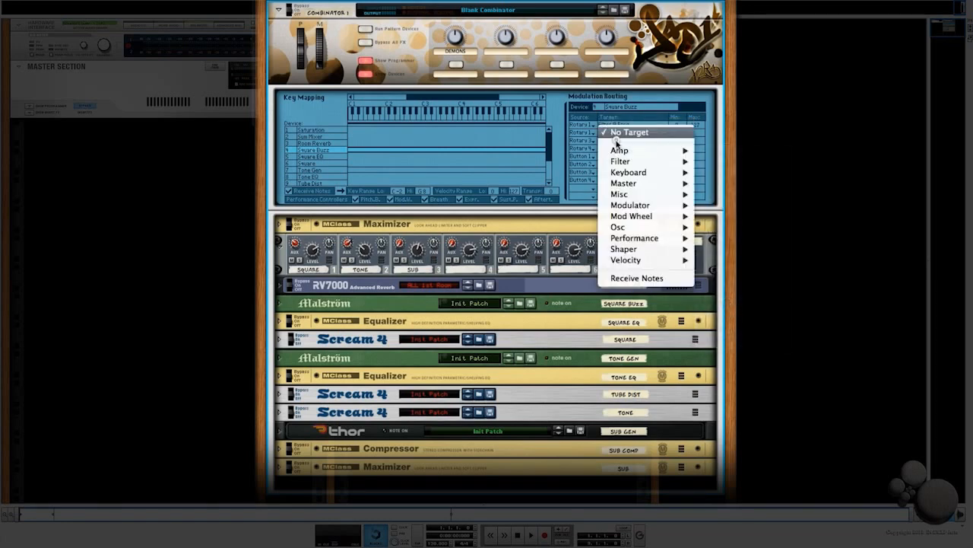
mouse_move(621, 161)
left_click(730, 184)
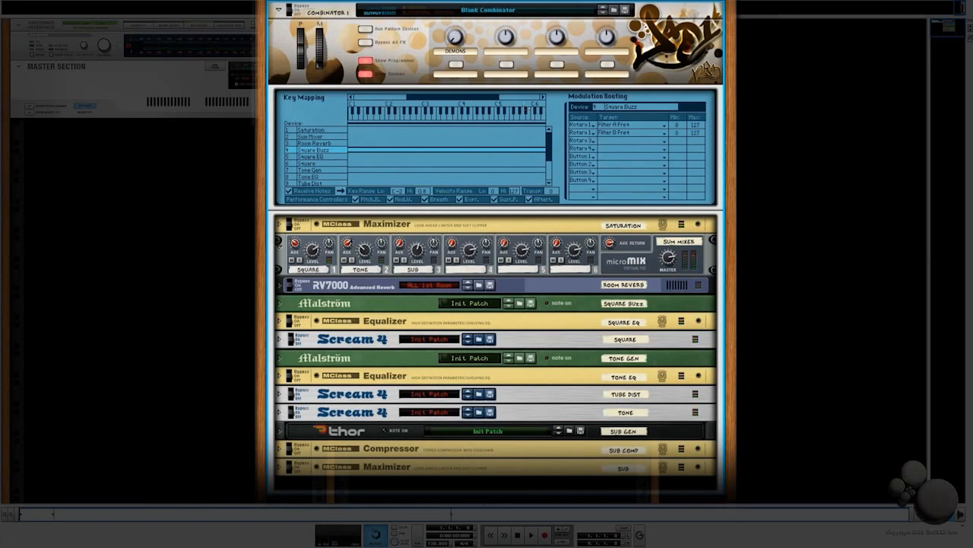
- Set the first four modulation routing sources of Tone Gen to Rotary 1
left_click(314, 170)
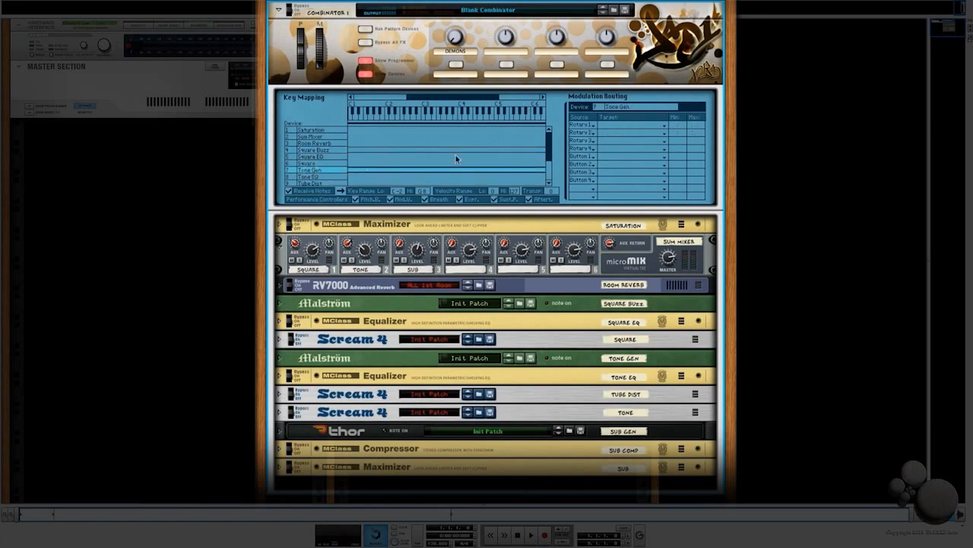
left_click(584, 137)
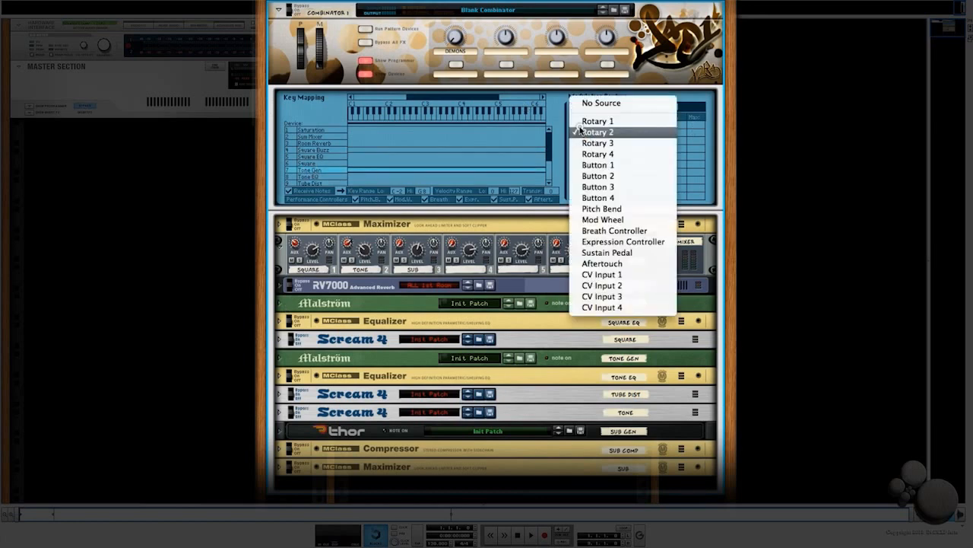
left_click(577, 124)
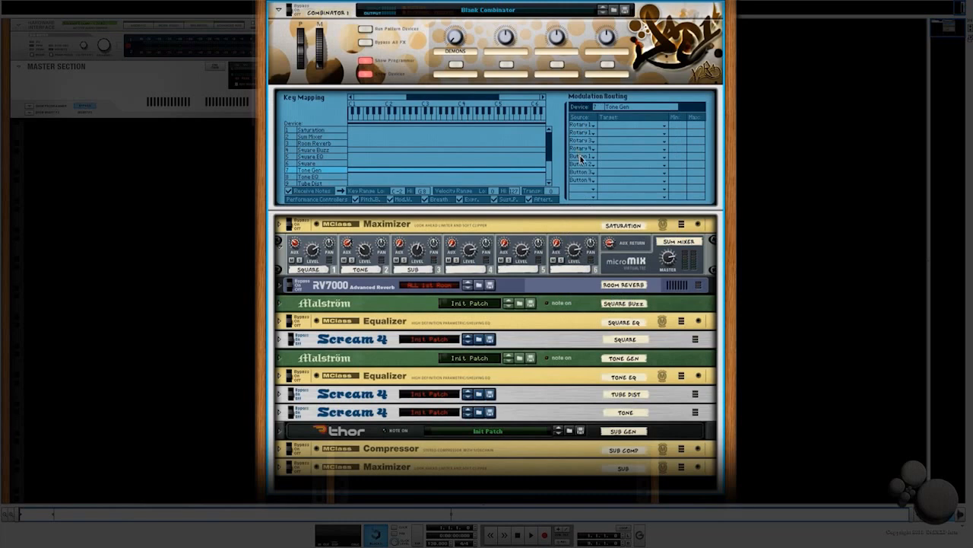
left_click(587, 143)
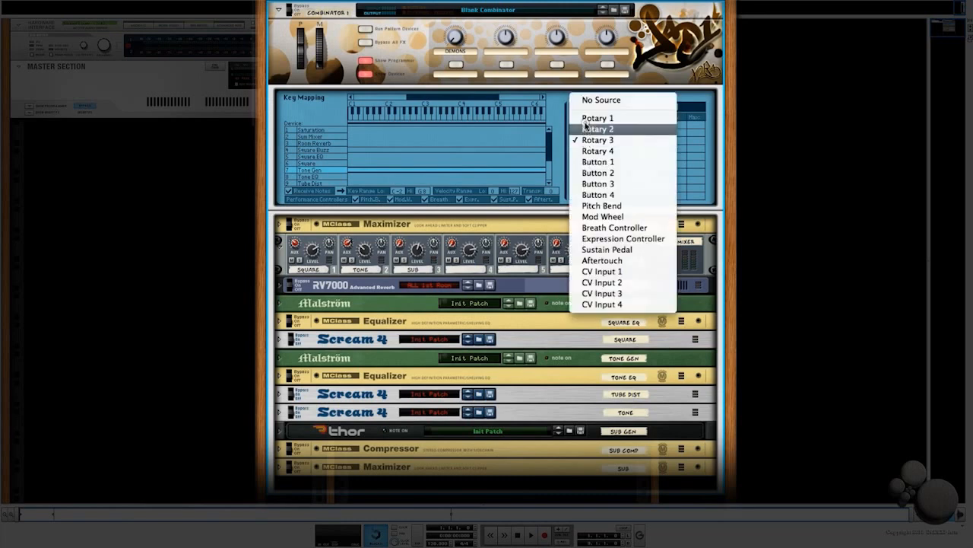
left_click(584, 116)
left_click(585, 151)
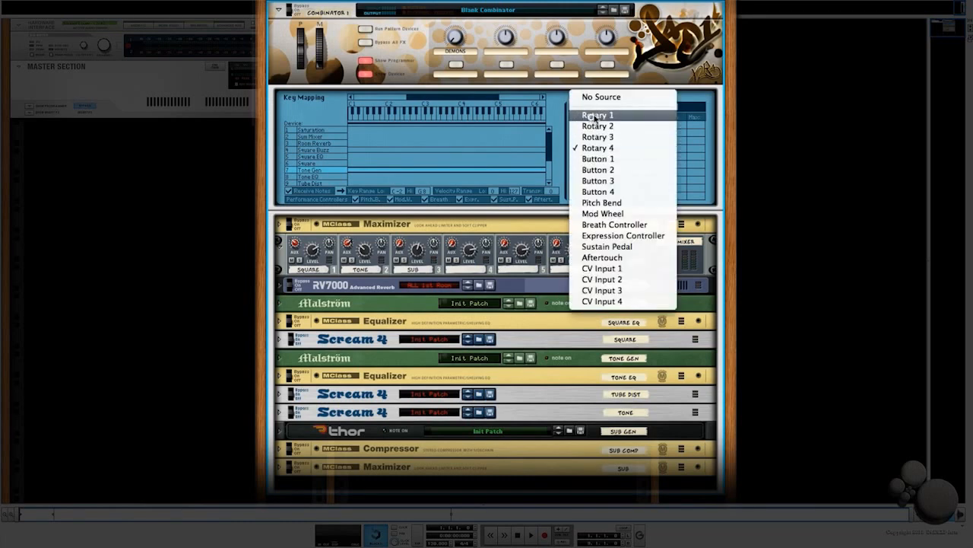
left_click(584, 116)
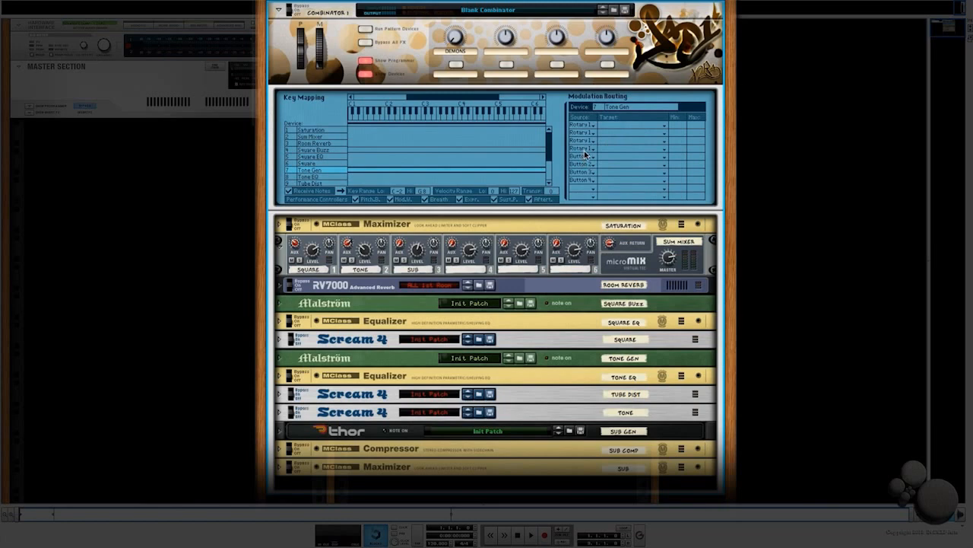
- Target Tone Gen's Filter A Freq and Filter B Freq with its first two Rotary 1 routings
left_click(634, 126)
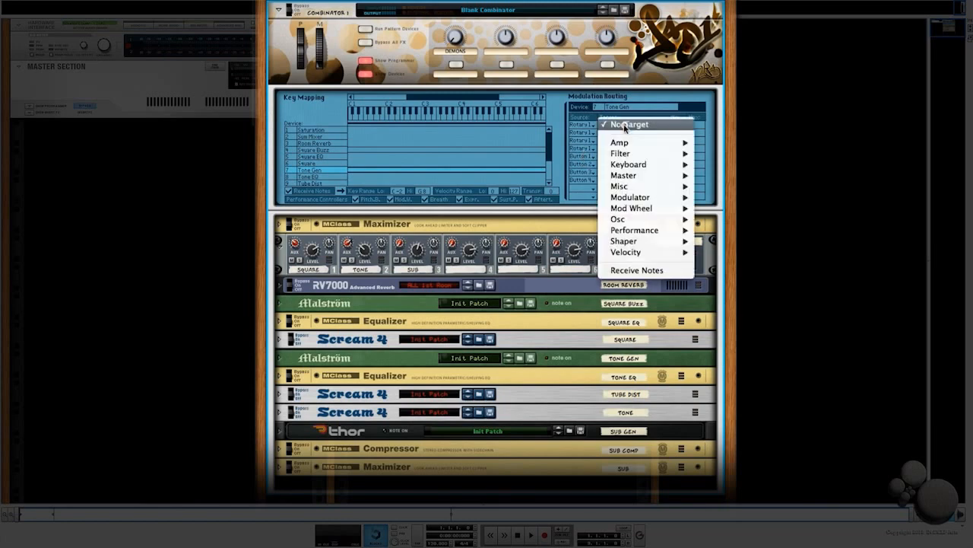
mouse_move(625, 153)
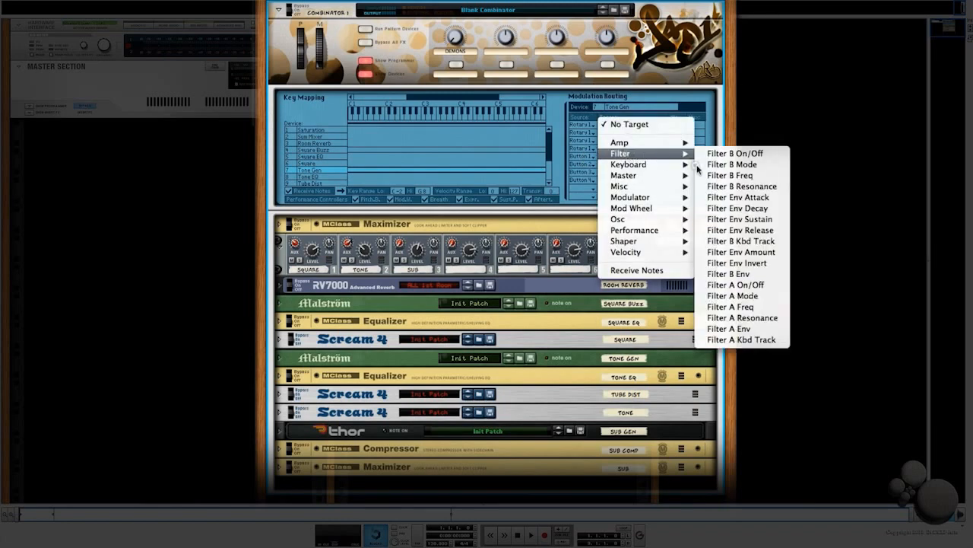
left_click(742, 306)
left_click(609, 137)
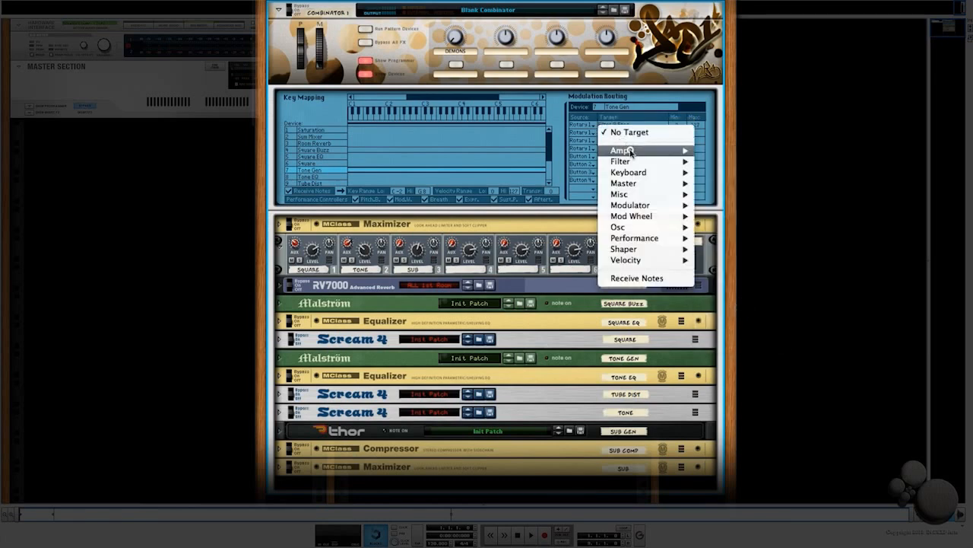
mouse_move(635, 162)
left_click(714, 184)
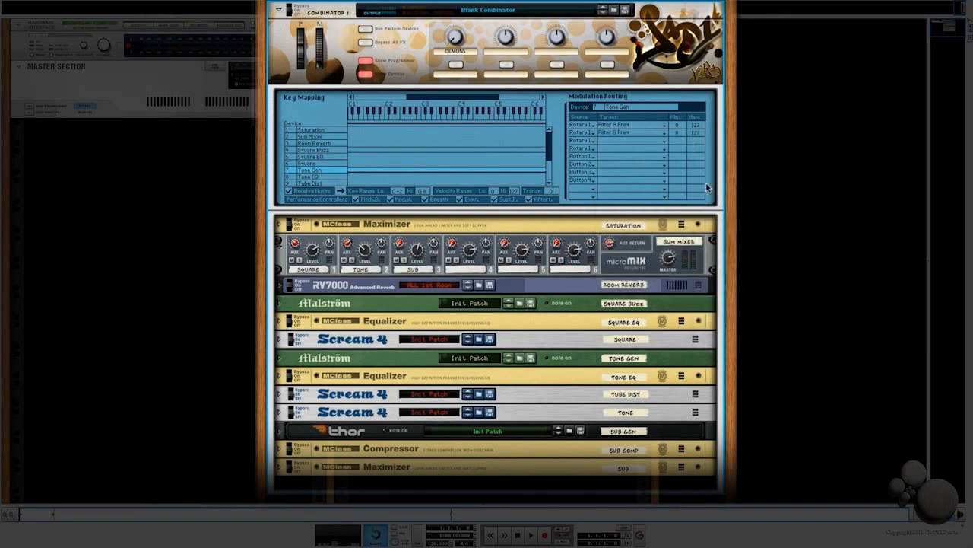
- Target Tone Gen's Oscillator A Motion and Oscillator B Motion with the third and fourth Rotary 1 routings
left_click(604, 141)
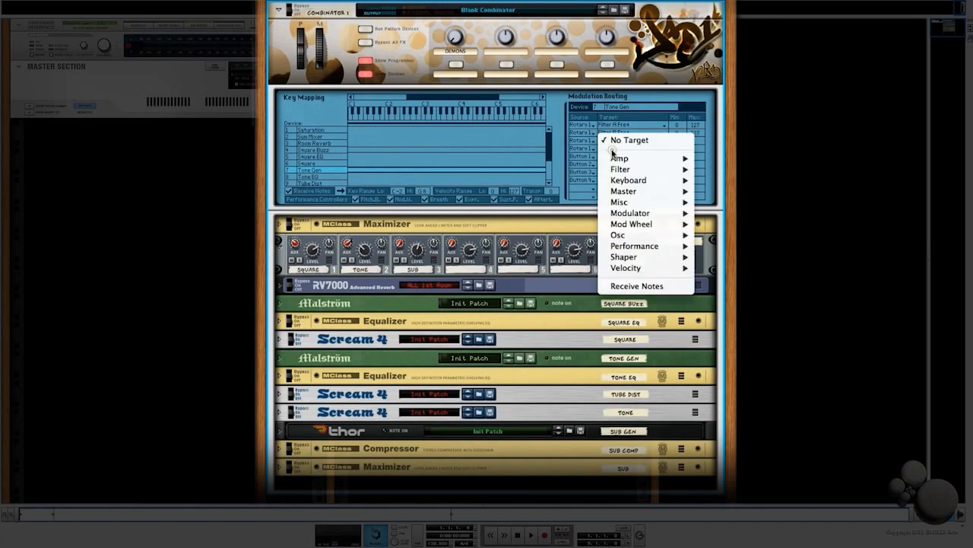
mouse_move(620, 235)
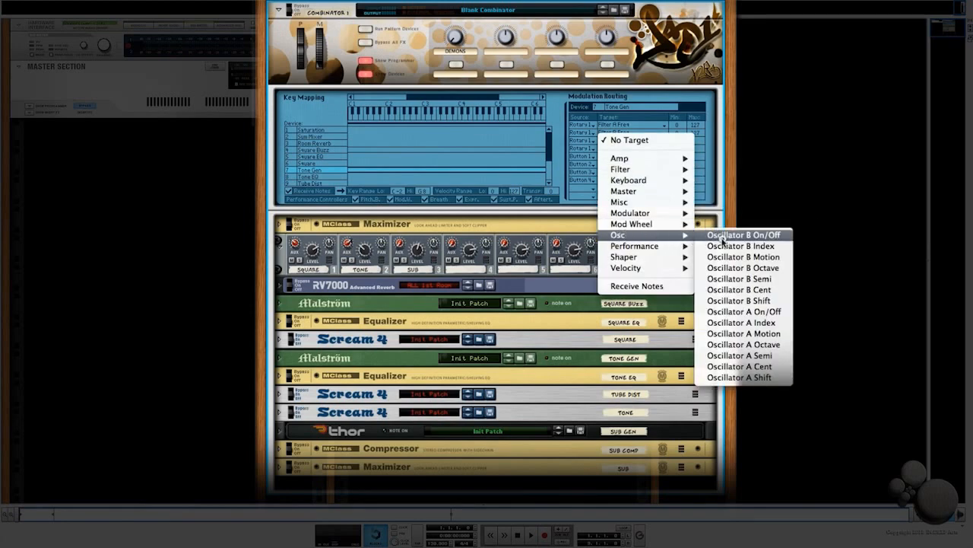
left_click(739, 333)
left_click(608, 148)
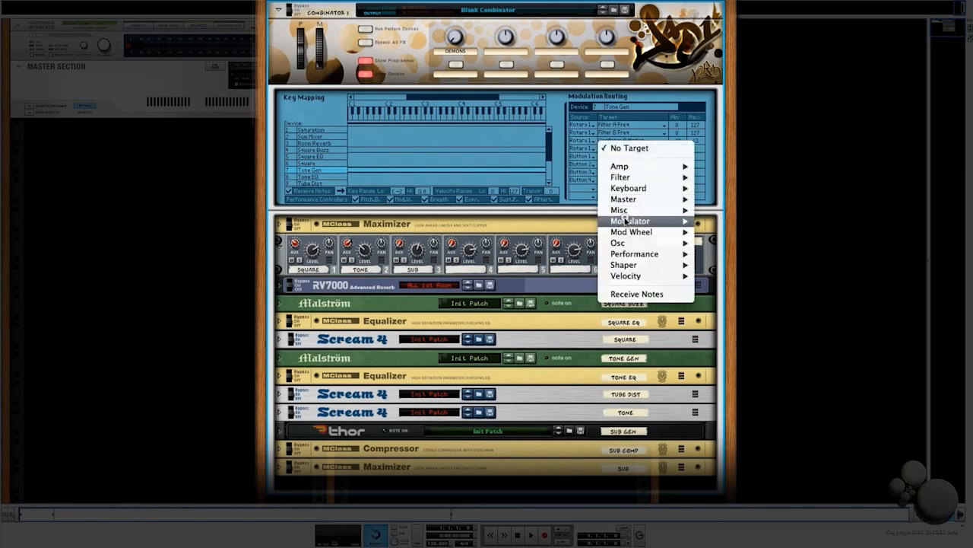
mouse_move(620, 242)
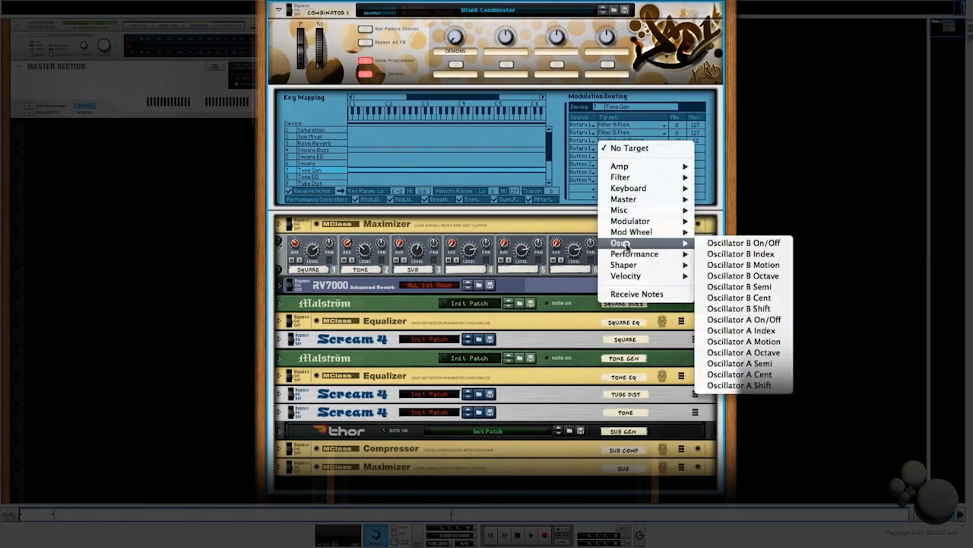
left_click(749, 265)
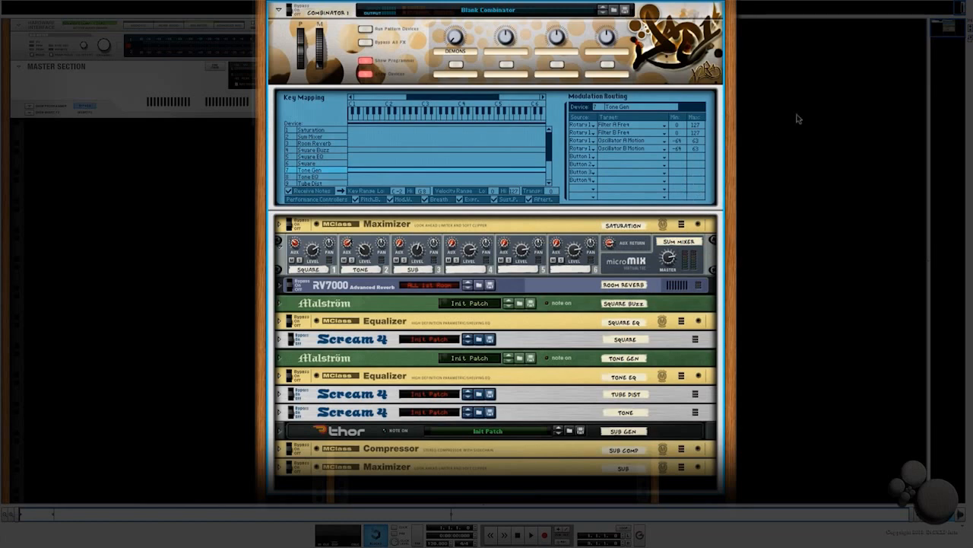
- Adjust the minimum and maximum ranges of Tone Gen's Rotary 1 modulation routings
mouse_move(675, 130)
left_click_drag(675, 130, 701, 161)
mouse_move(698, 130)
left_click_drag(695, 140, 702, 221)
- Route Rotary 1 to Tube Dist's Damage Control, adjust its minimum value, and hide the programmer
left_click_drag(547, 157, 547, 176)
left_click(312, 150)
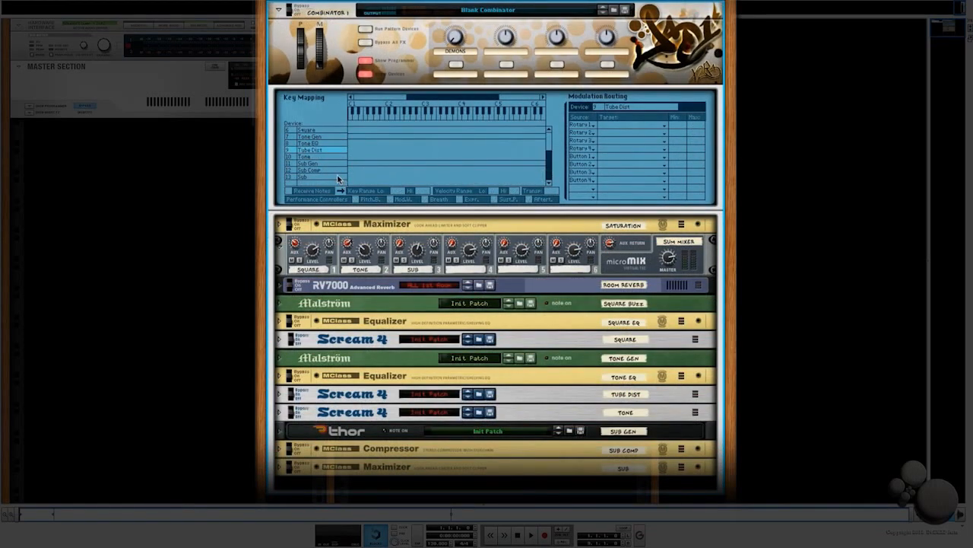
left_click(604, 126)
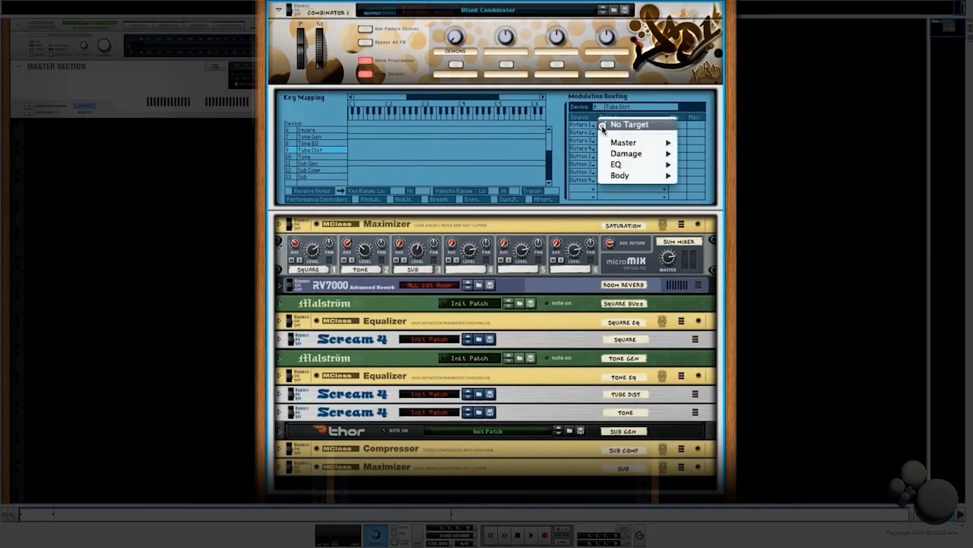
mouse_move(642, 154)
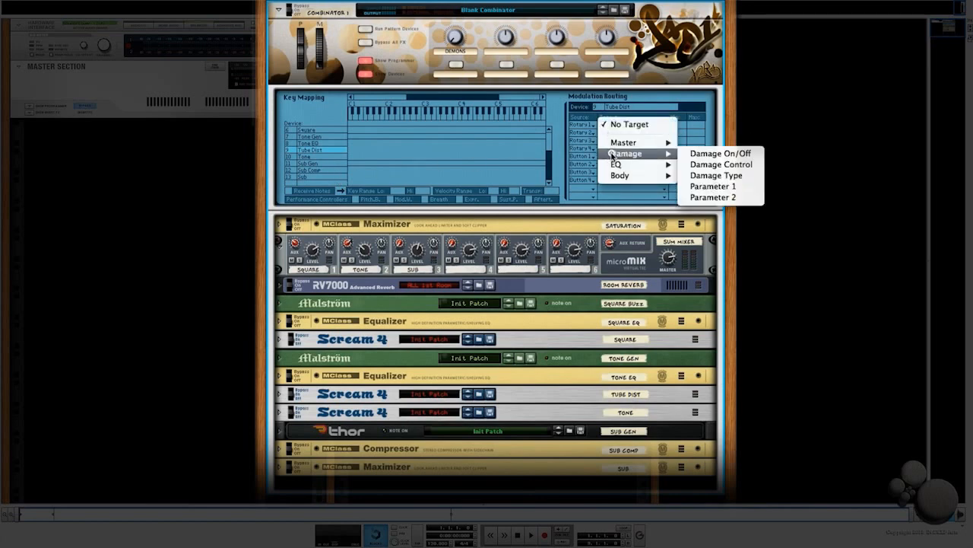
left_click(705, 166)
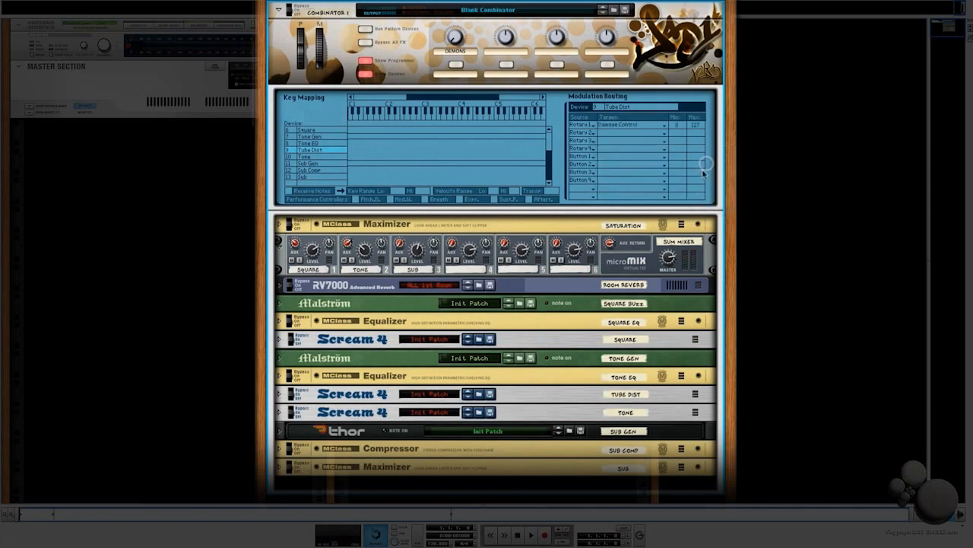
left_click_drag(678, 135, 731, 6)
left_click_drag(681, 130, 682, 126)
left_click(366, 61)
- Try to save the Combinator patch as Ghosts & Demons (AUTOMATE) with its devices hidden, and show the devices again
left_click(366, 73)
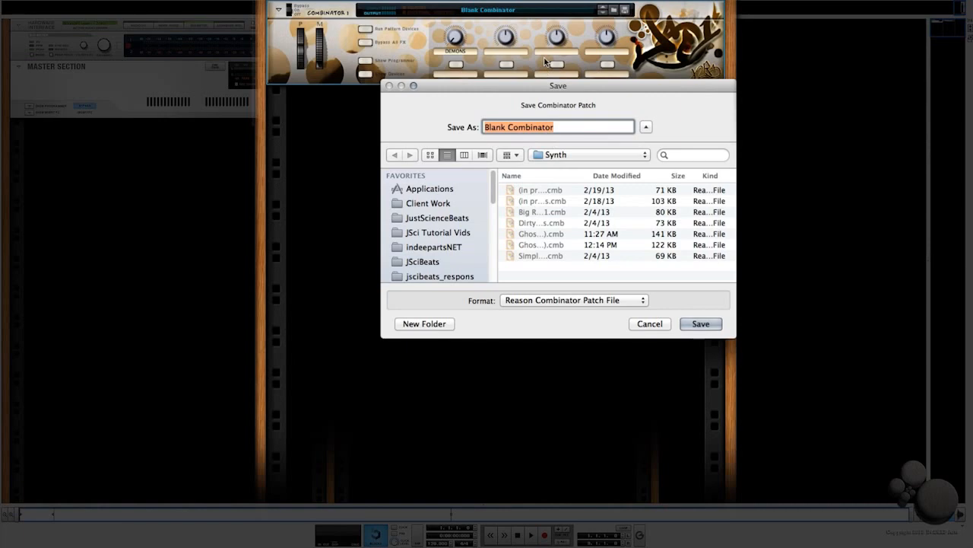
type("C")
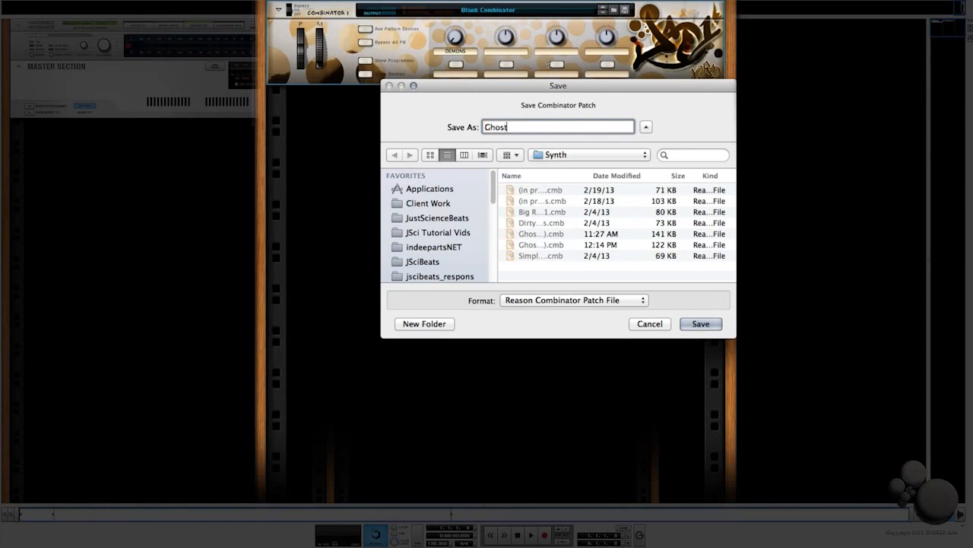
type("hosts & Demons")
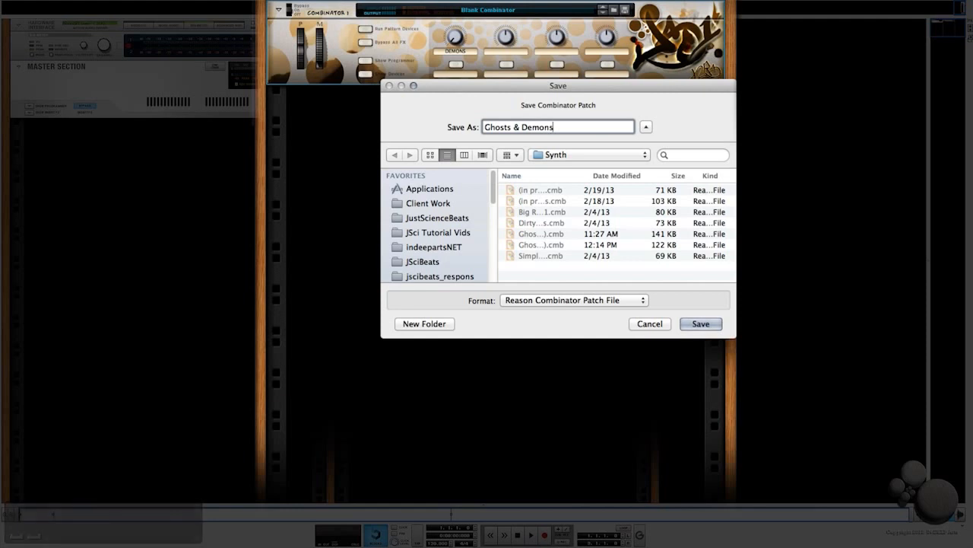
type(" (")
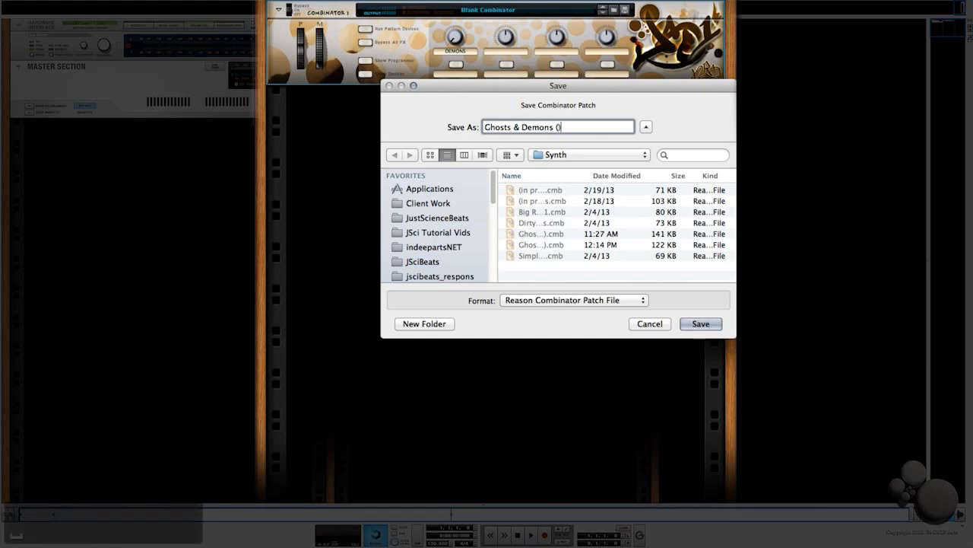
key("Left")
type("AUTOMAT")
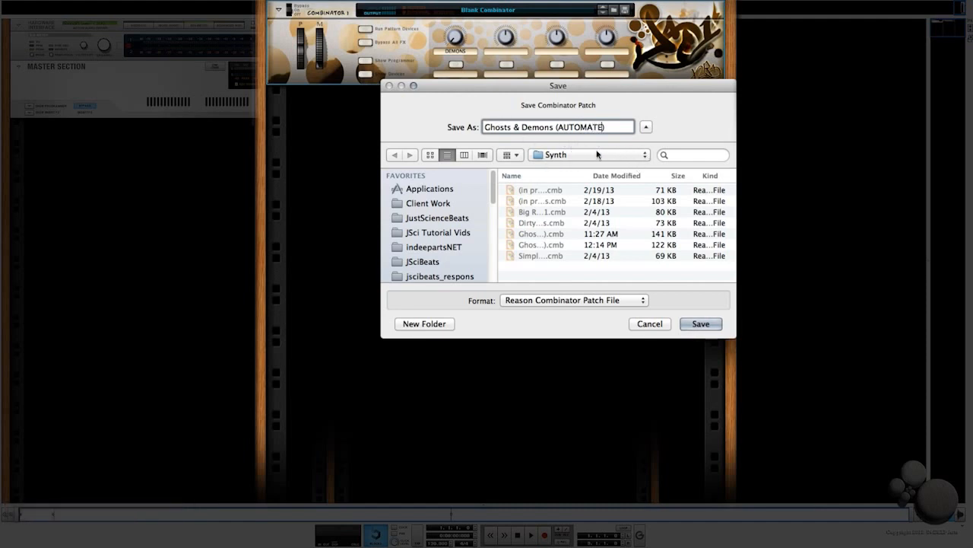
left_click(700, 324)
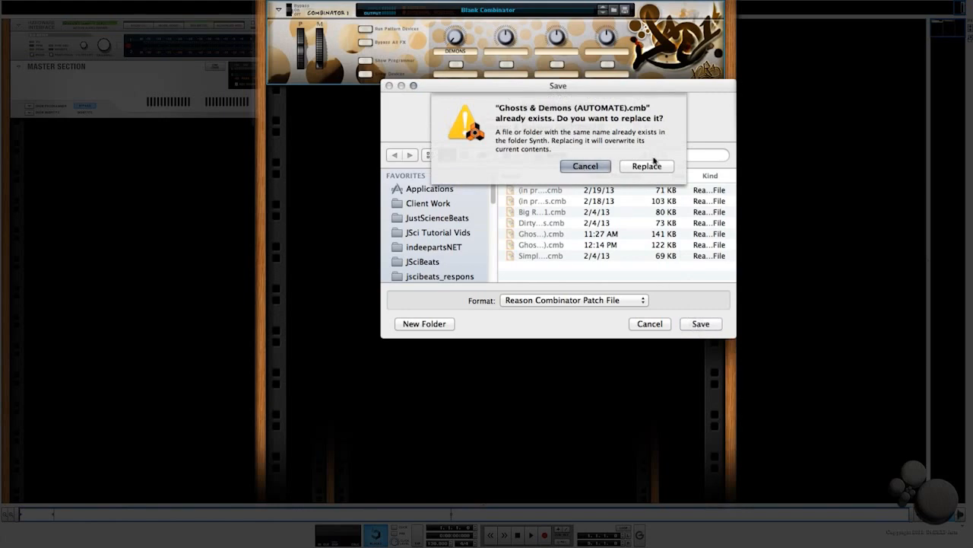
left_click(587, 166)
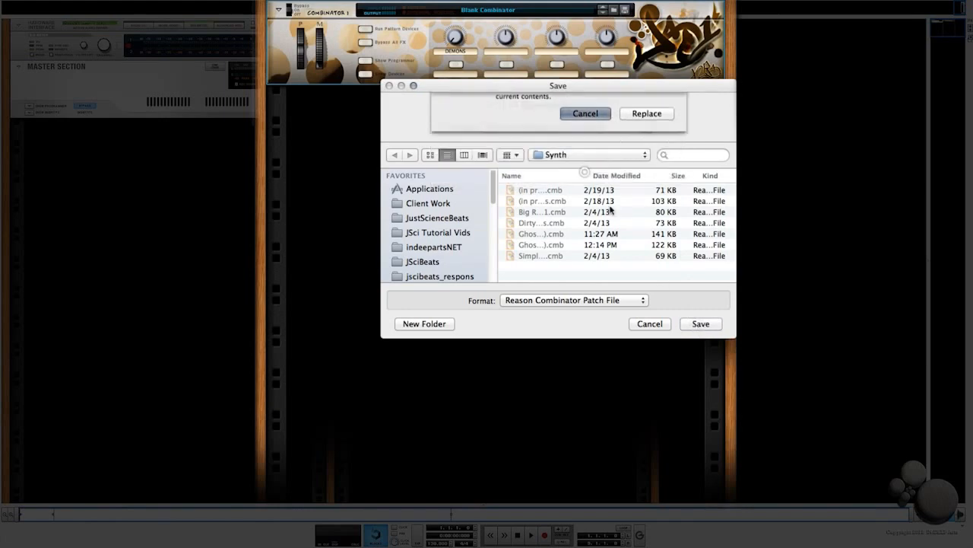
left_click(641, 325)
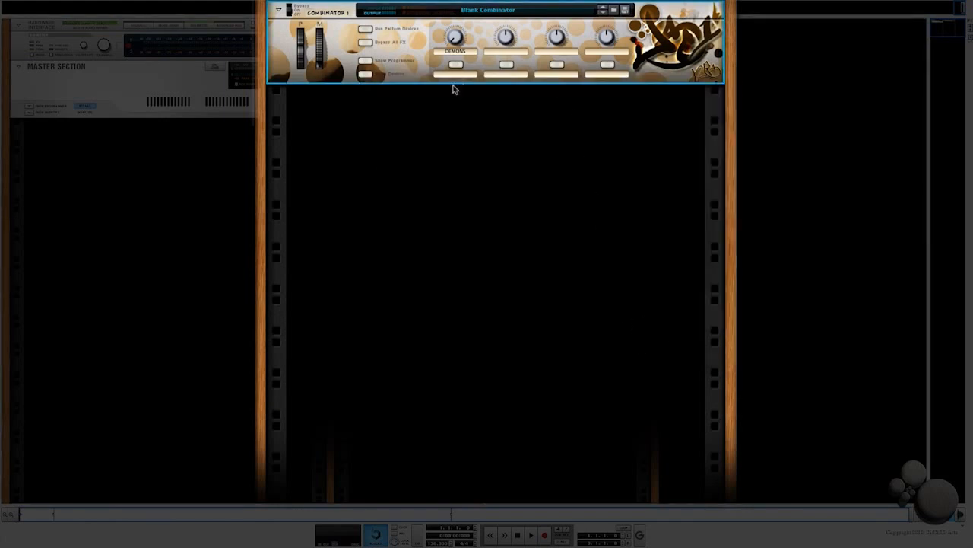
left_click(365, 75)
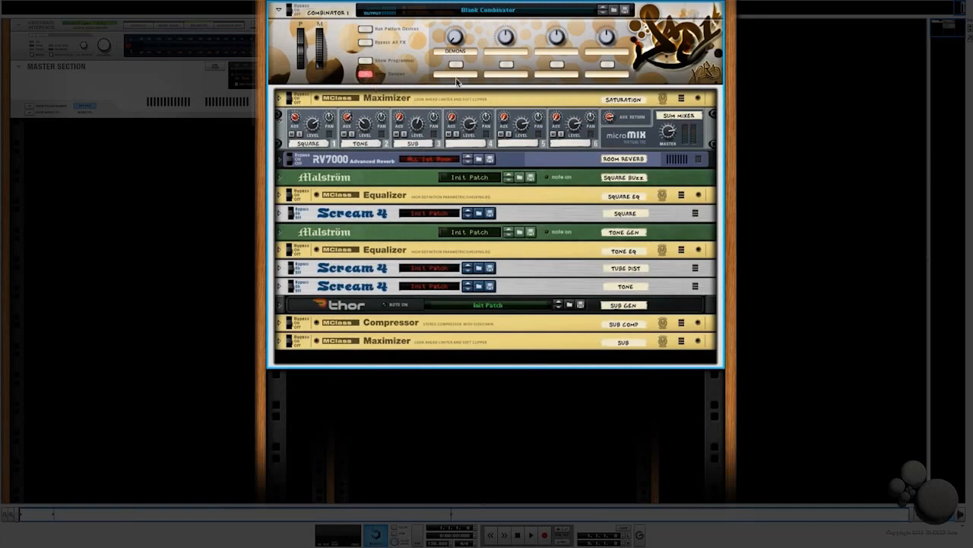